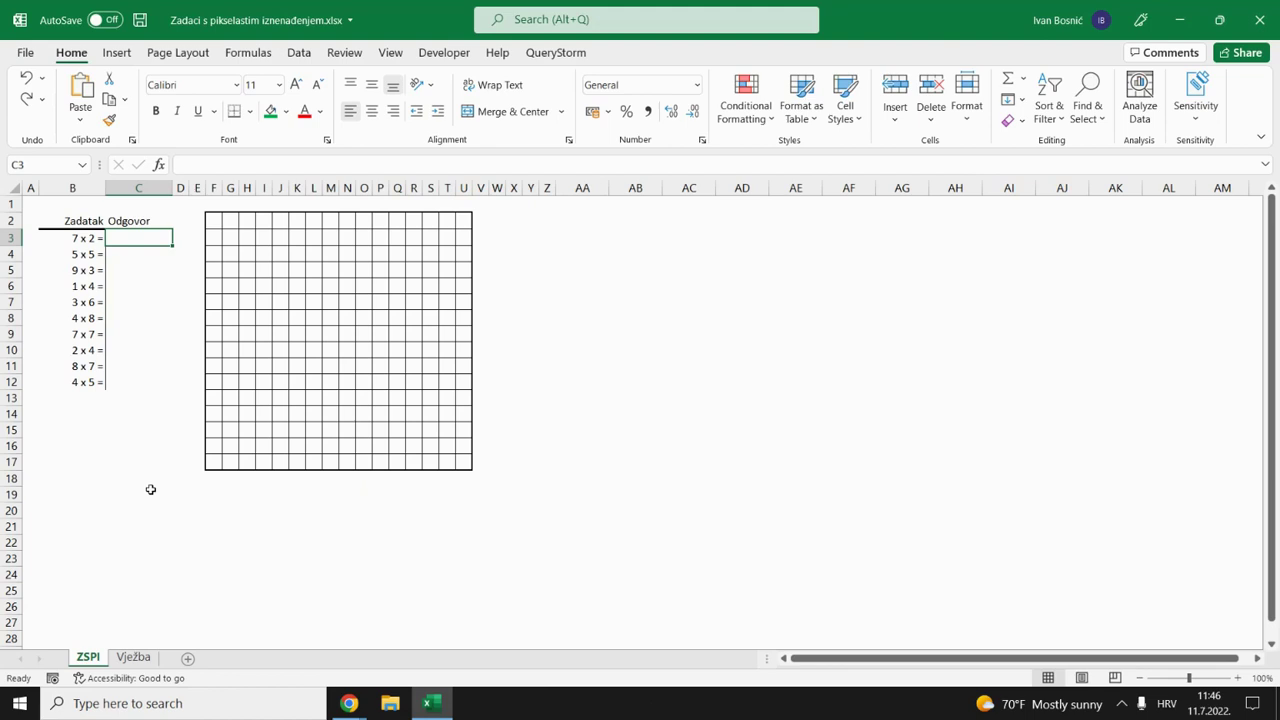
Enter the answers 14, 25 and 27 for the first three multiplication tasks in cells C3 to C5
text(14)
key(ctrl+Return)
key(Down)
text(25)
key(ctrl+Return)
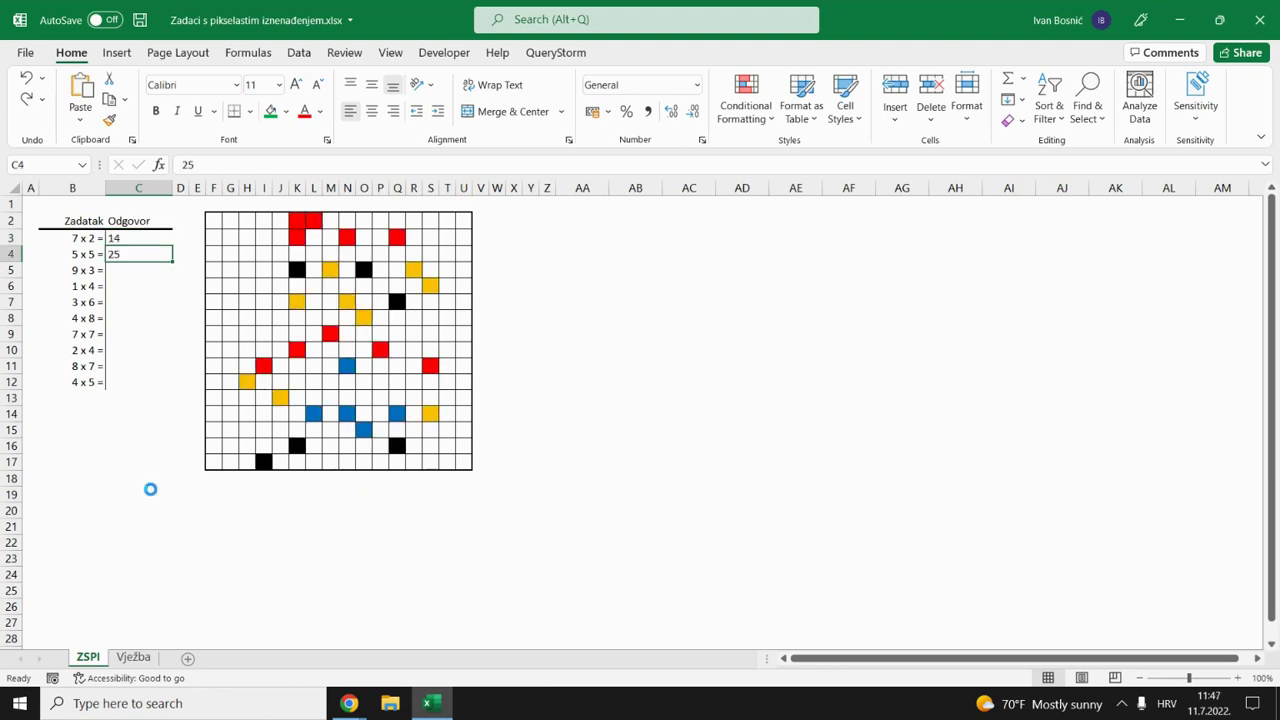
key(Down)
text(27)
key(ctrl+Return)
Answer the tasks 1 x 4, 3 x 6 and 4 x 8 with 4, 18 and 32 in cells C6 to C8
key(Down)
text(4)
key(ctrl+Return)
key(Down)
text(18)
key(ctrl+Return)
key(Down)
text(32)
key(ctrl+Return)
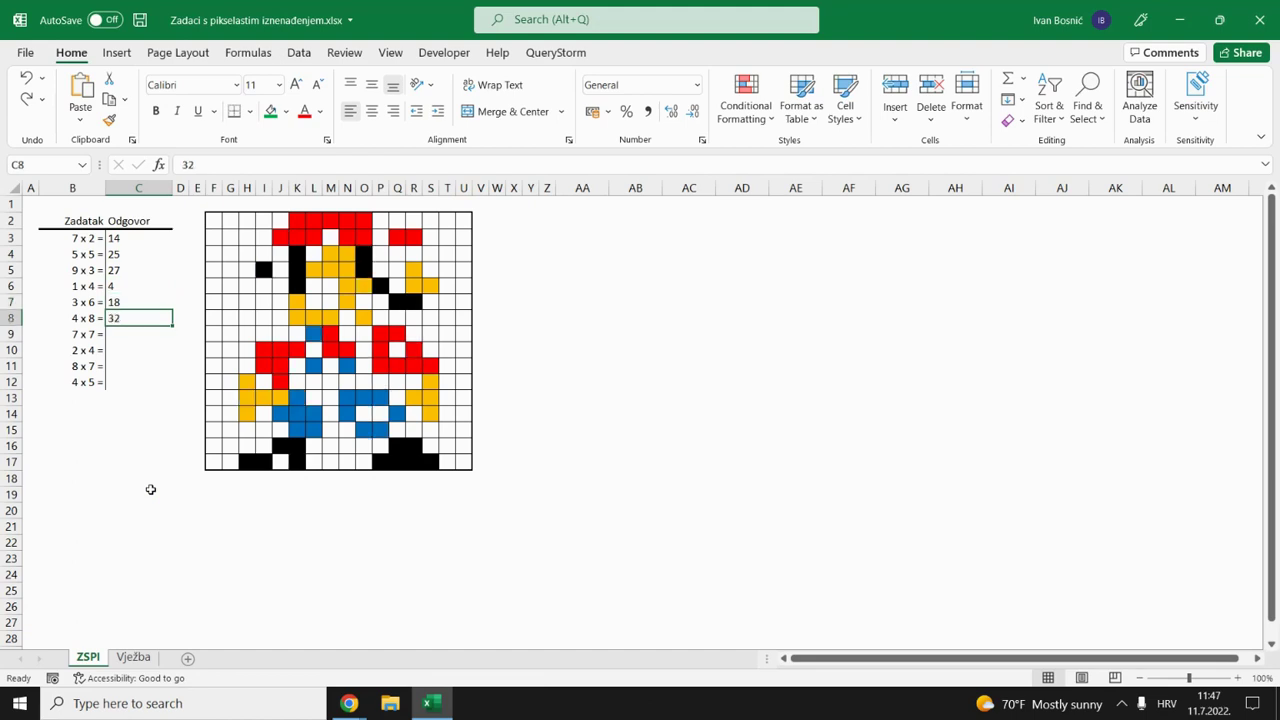
Answer the tasks 7 x 7, 2 x 4 and 8 x 7 with 49, 8 and 56 in cells C9 to C11
key(Down)
text(49)
key(ctrl+Return)
key(Down)
text(8)
key(ctrl+Return)
key(Down)
text(56)
key(ctrl+Return)
Try the wrong answer 14 for the 4 x 5 task in C12 and correct it to 20
key(Down)
text(14)
key(ctrl+Return)
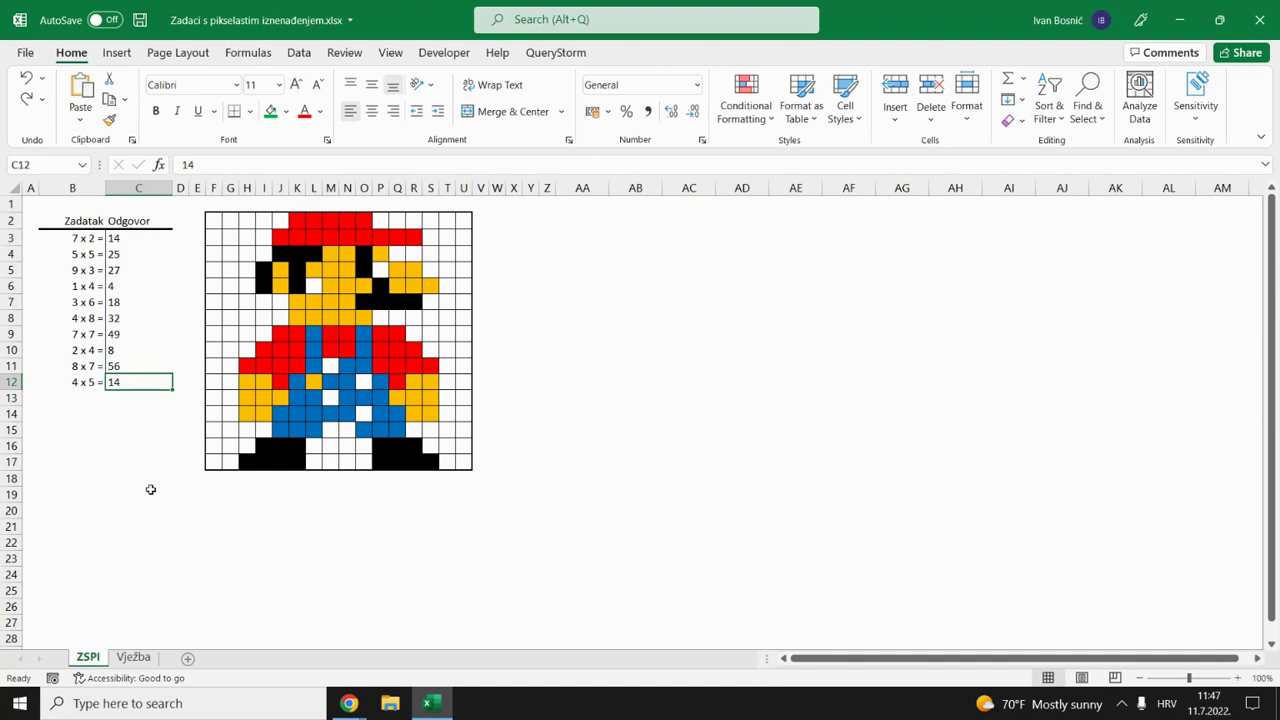
text(20)
key(Return)
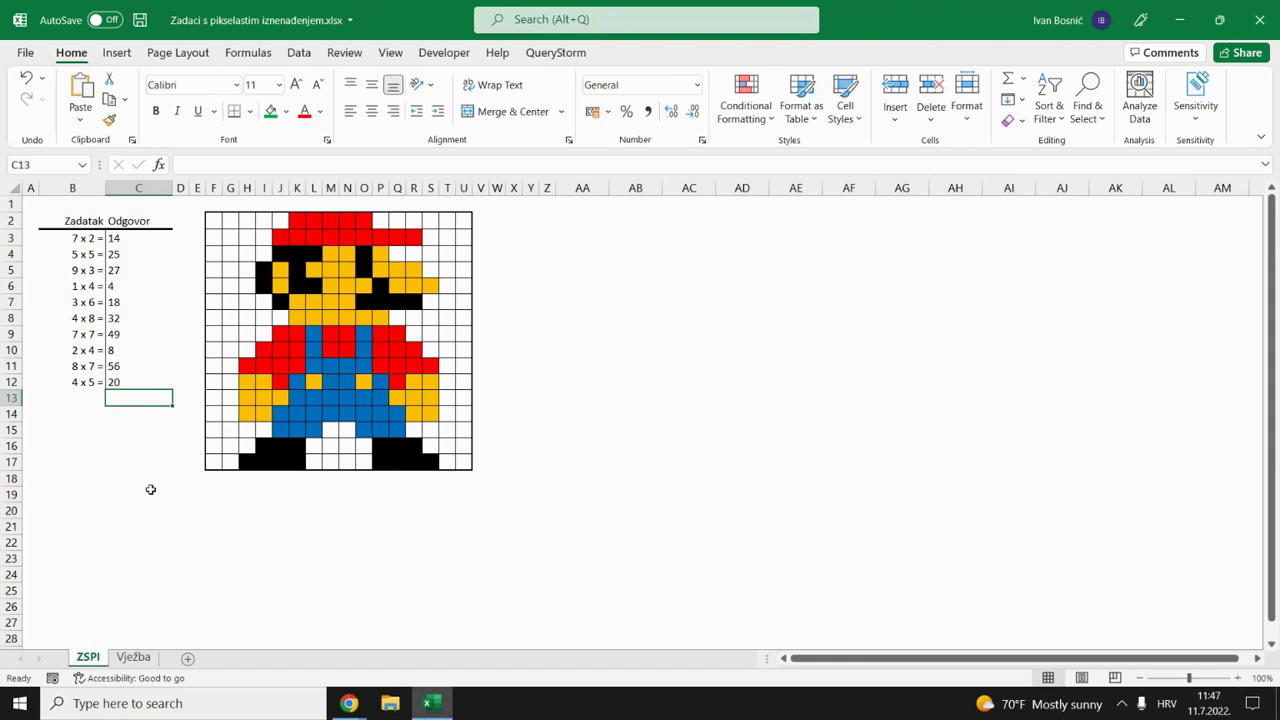
On the Vježba sheet, narrow columns I through Z together so their cells become small squares
click(136, 658)
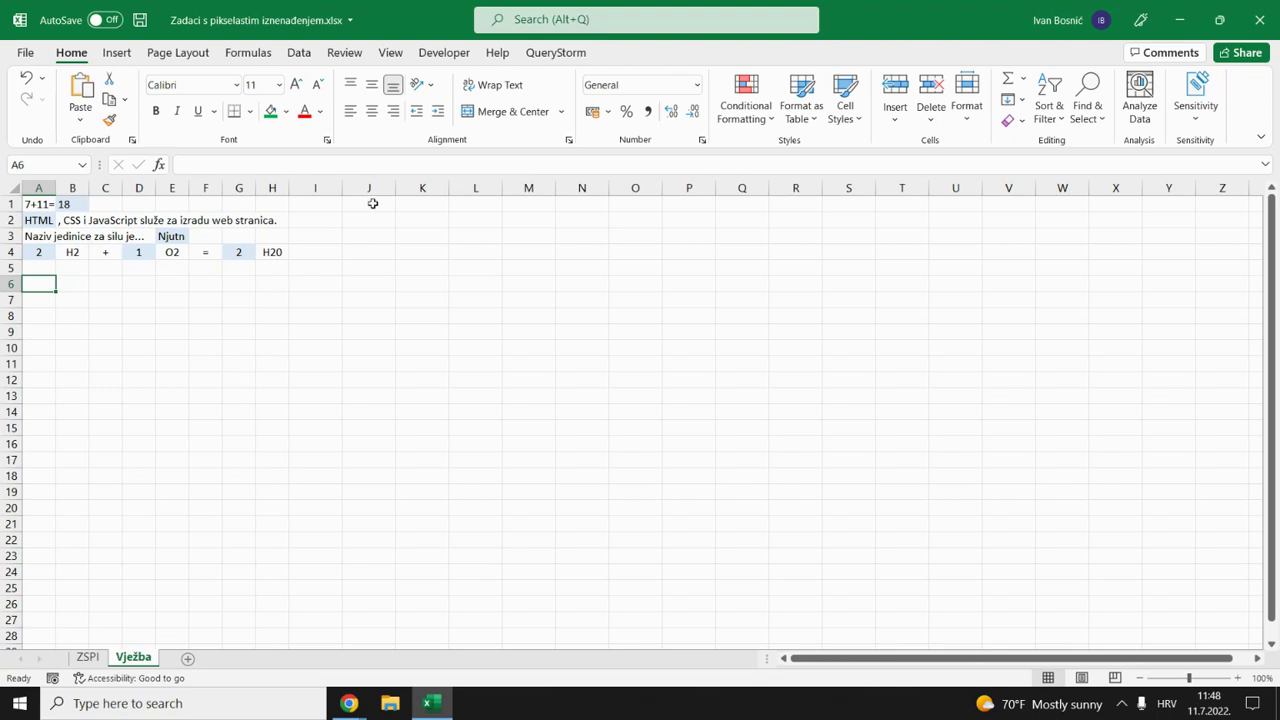
drag(315, 187, 1222, 181)
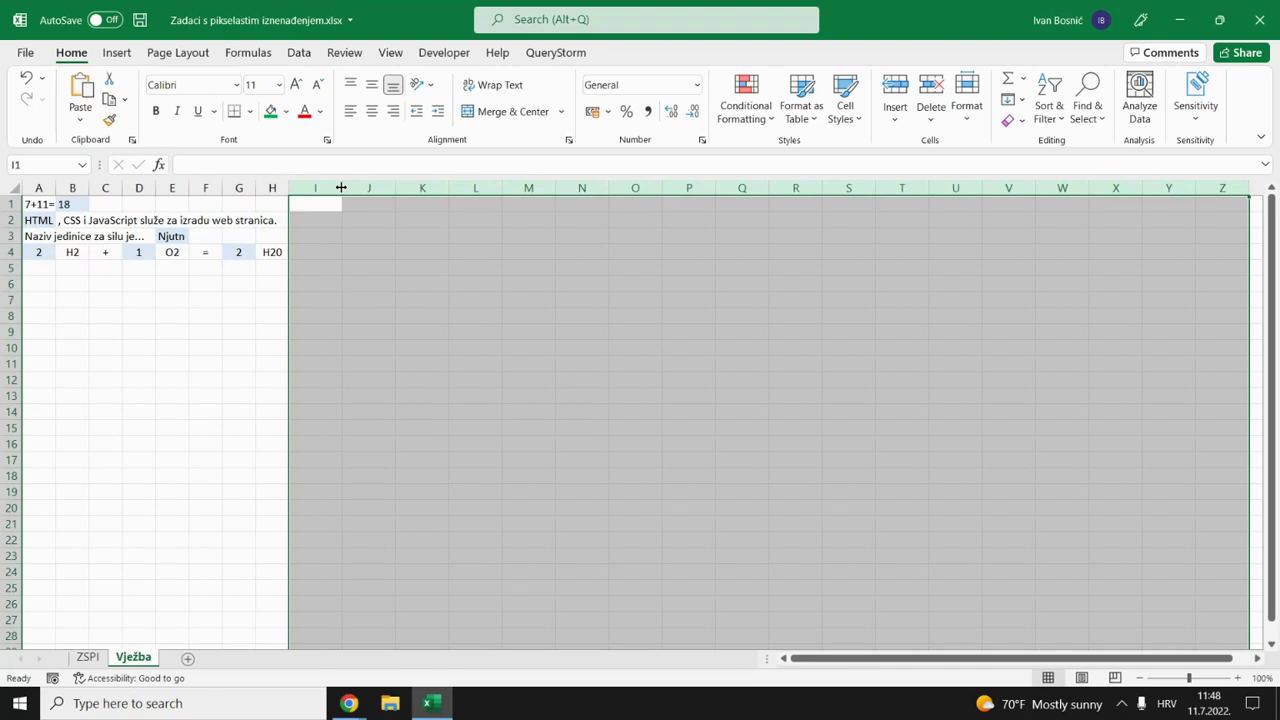
drag(341, 187, 303, 184)
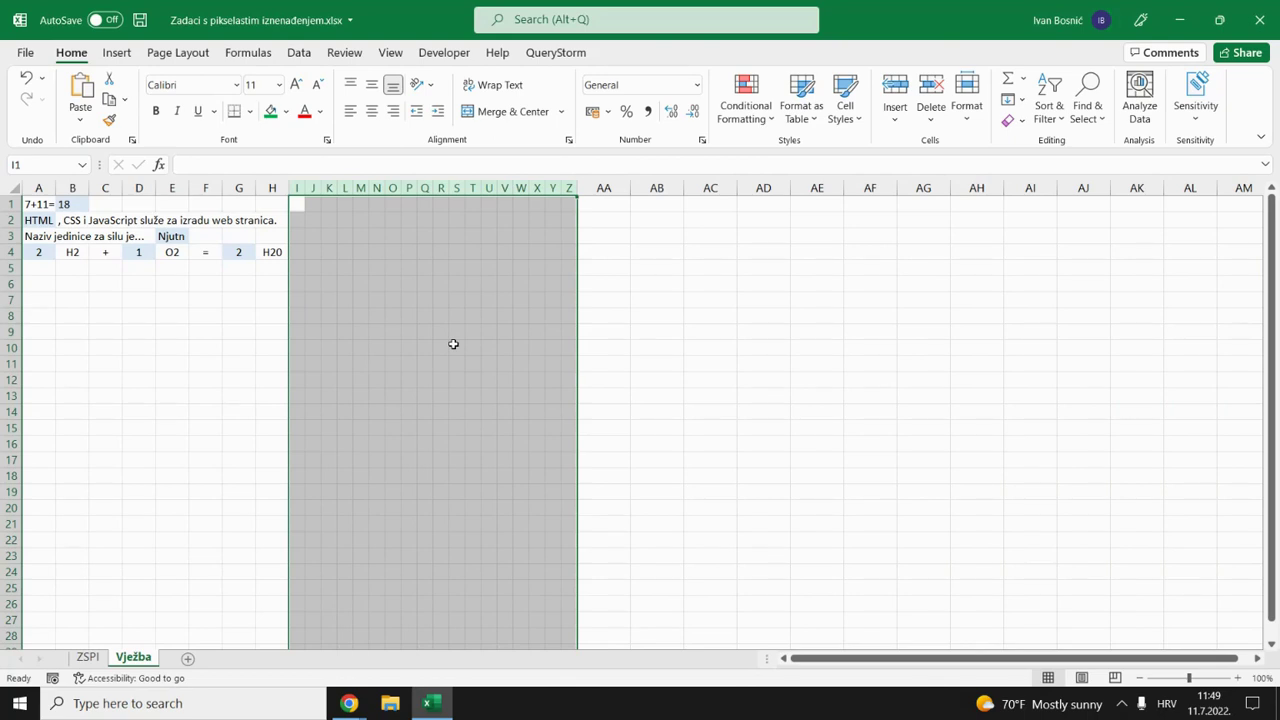
Fill cell M3 with purple and cell O3 with light blue as the eyes of a pixel face
click(359, 237)
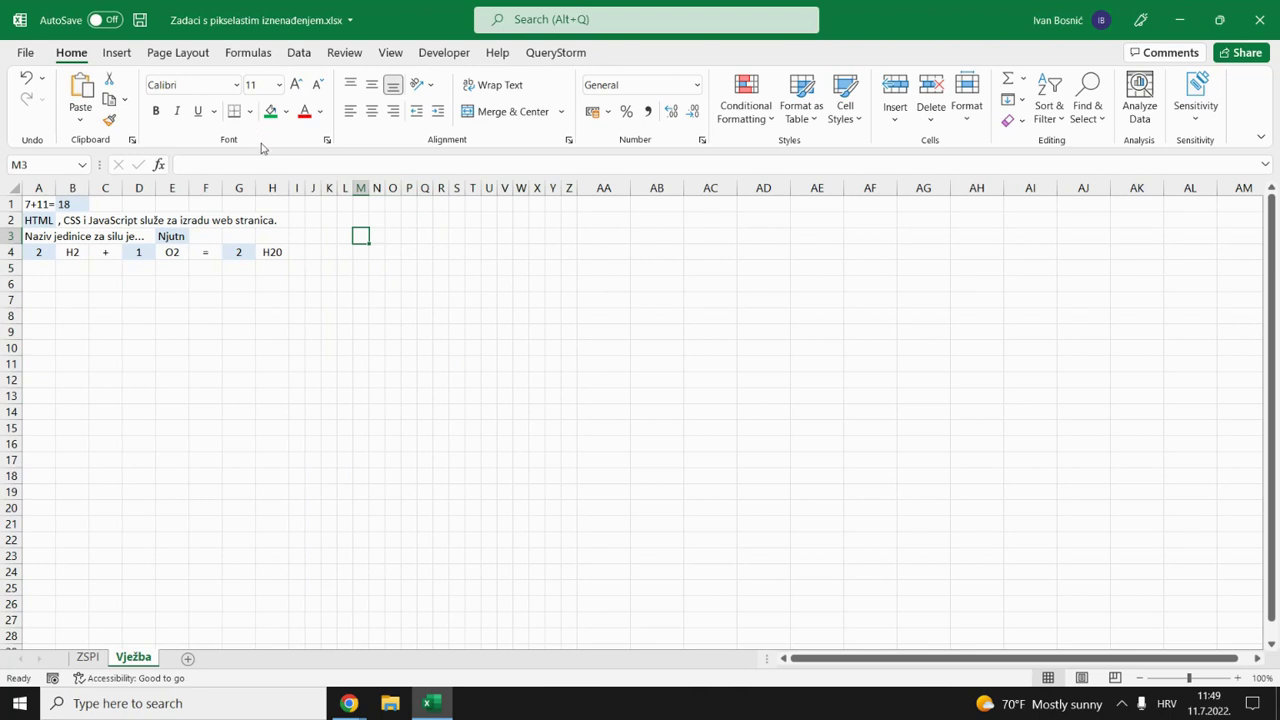
click(286, 113)
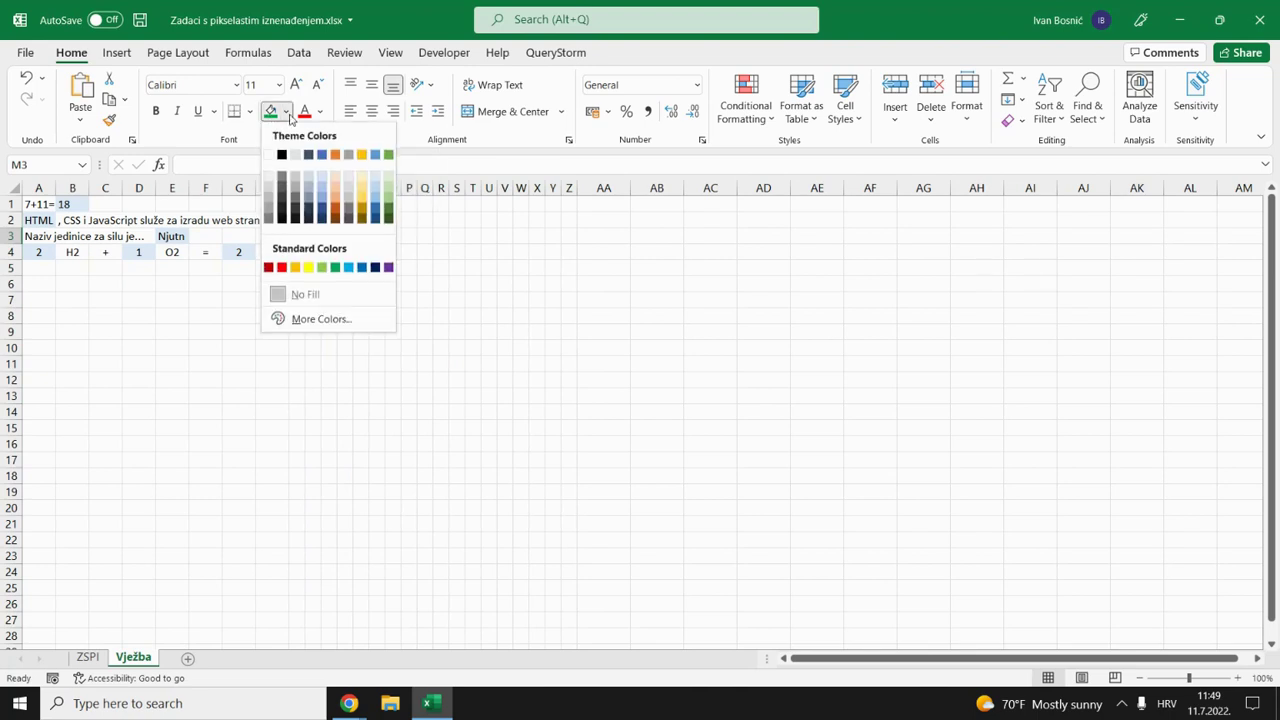
click(388, 267)
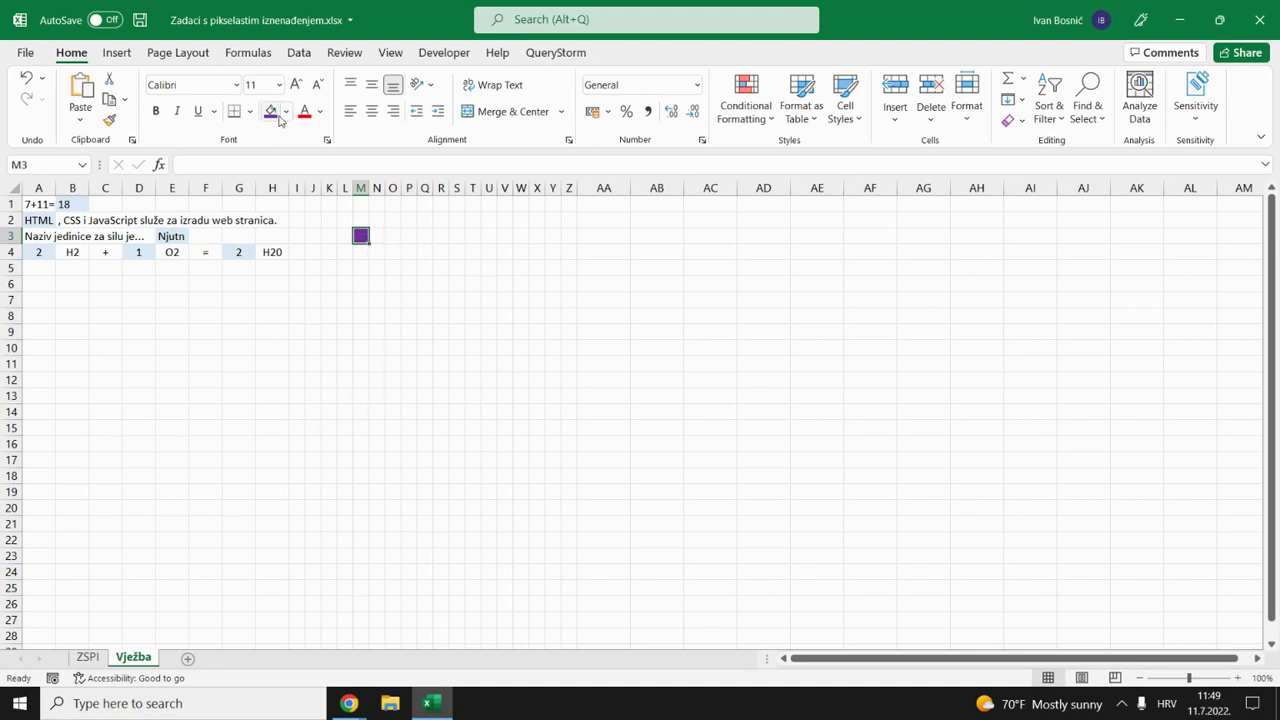
click(398, 236)
click(286, 117)
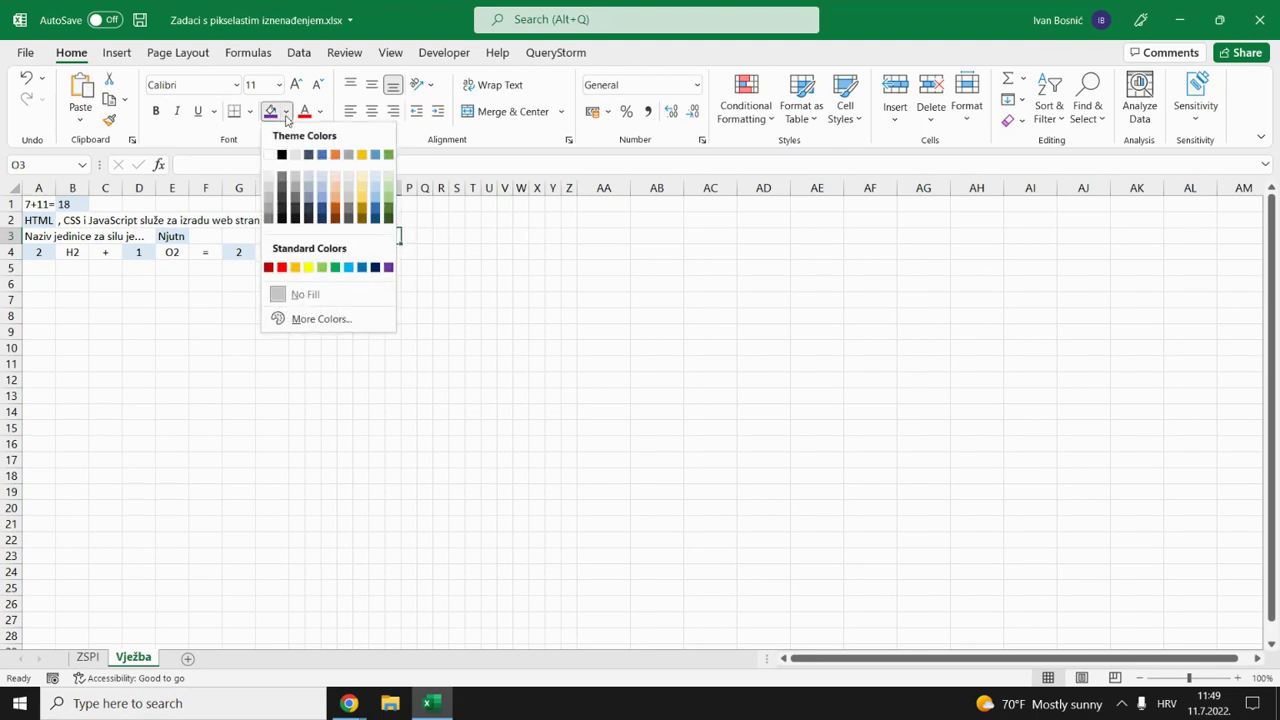
click(347, 267)
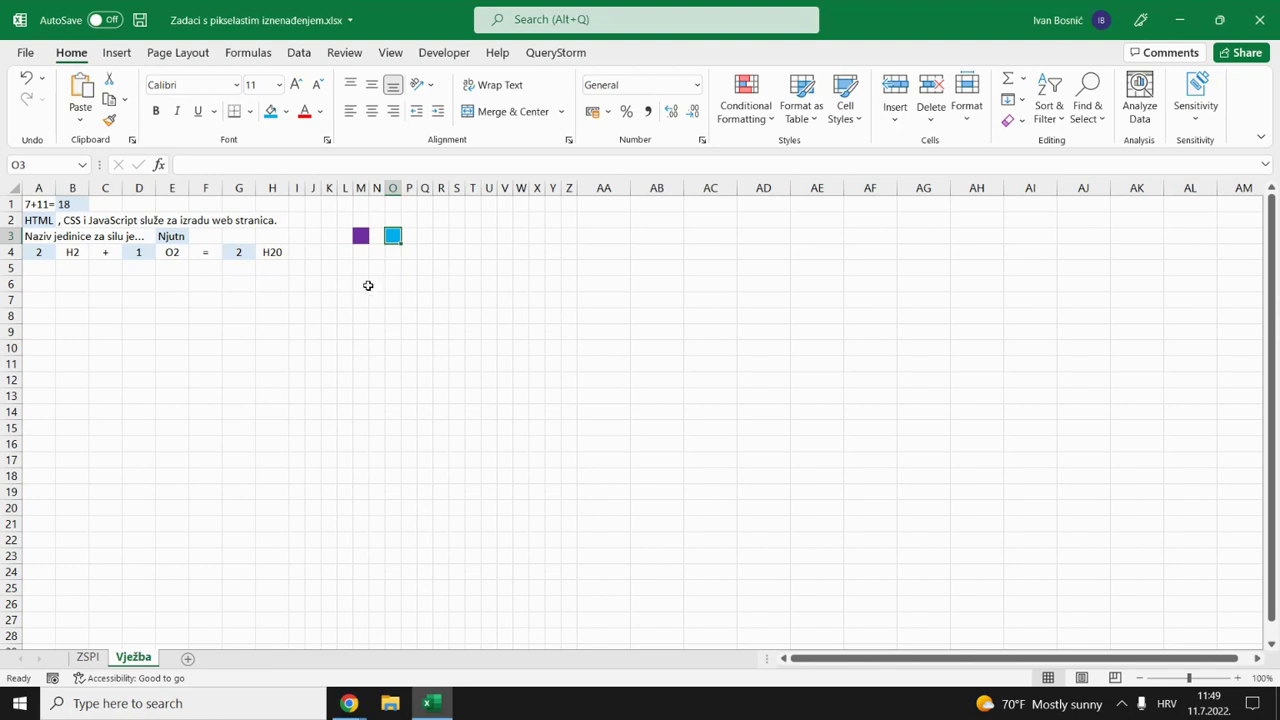
Fill cells M6 to O6 with green as the lower part of the pixel face's mouth
drag(360, 283, 390, 283)
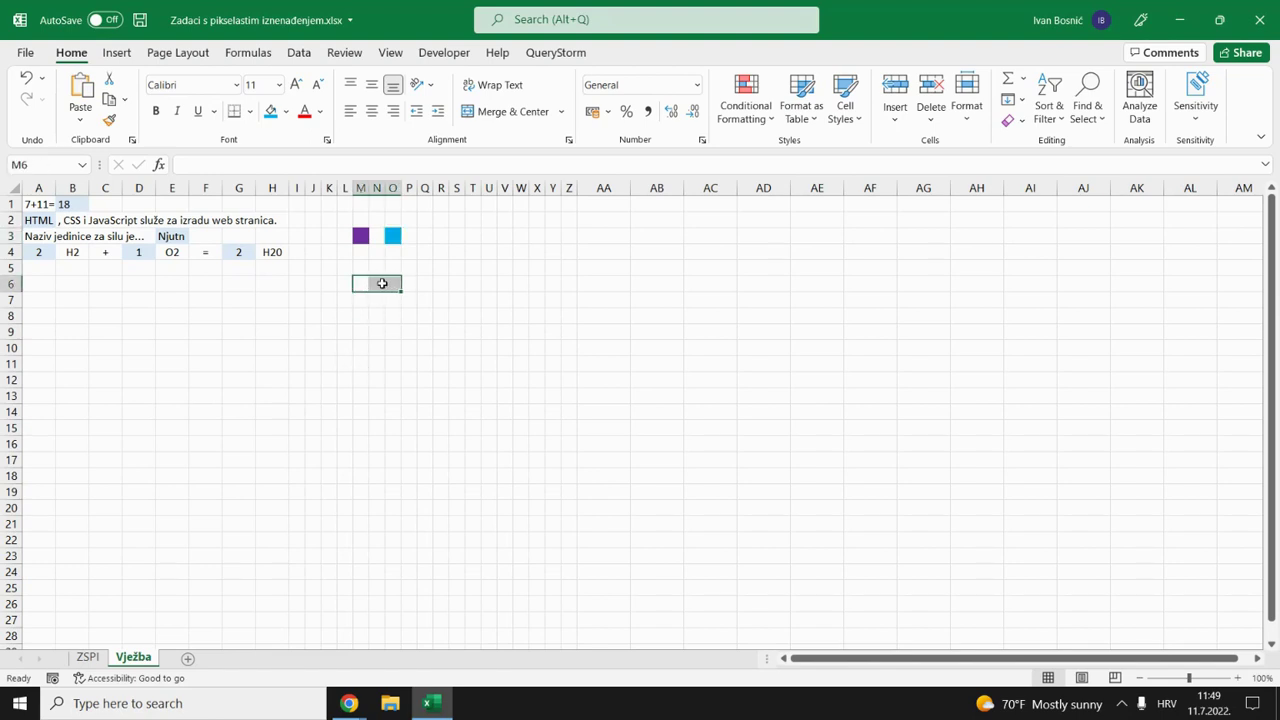
click(286, 111)
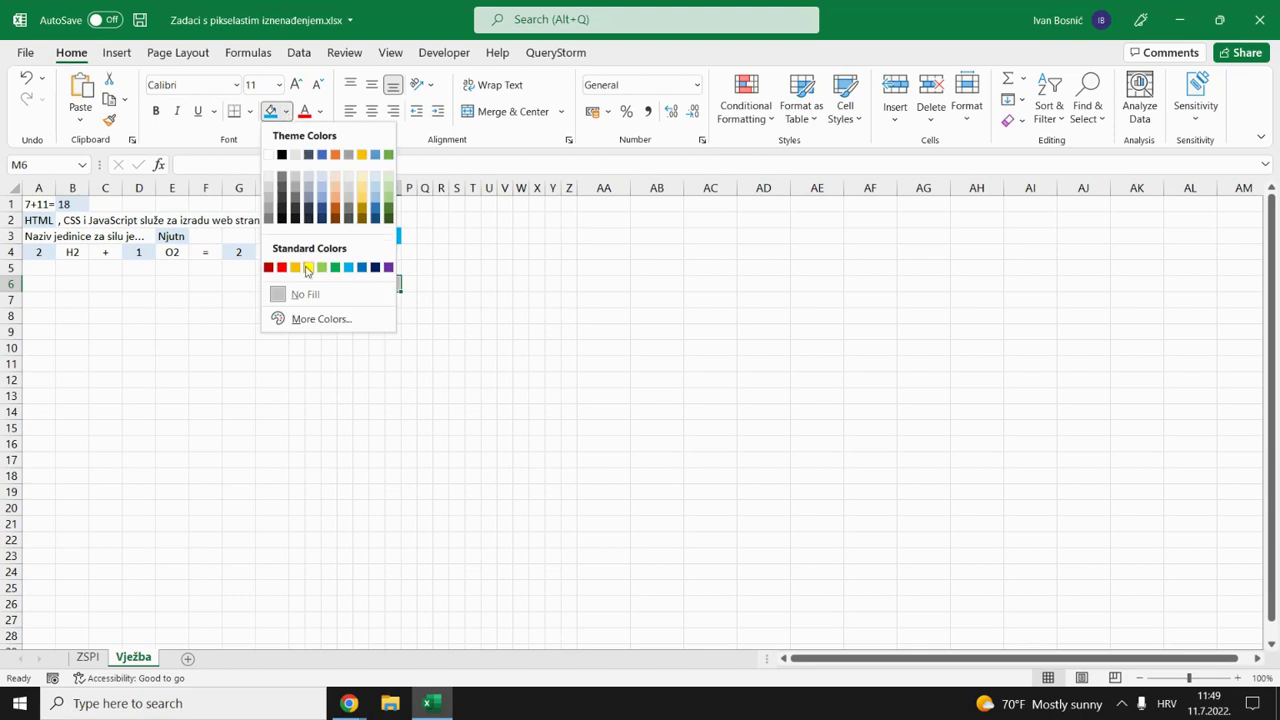
click(335, 267)
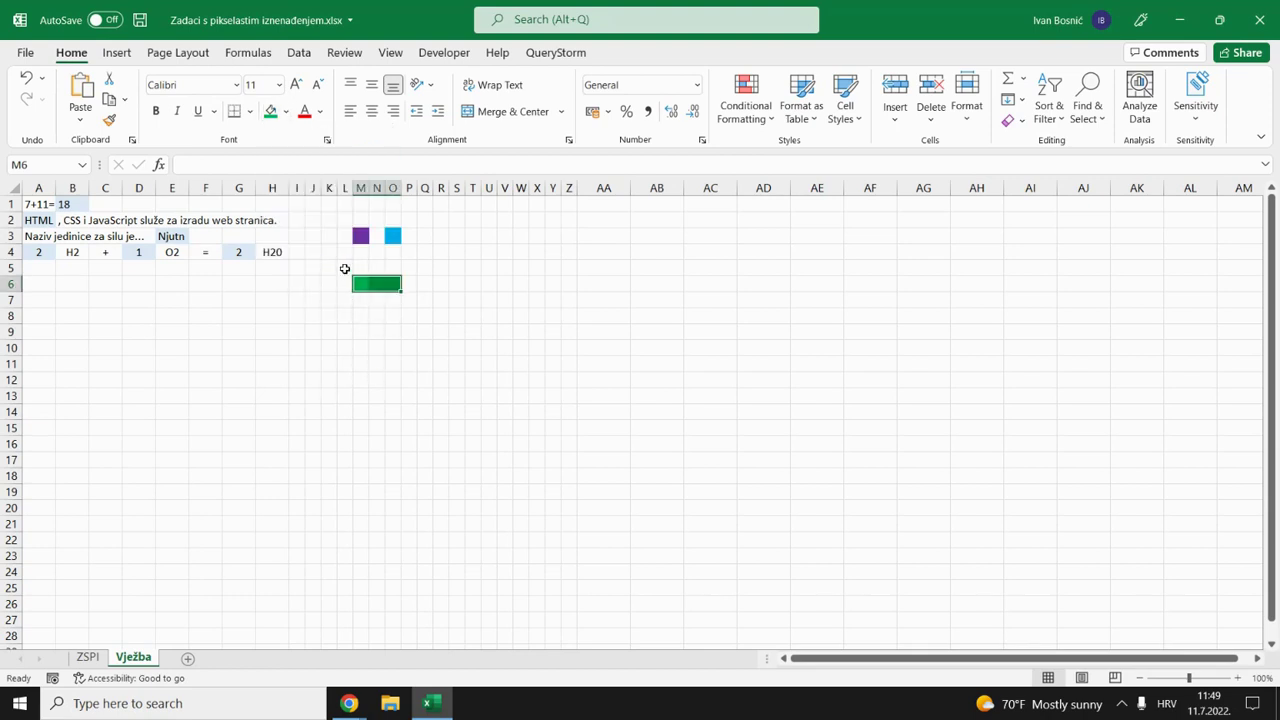
Fill cells L5 and P5 together with red as the corners of the pixel face's mouth
click(344, 268)
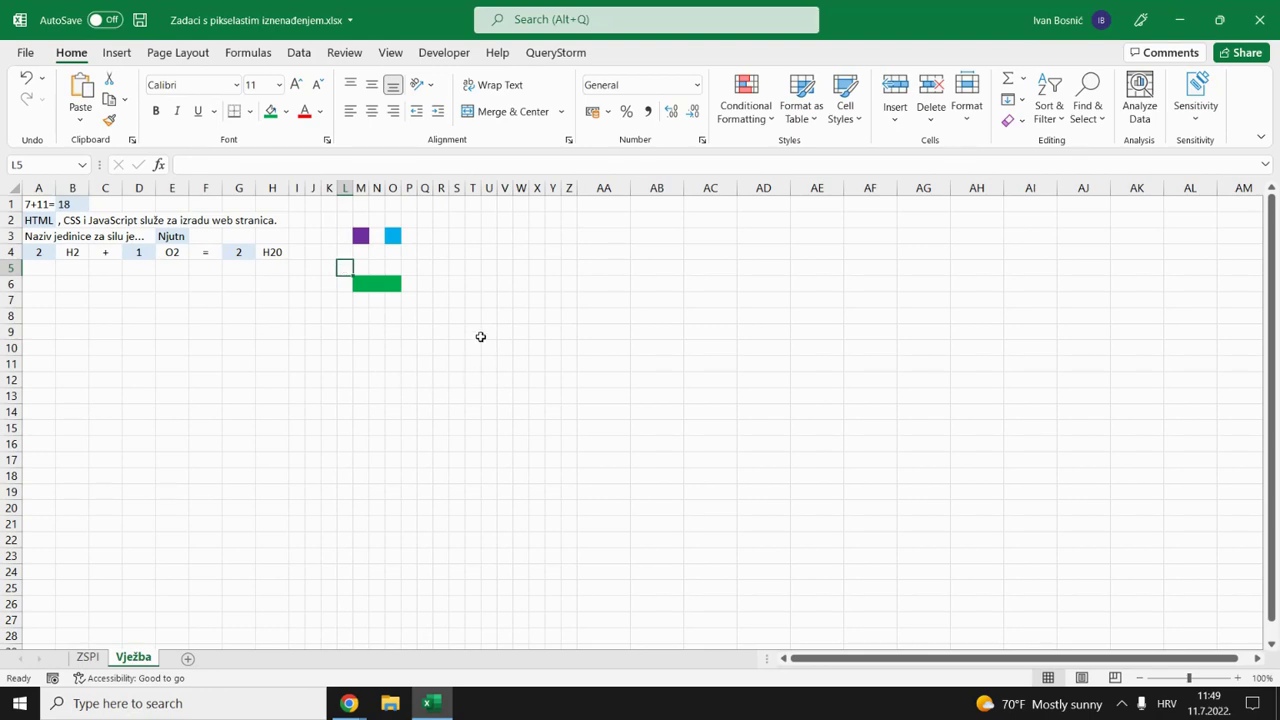
ctrl+click(411, 267)
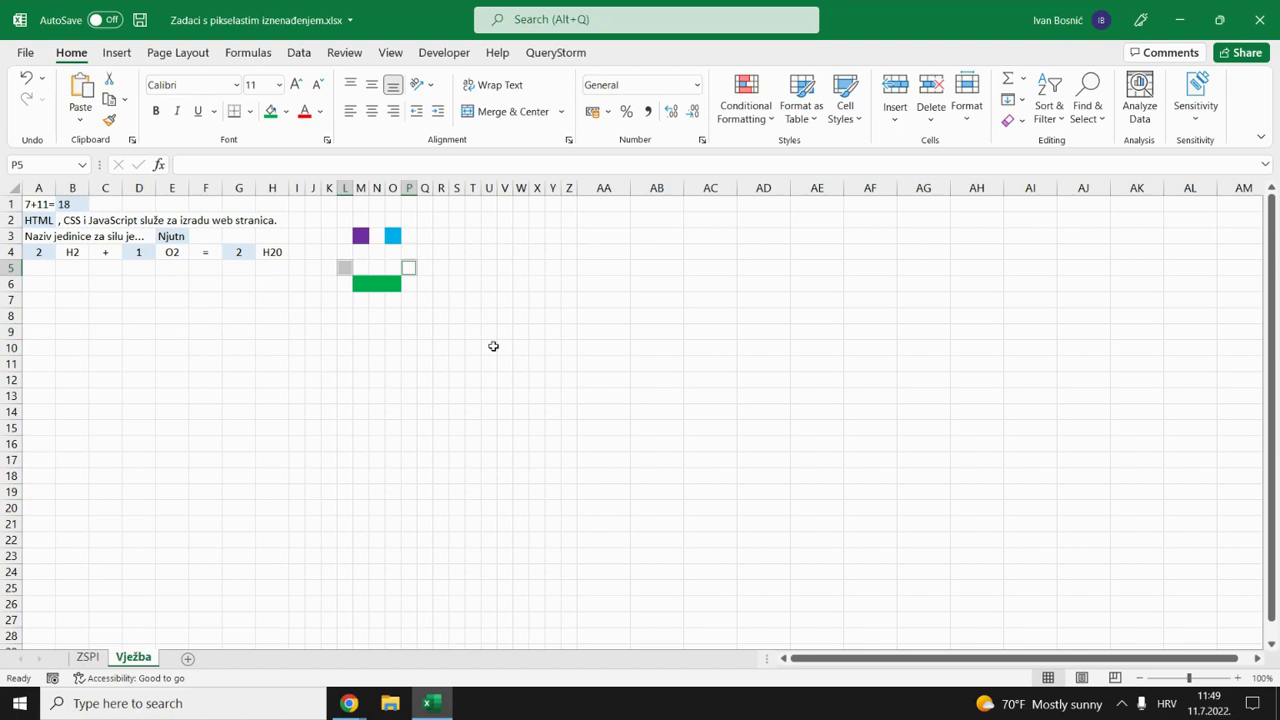
click(286, 111)
click(281, 268)
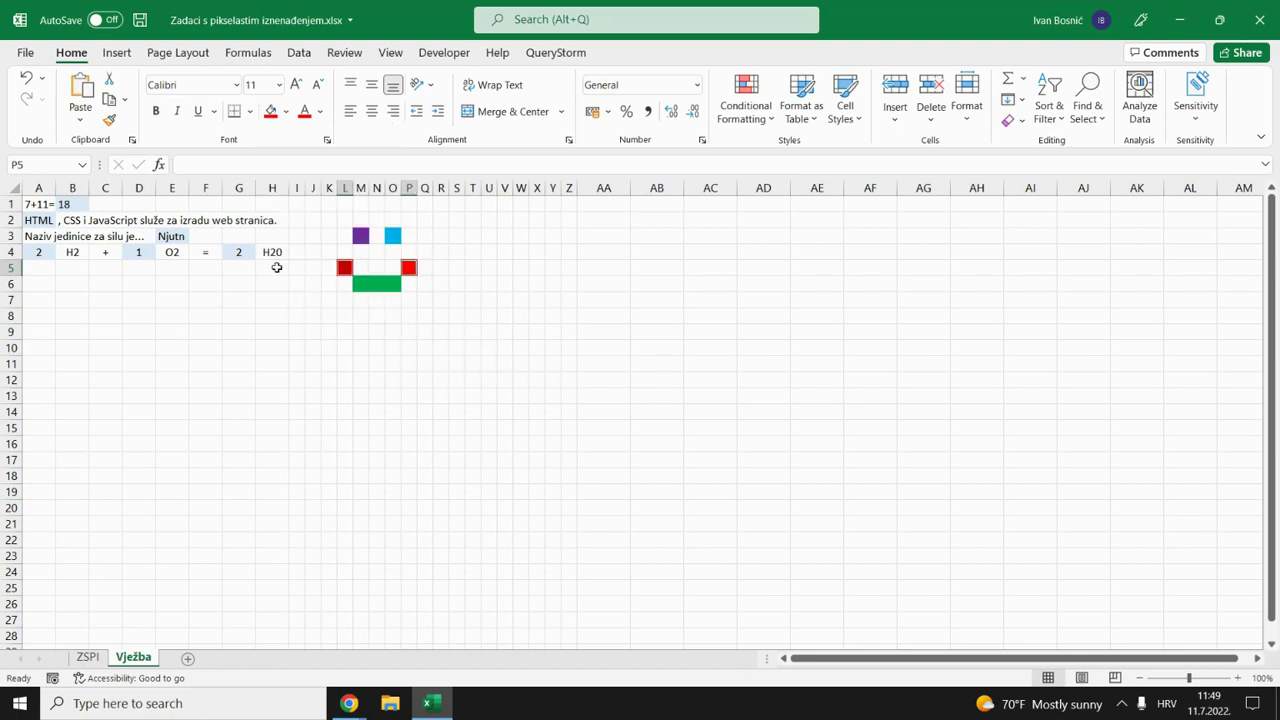
click(430, 350)
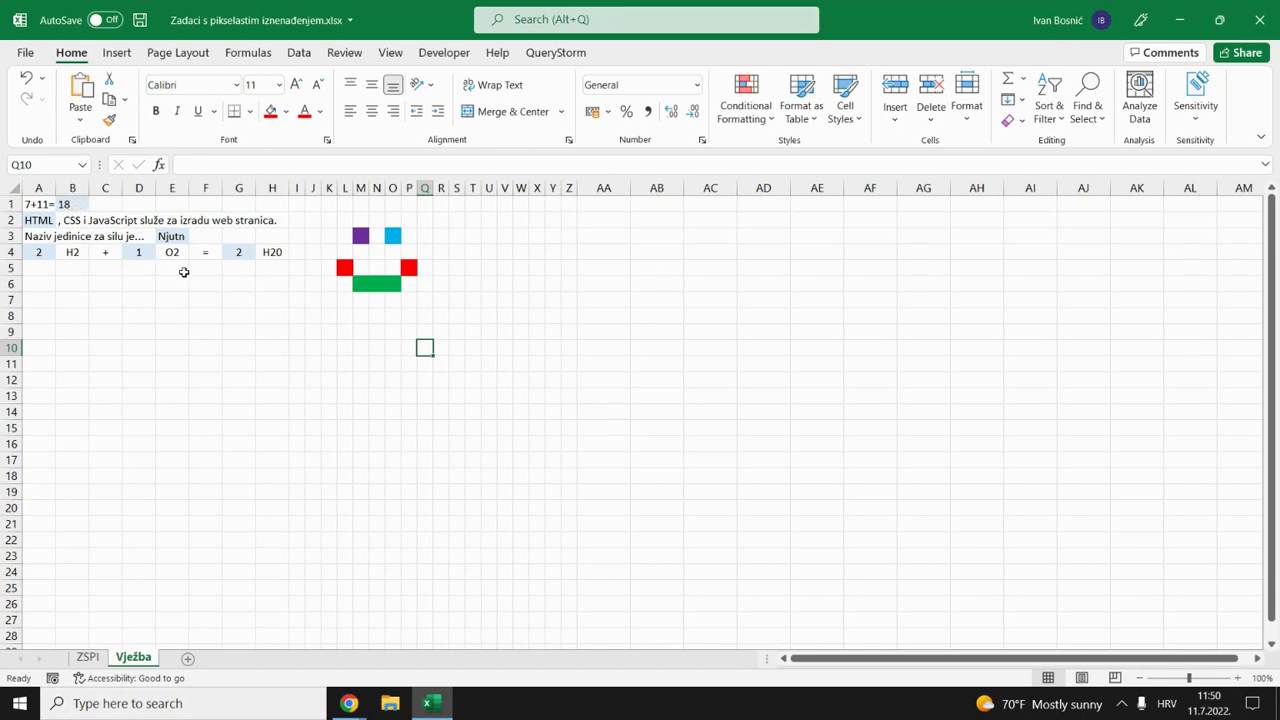
Create a formula-based conditional formatting rule for the red cells L5 and P5 with the formula =$B$1<>18
click(345, 267)
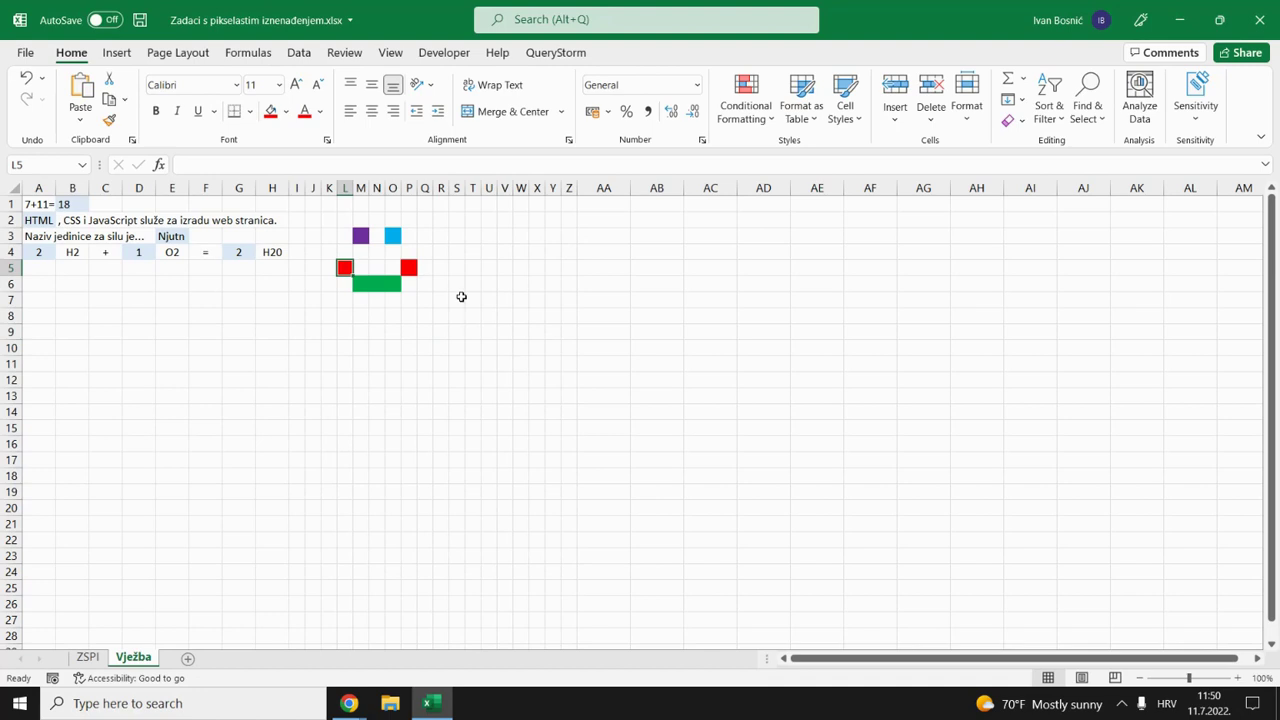
click(410, 267)
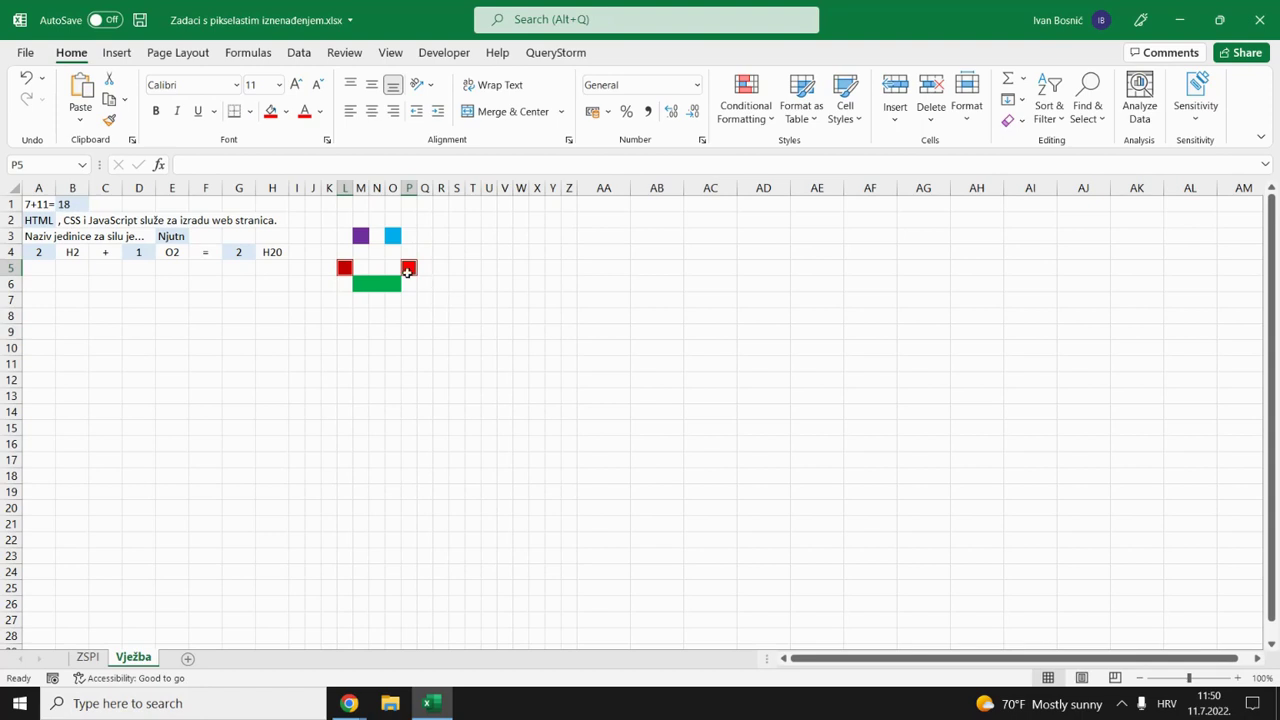
click(738, 117)
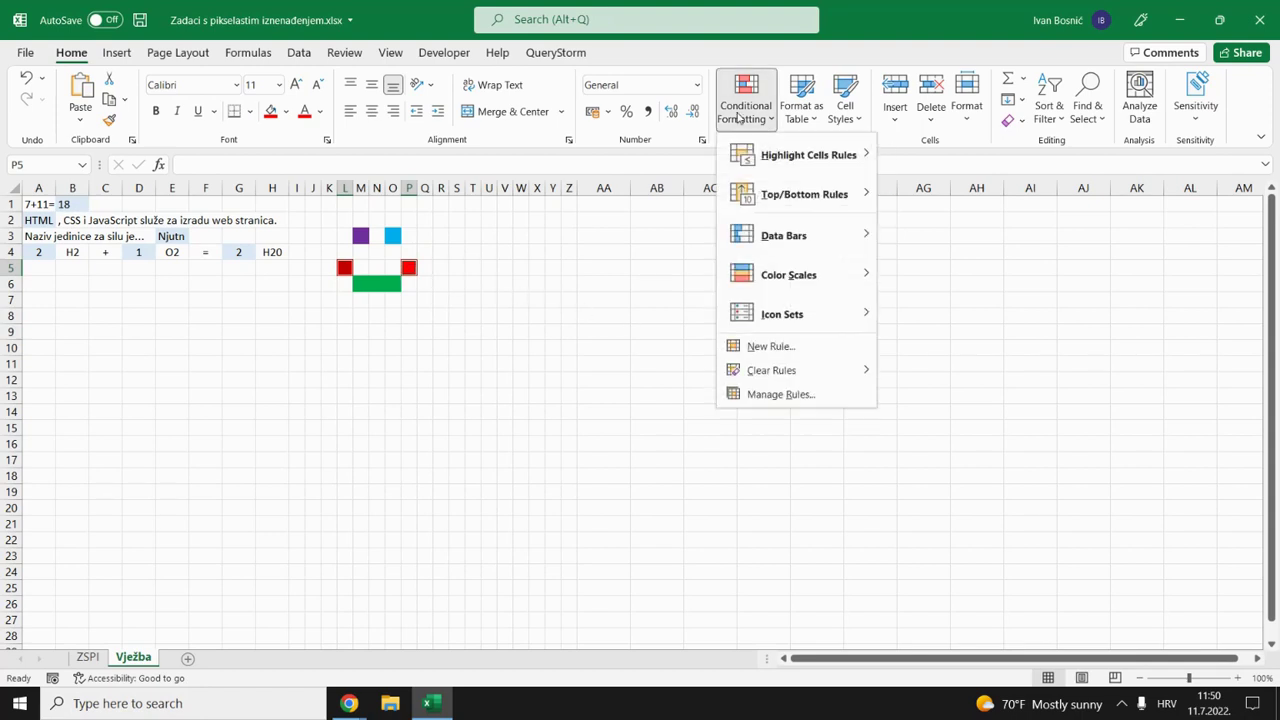
click(835, 353)
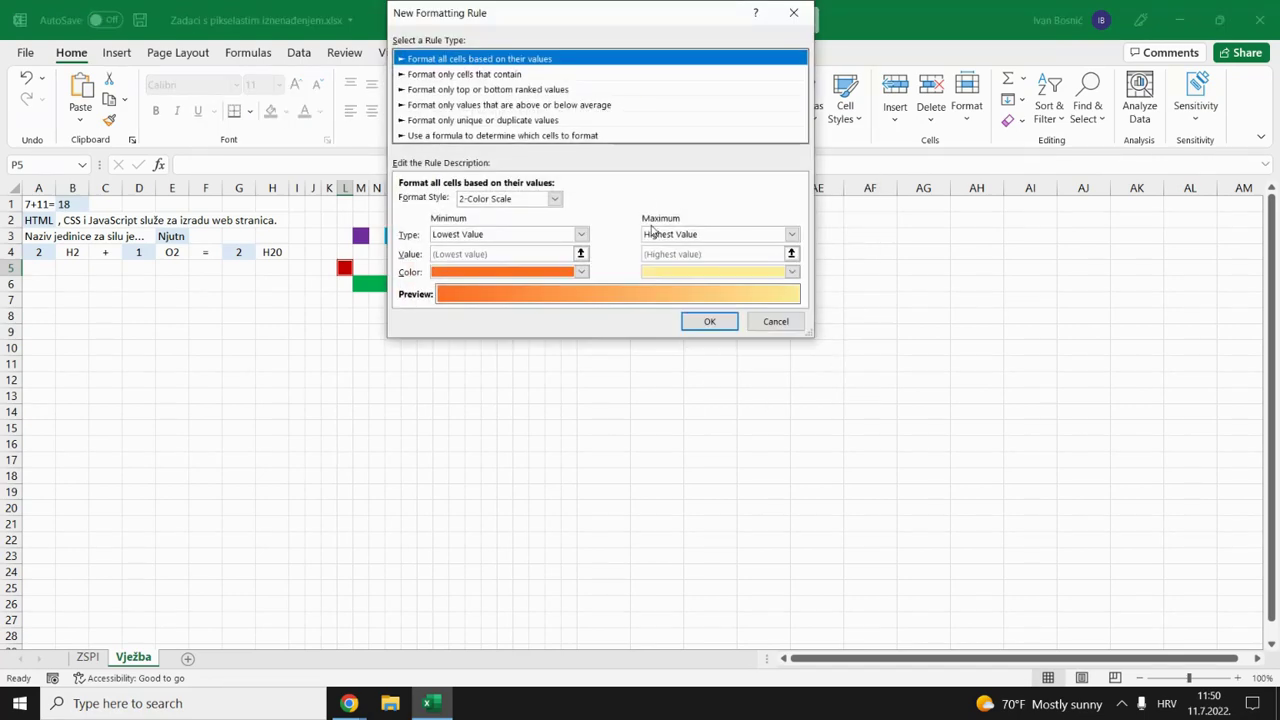
click(618, 136)
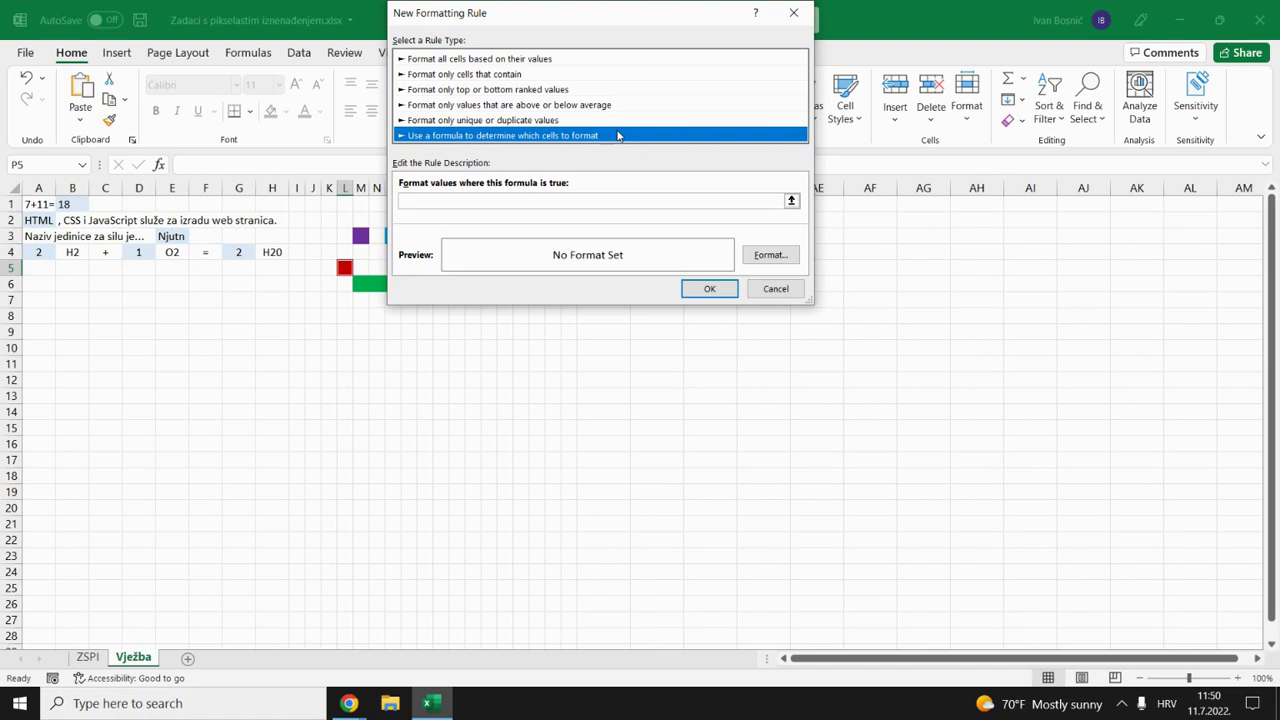
click(419, 199)
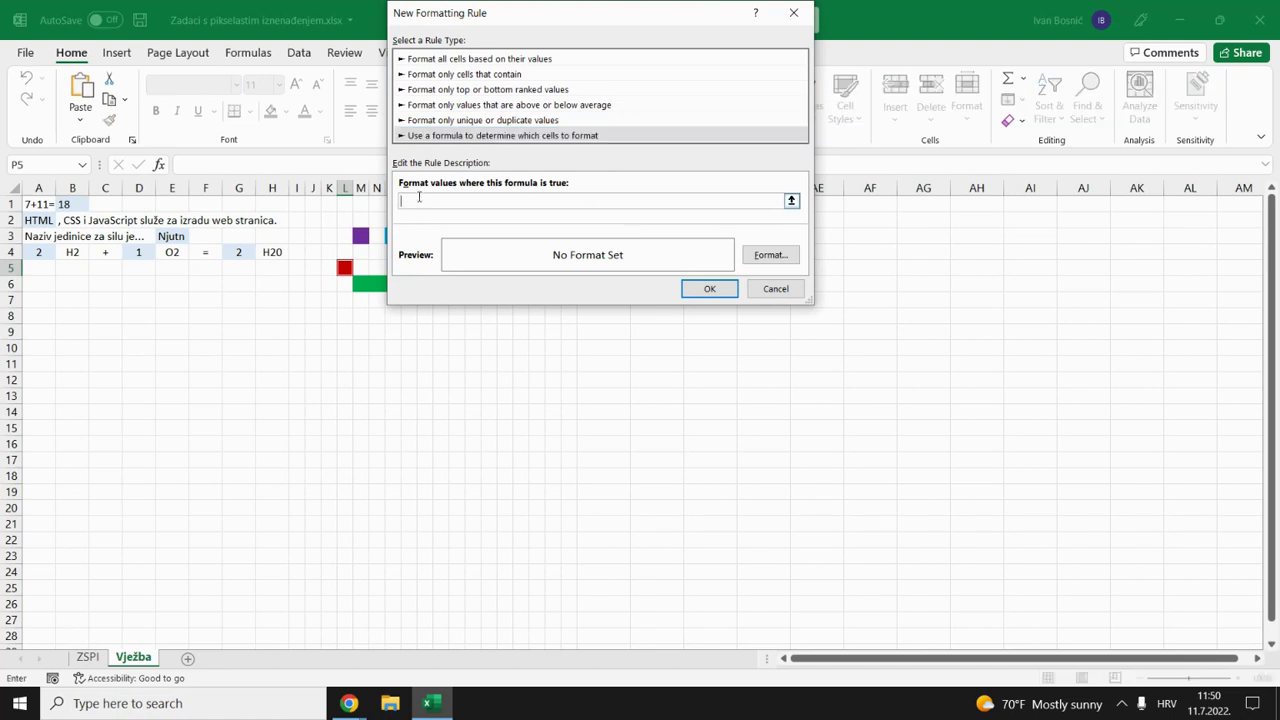
text(=)
click(75, 204)
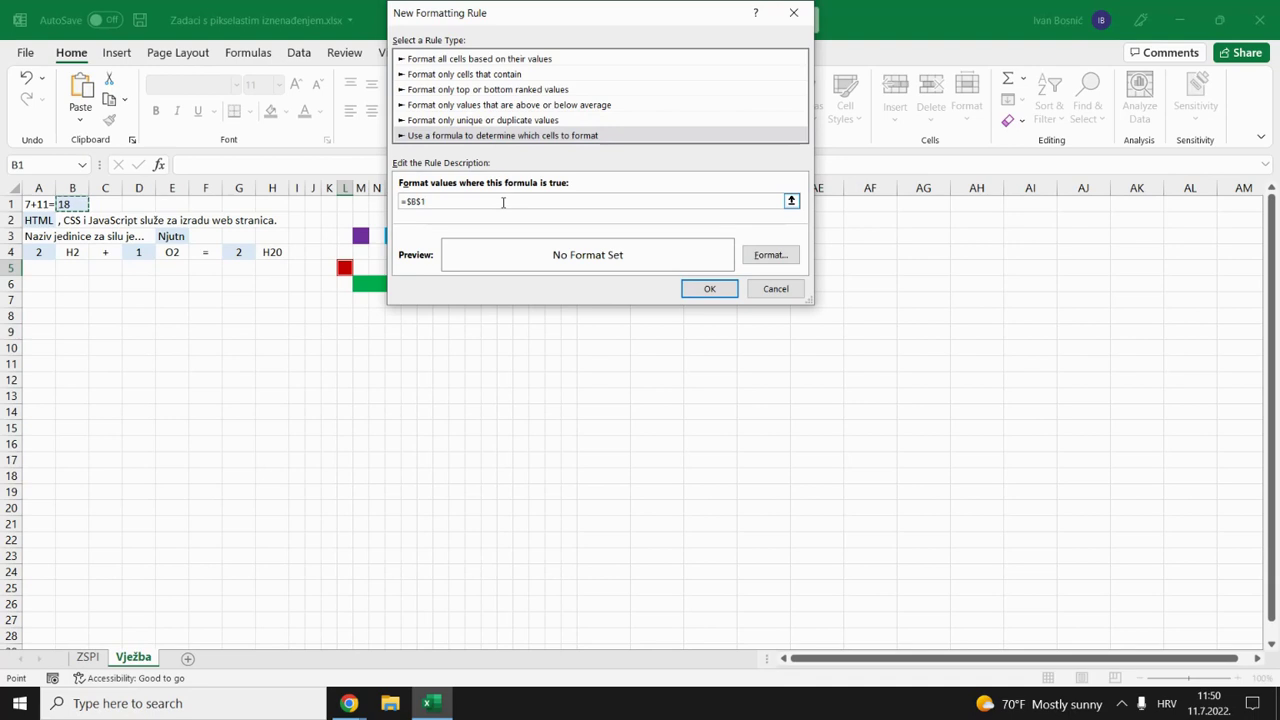
text(<>18)
Set the new rule's format to a No Color fill and apply the rule to the red cells
click(768, 257)
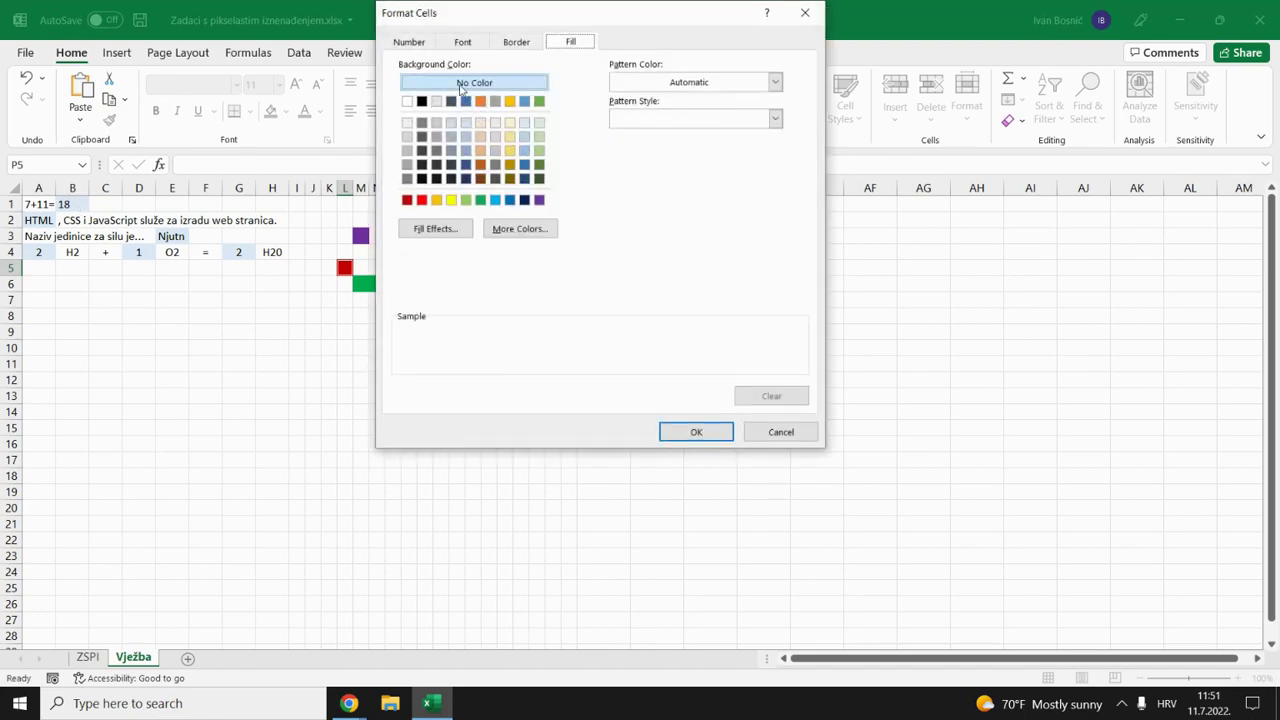
click(688, 434)
click(705, 289)
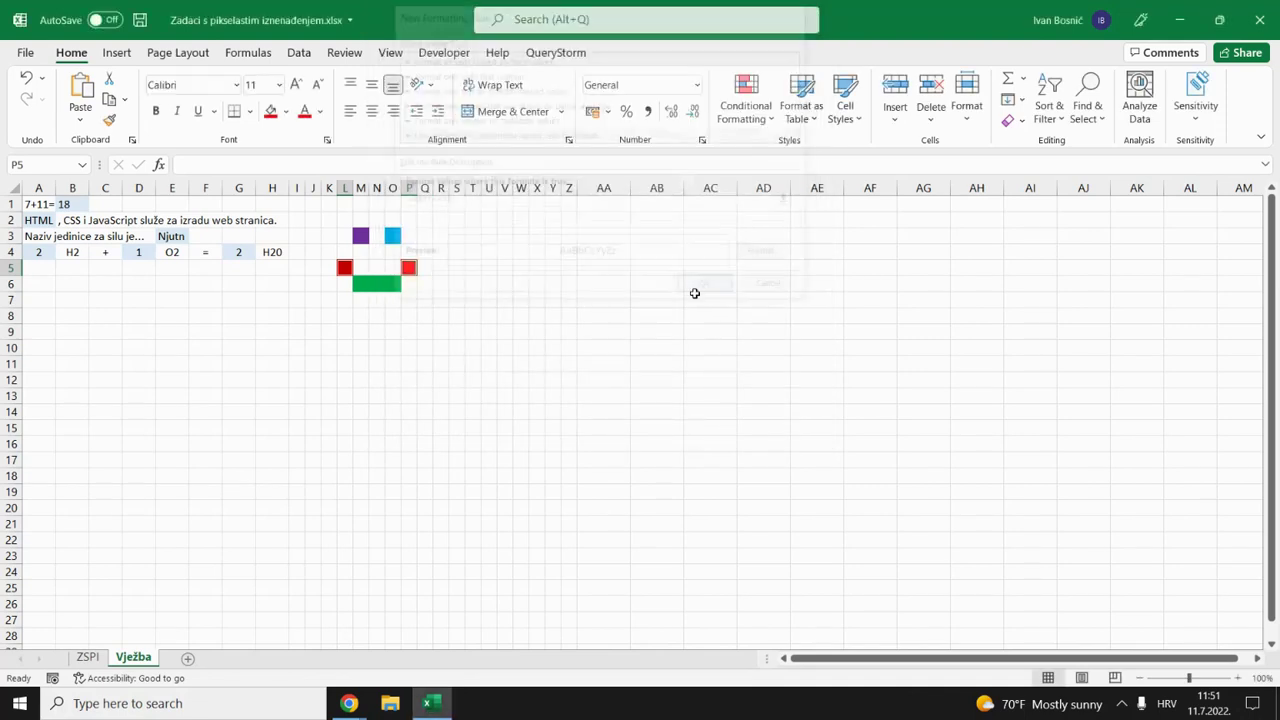
click(376, 331)
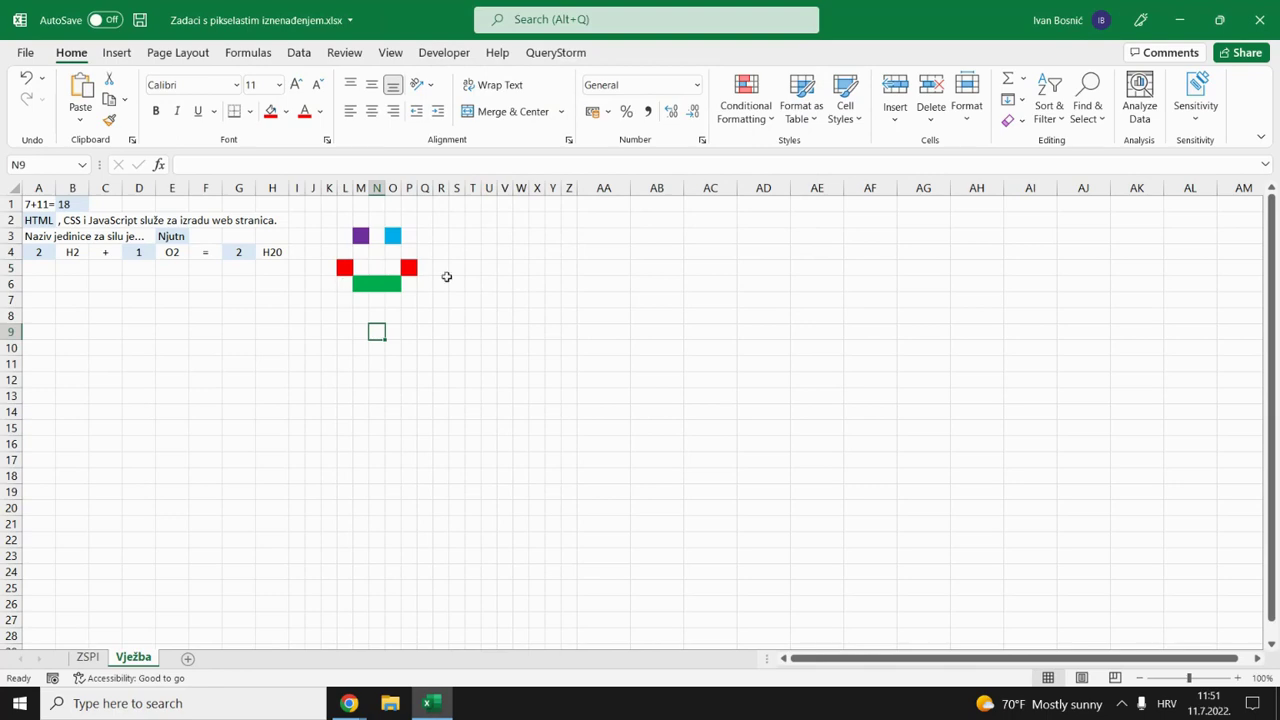
Test the rule by clearing the answer in B1, entering the wrong answer 4, and restoring 18
click(60, 203)
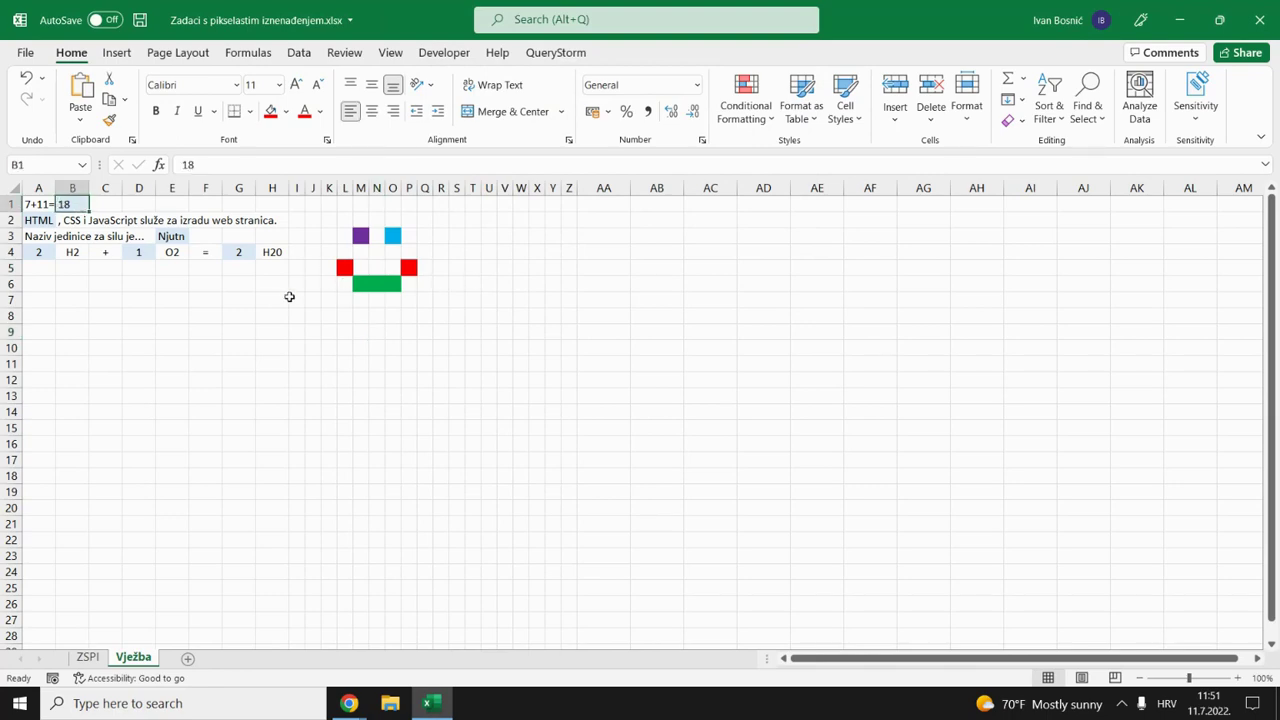
key(Delete)
key(Return)
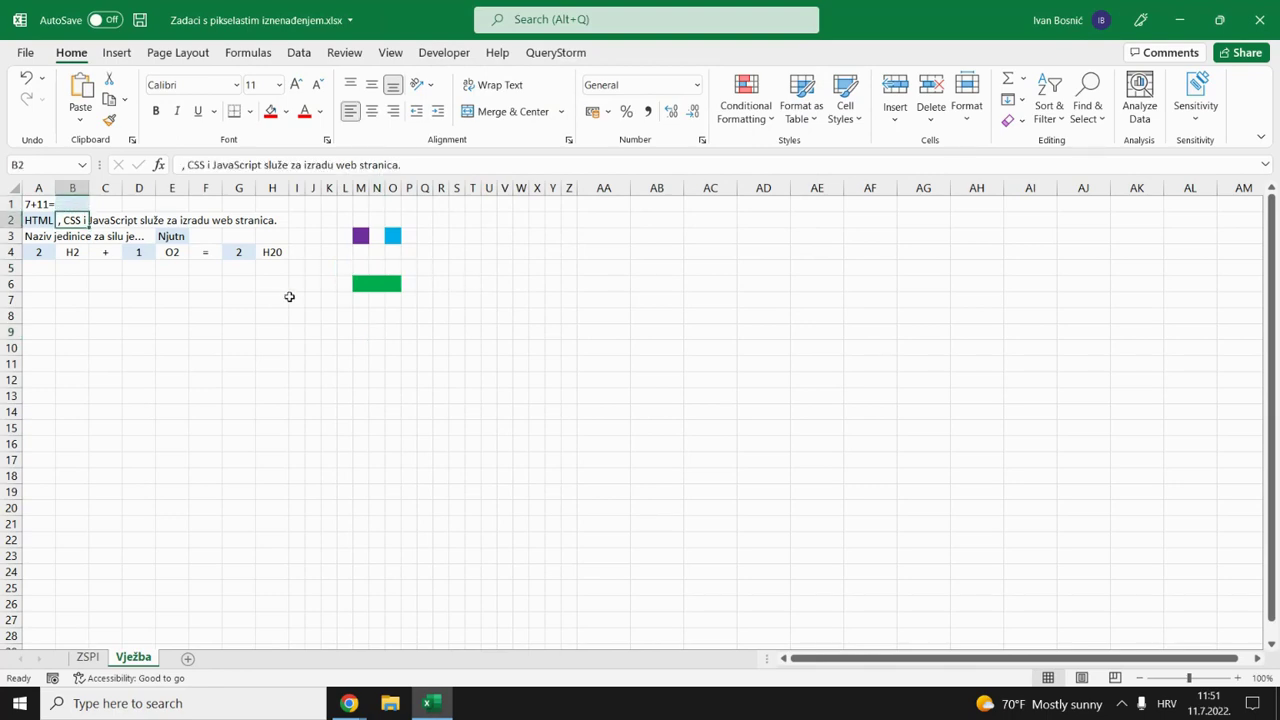
key(Up)
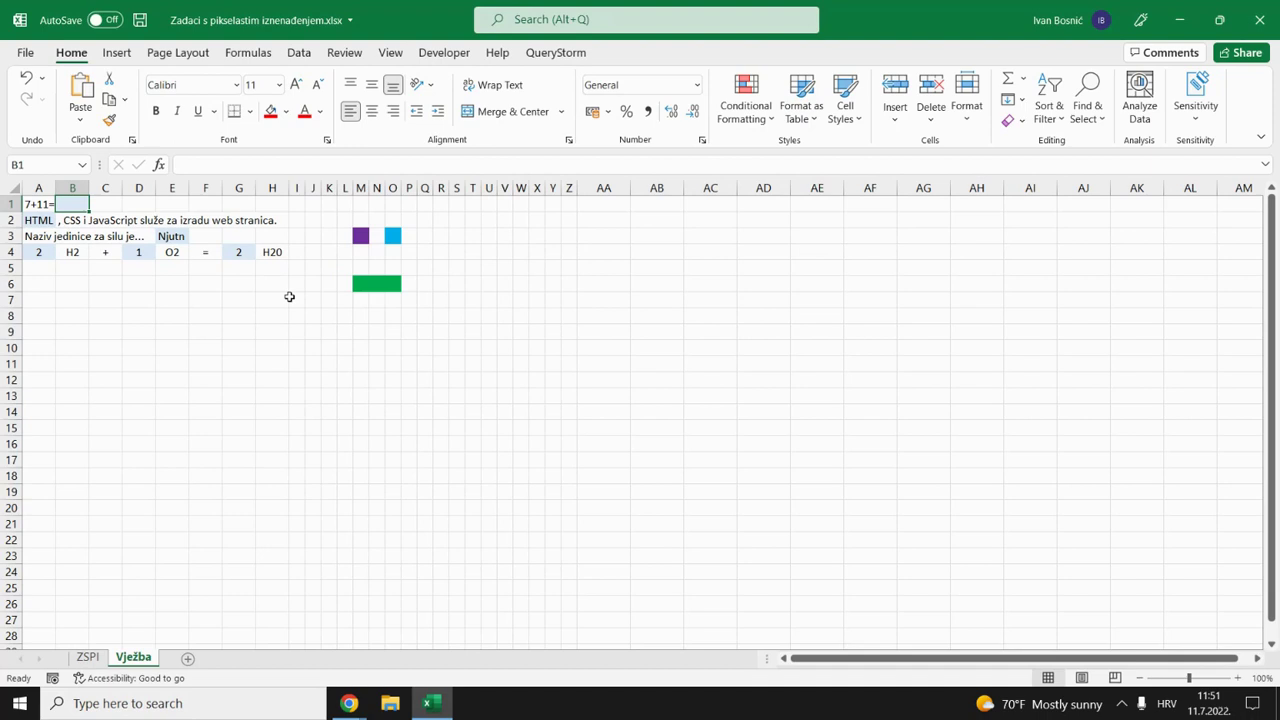
text(4)
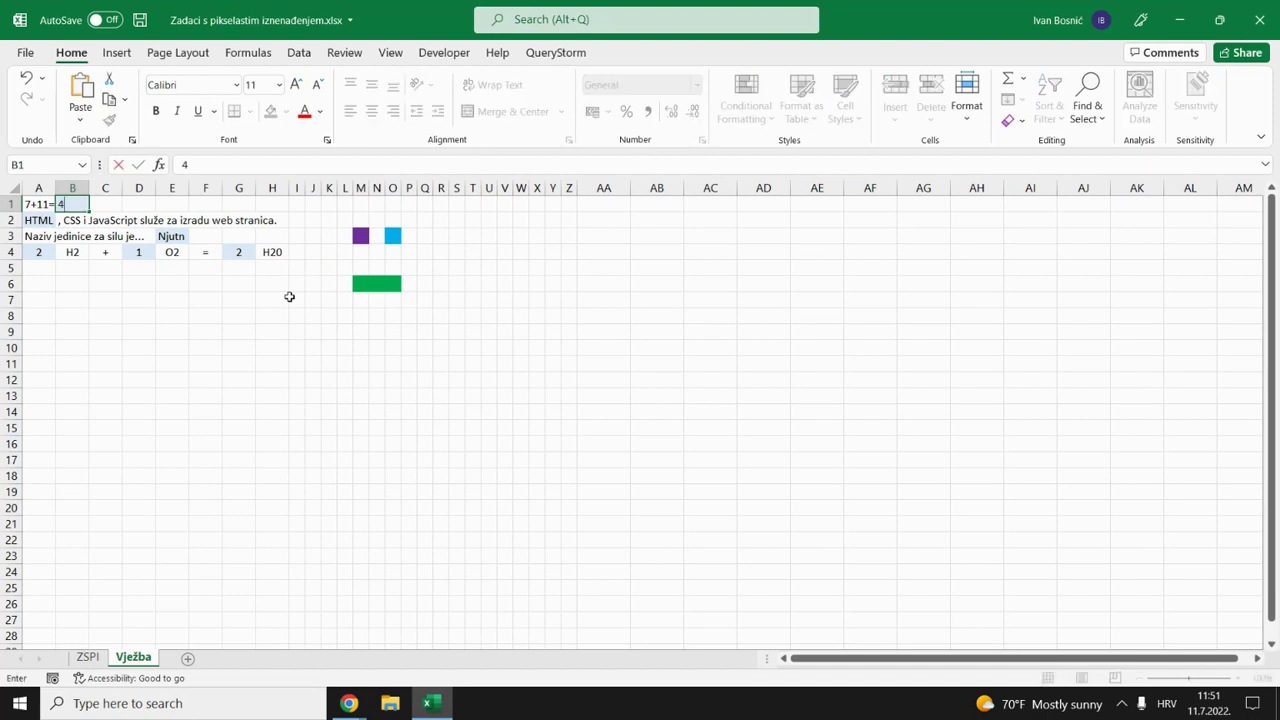
key(Return)
key(Up)
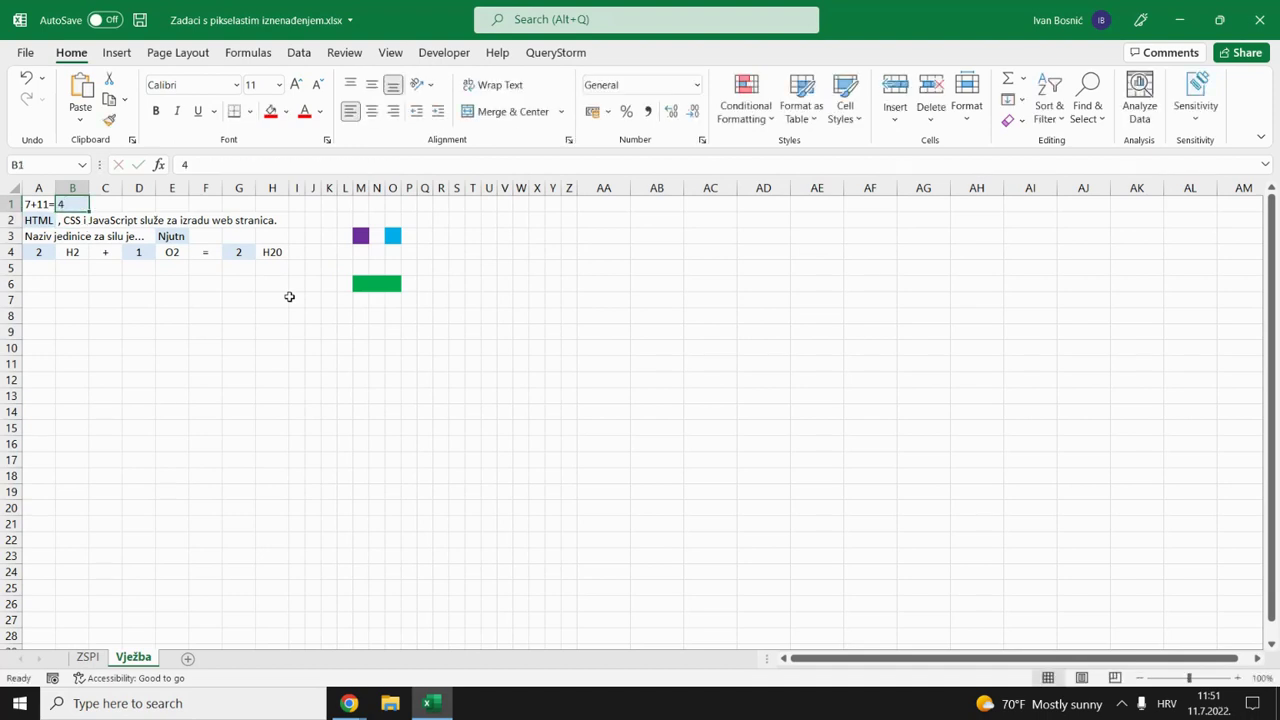
text(18)
key(Return)
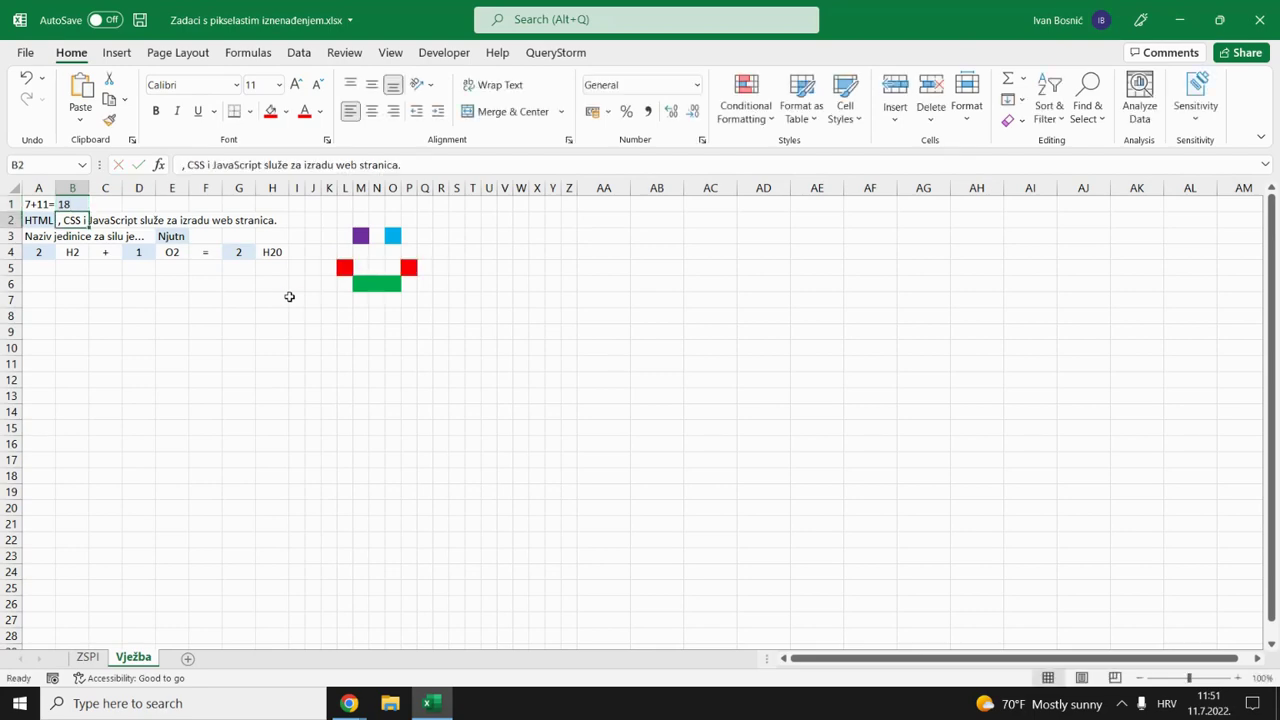
Clear the answer to the 7+11 question in B1 and move to the HTML answer in A2
key(Up)
key(Delete)
key(Down)
key(Left)
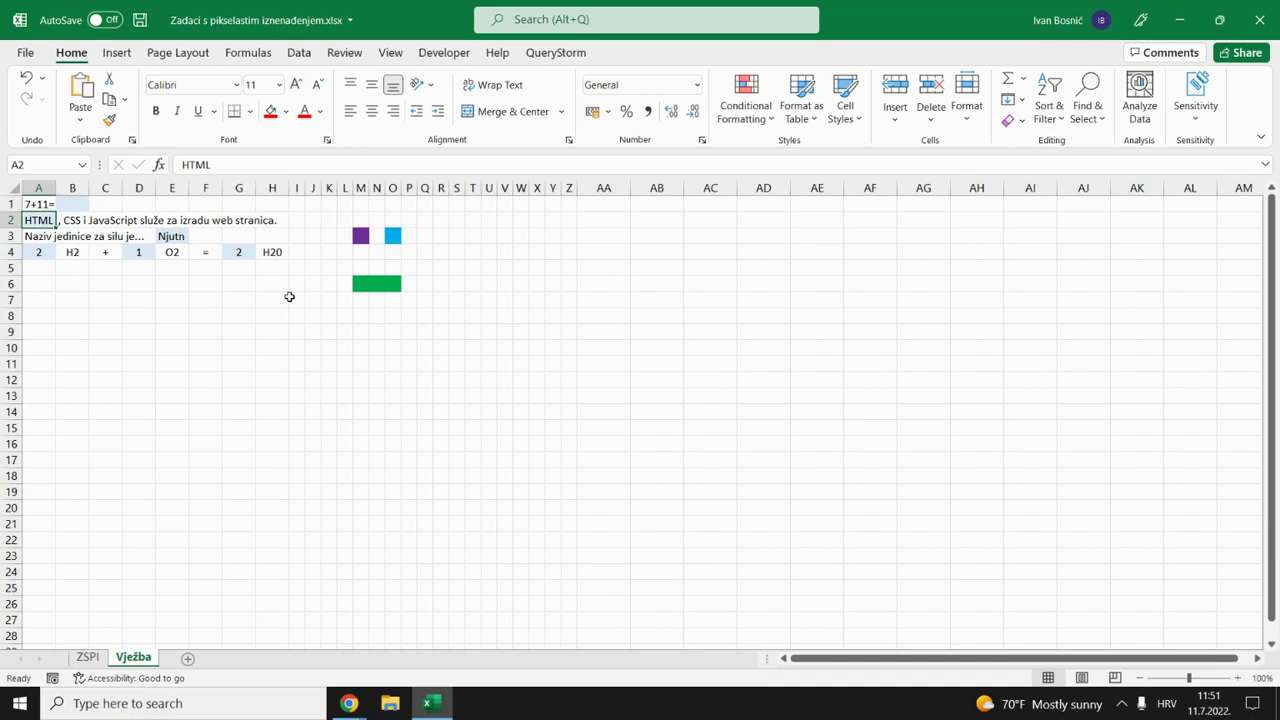
Create a formula-based conditional formatting rule for the middle green cell N6 with the formula =$A$2<>"HTML"
click(376, 284)
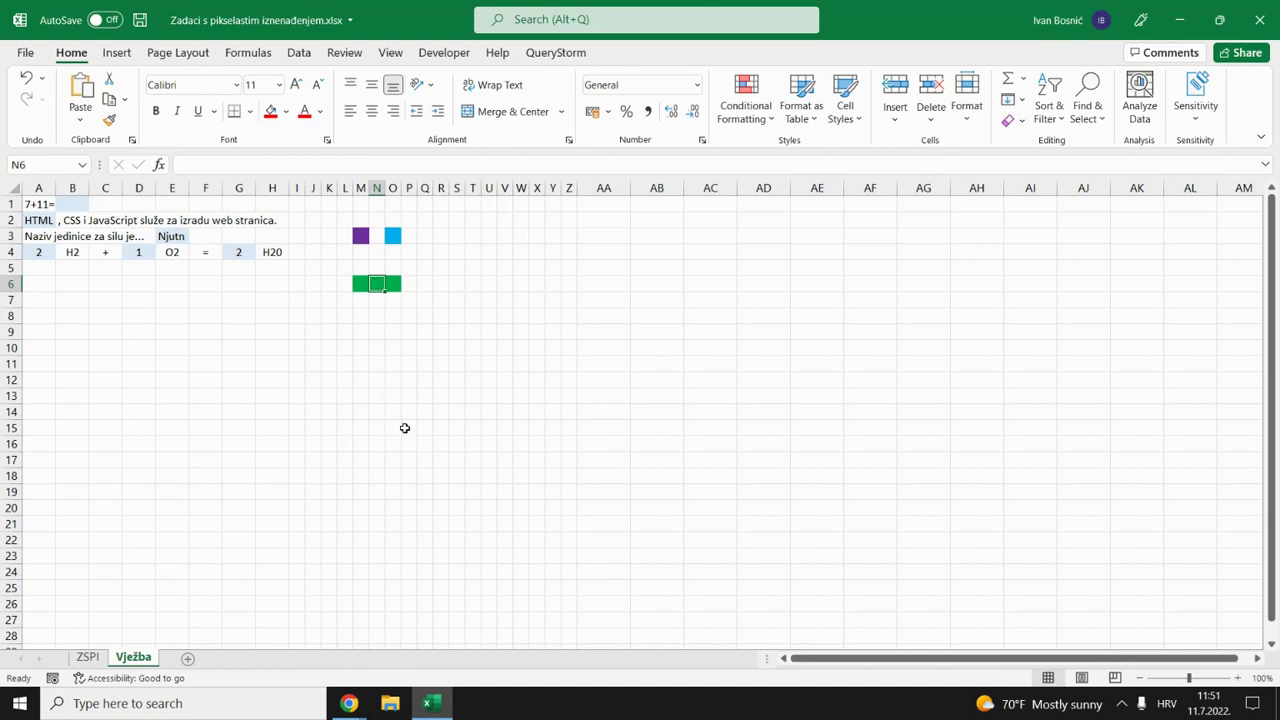
click(745, 118)
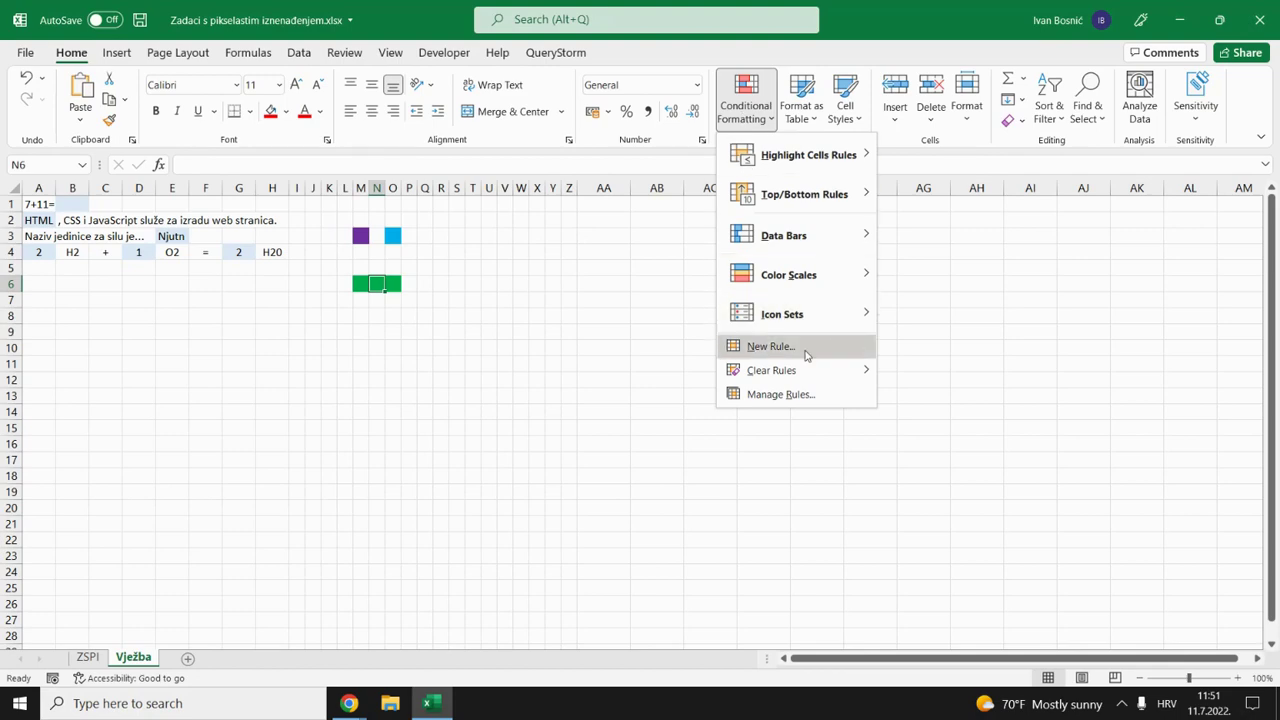
click(806, 347)
click(496, 137)
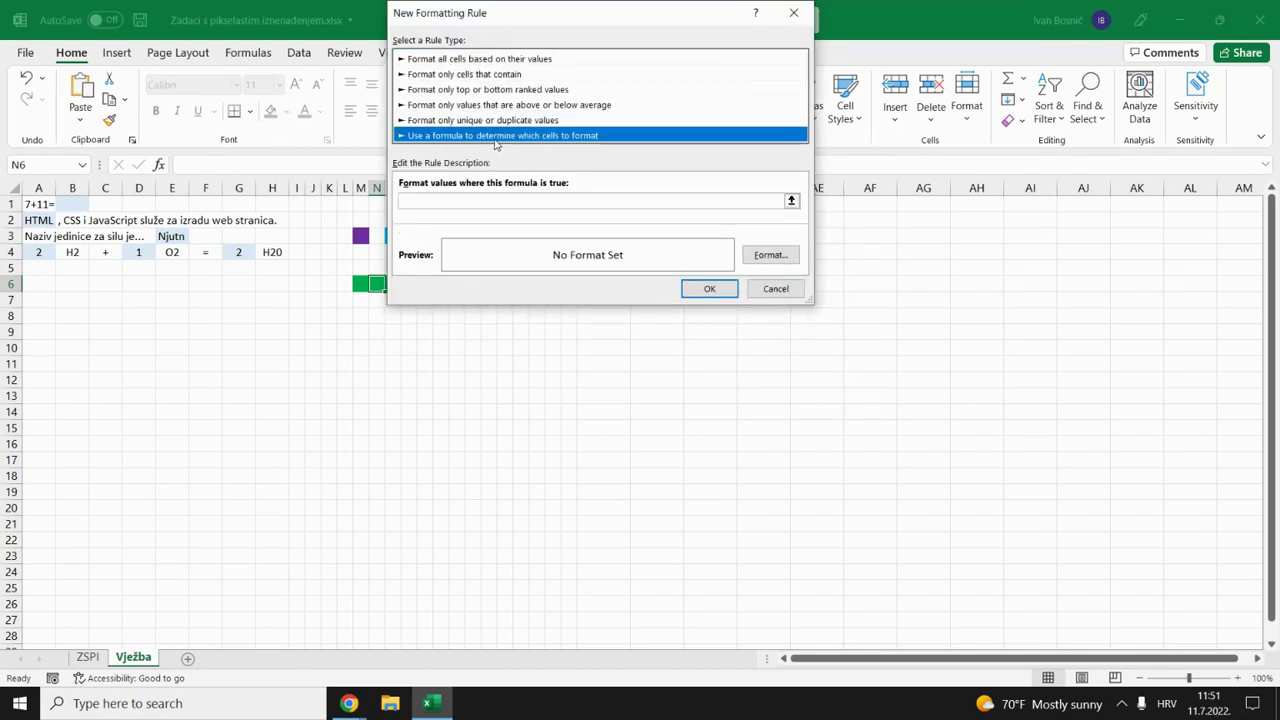
click(434, 203)
text(=)
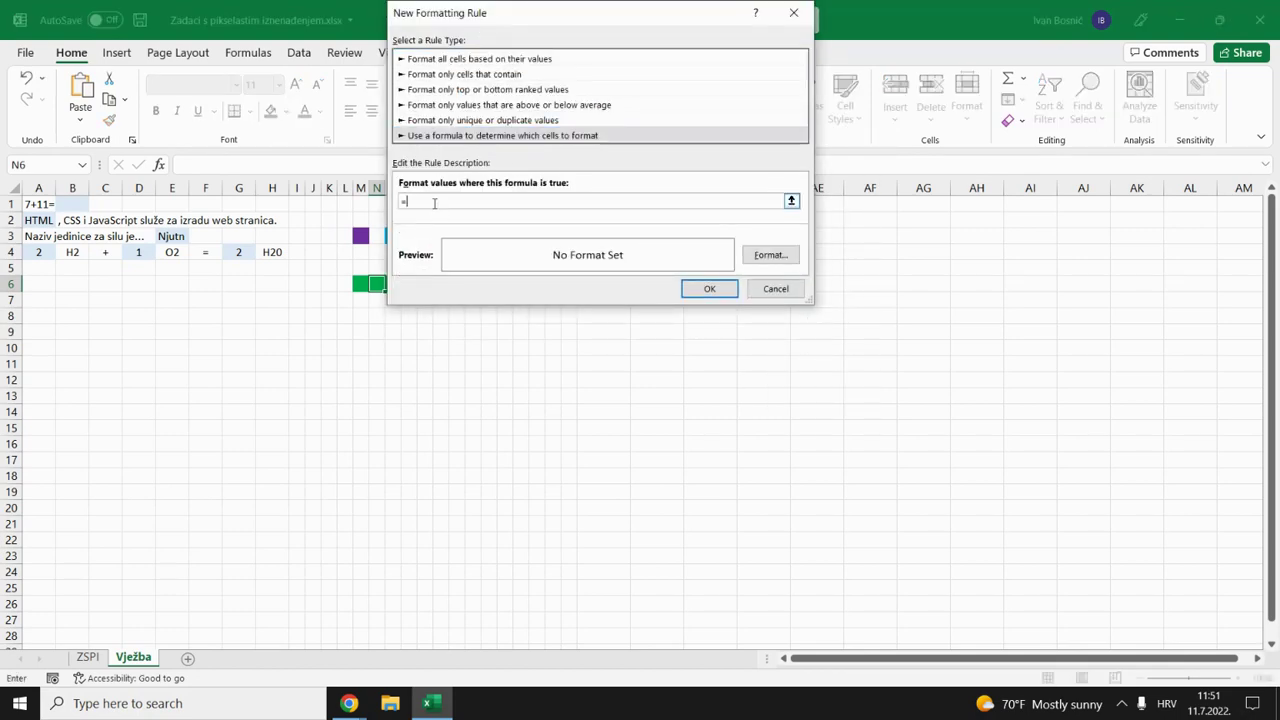
click(34, 219)
text(<>"HTML")
Set the N6 rule's format to a No Color fill and apply the rule
click(770, 255)
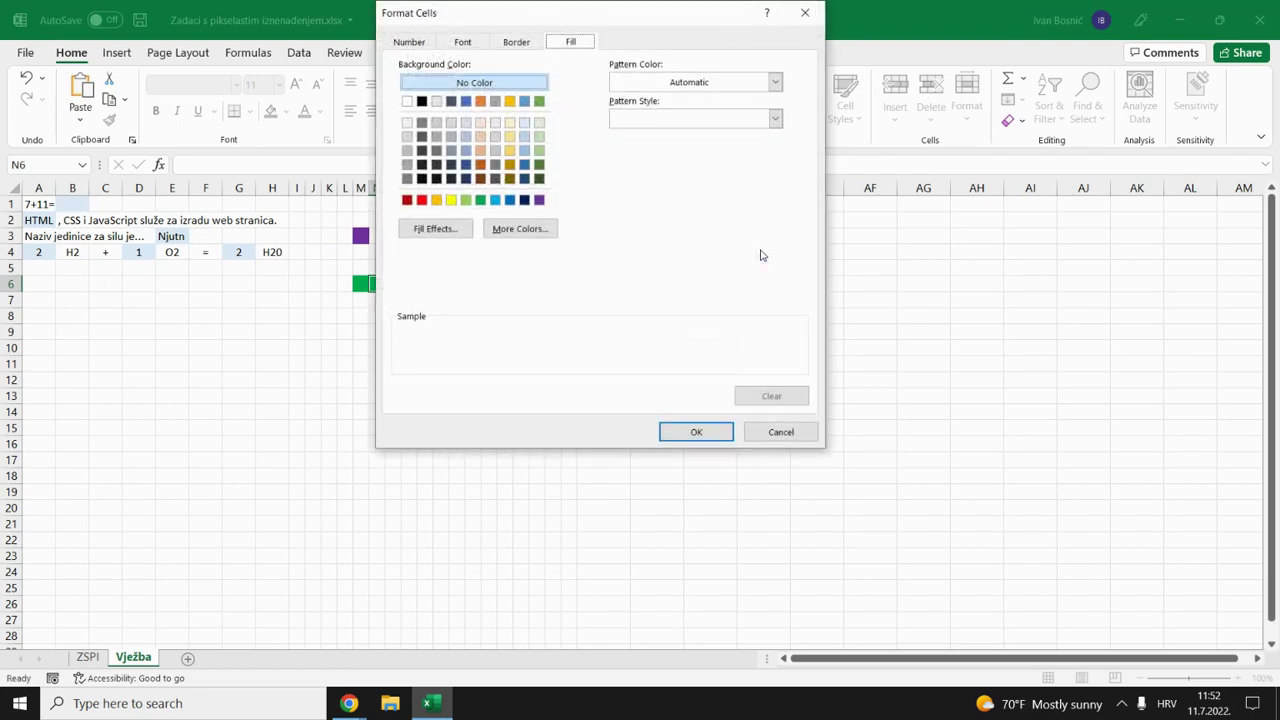
click(690, 434)
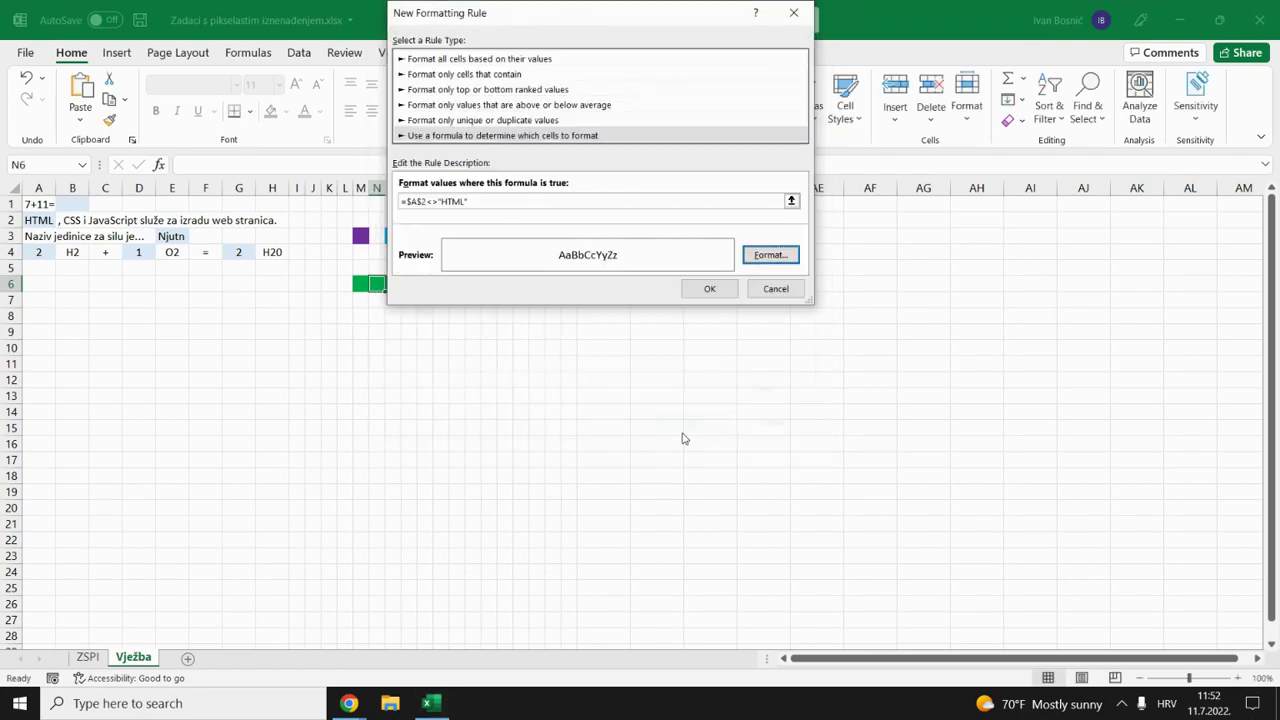
click(703, 289)
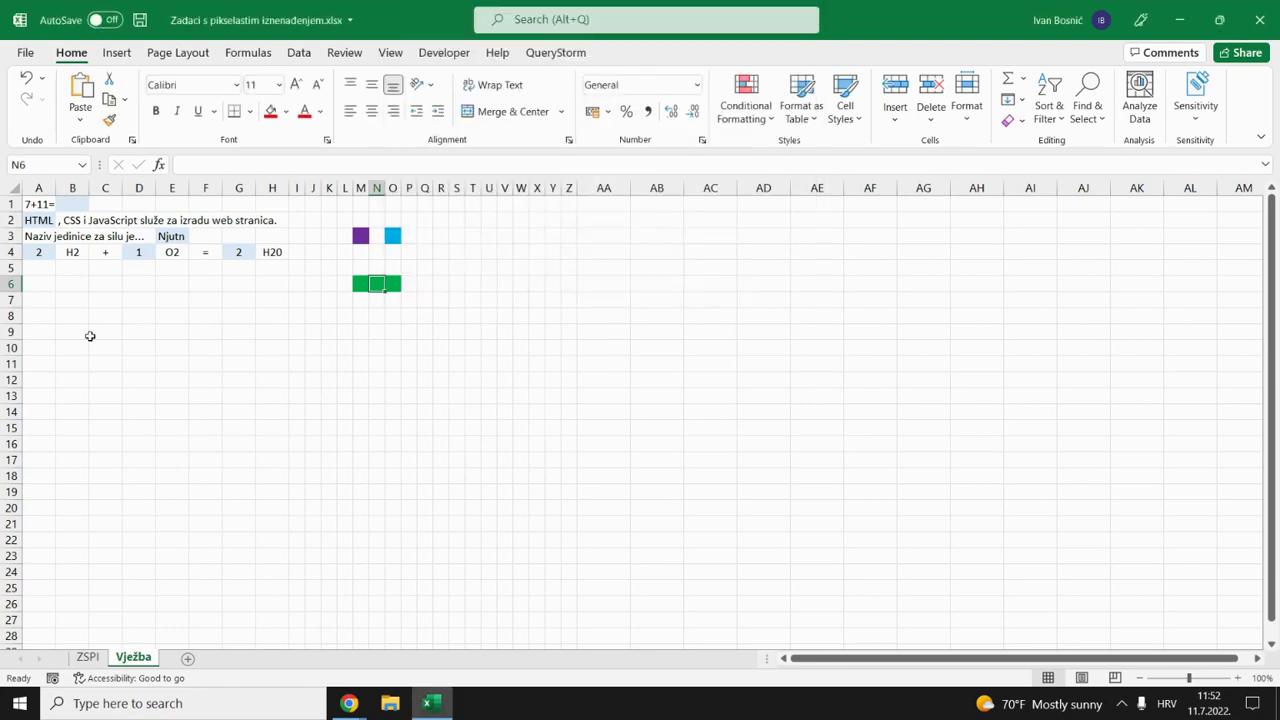
Test the N6 rule by clearing A2, entering the wrong answer X, and entering Html
click(35, 221)
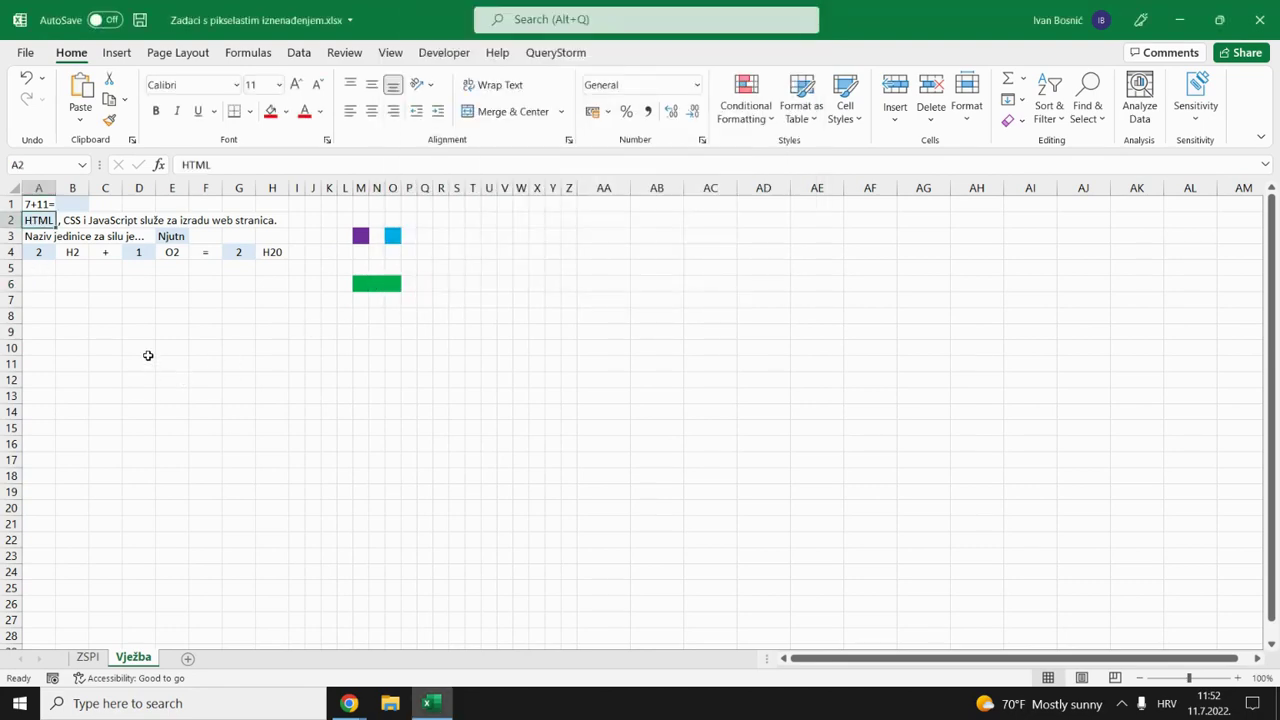
key(Delete)
key(Return)
key(Up)
text(X)
key(Tab)
key(shift+Tab)
text(Html)
key(Return)
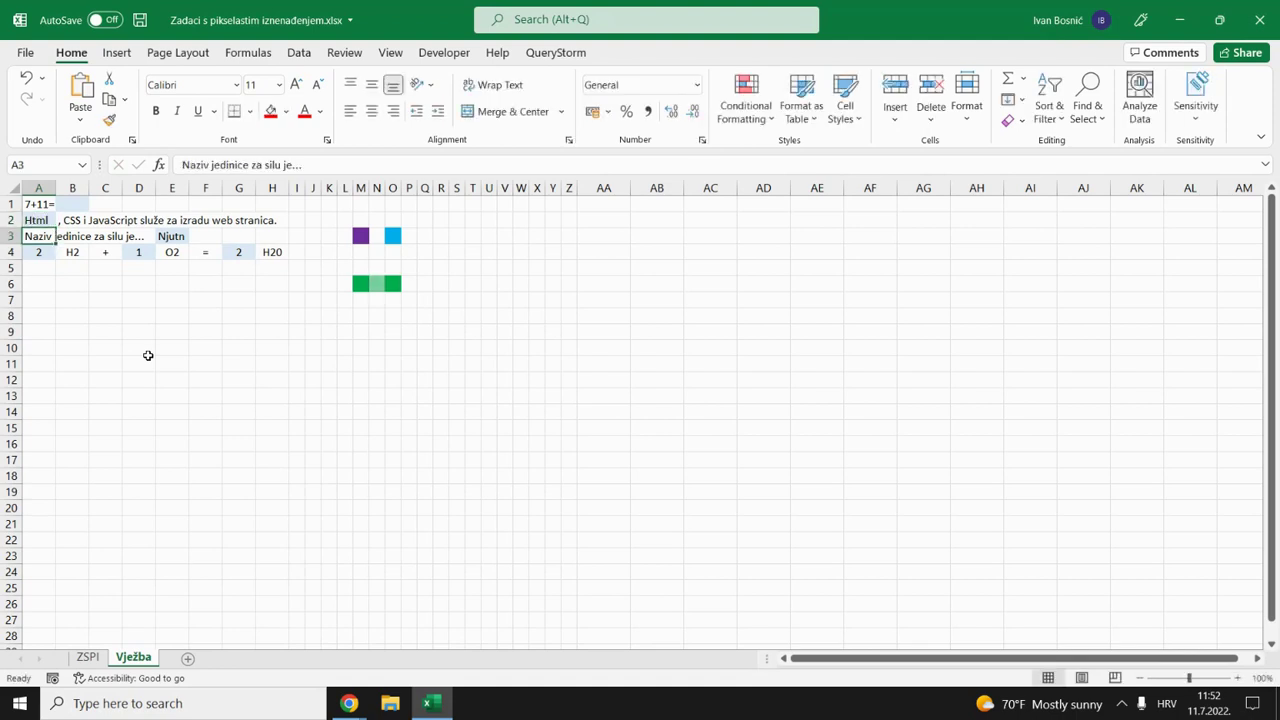
Clear the answer in A2 and move to the unit-of-force answer in E3
key(Up)
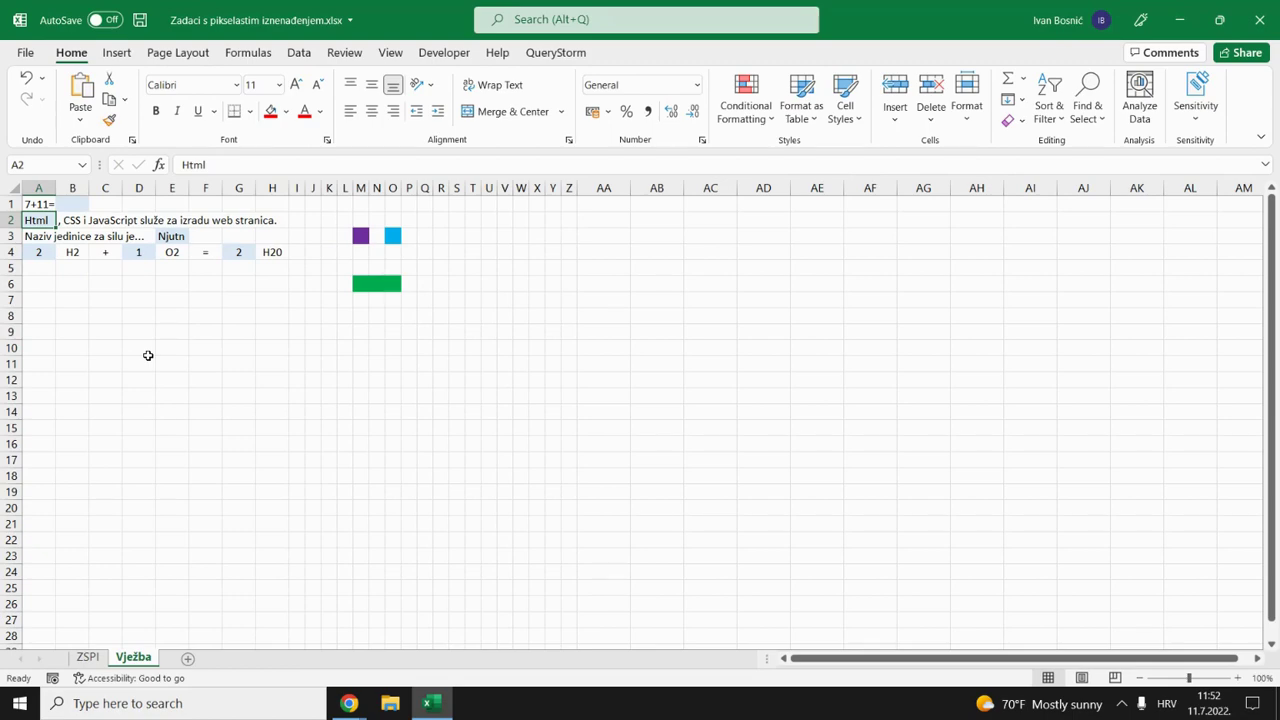
key(Delete)
key(Down)
key(Right)
key(Right)
key(Right)
key(Right)
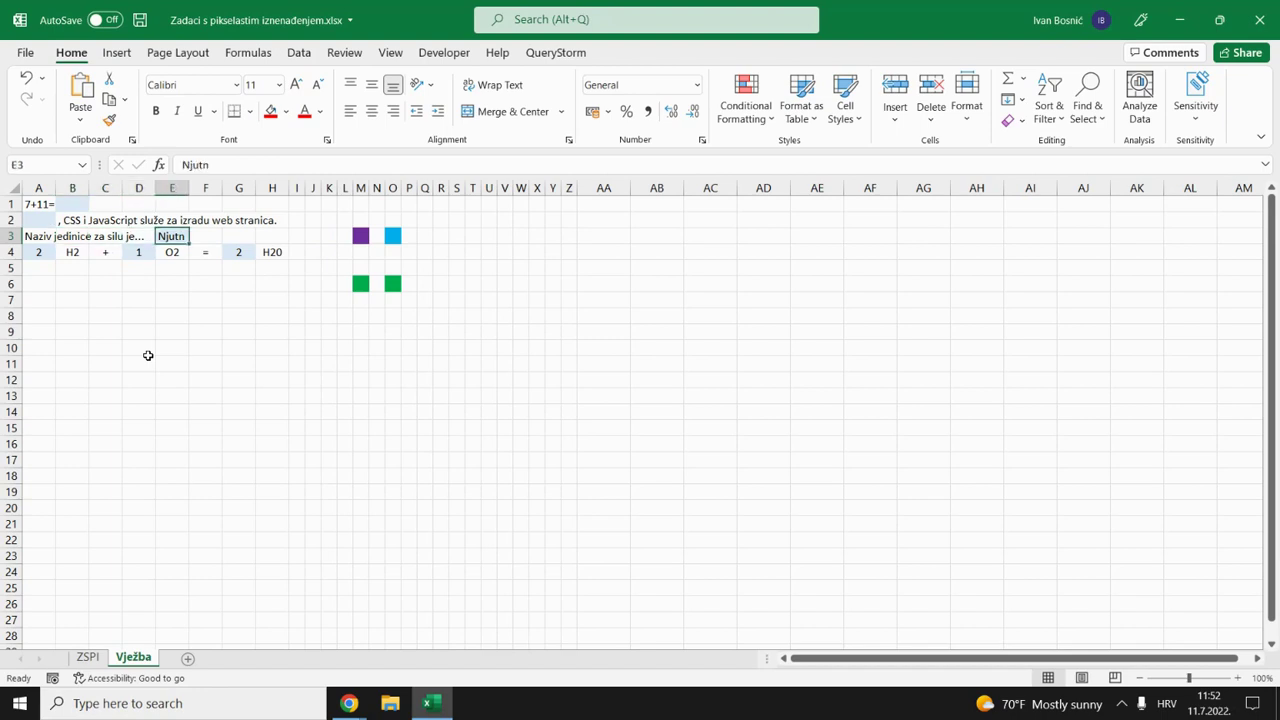
Write the alternative spelling Newton in F3 and delete it again
key(Right)
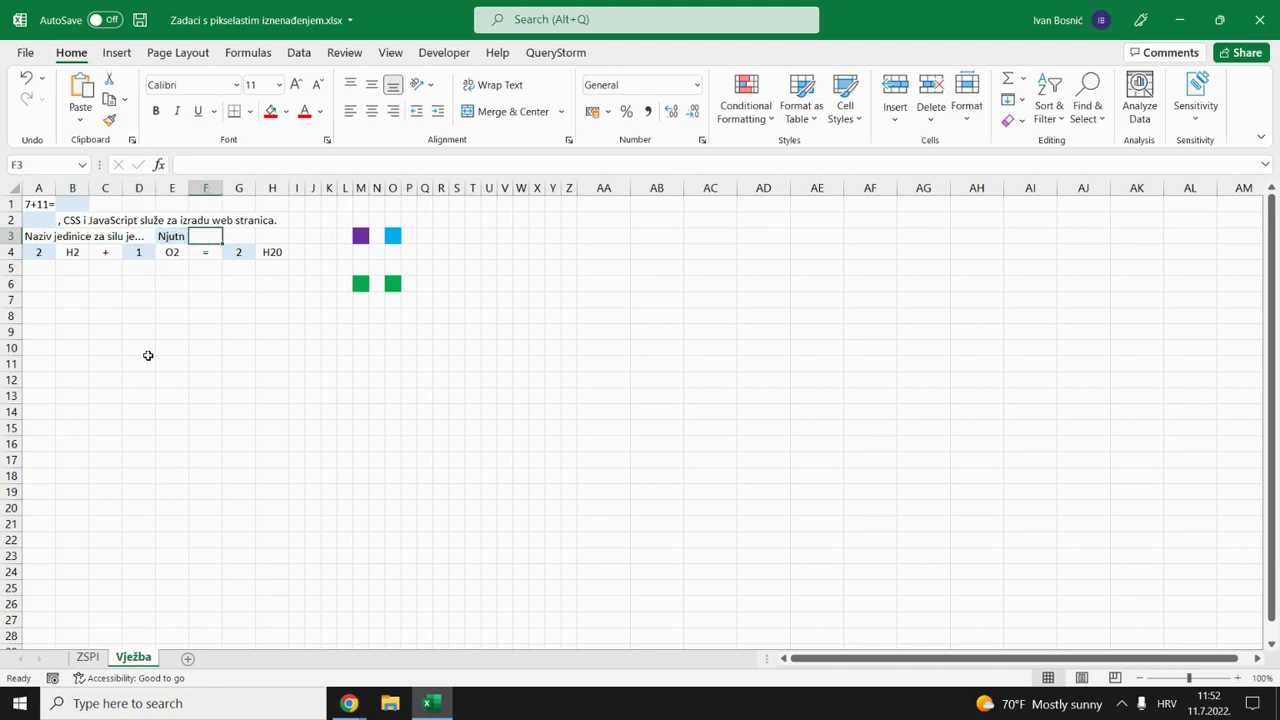
text(Newton)
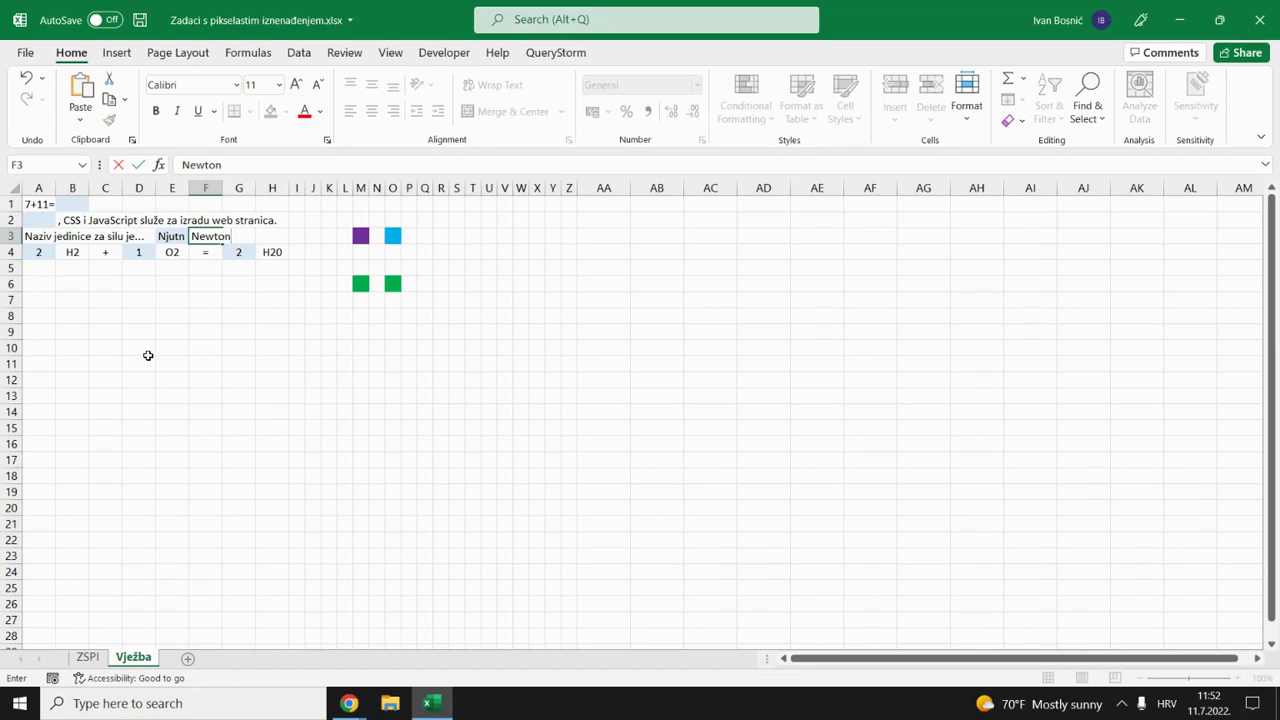
key(Return)
key(Up)
key(Delete)
key(Left)
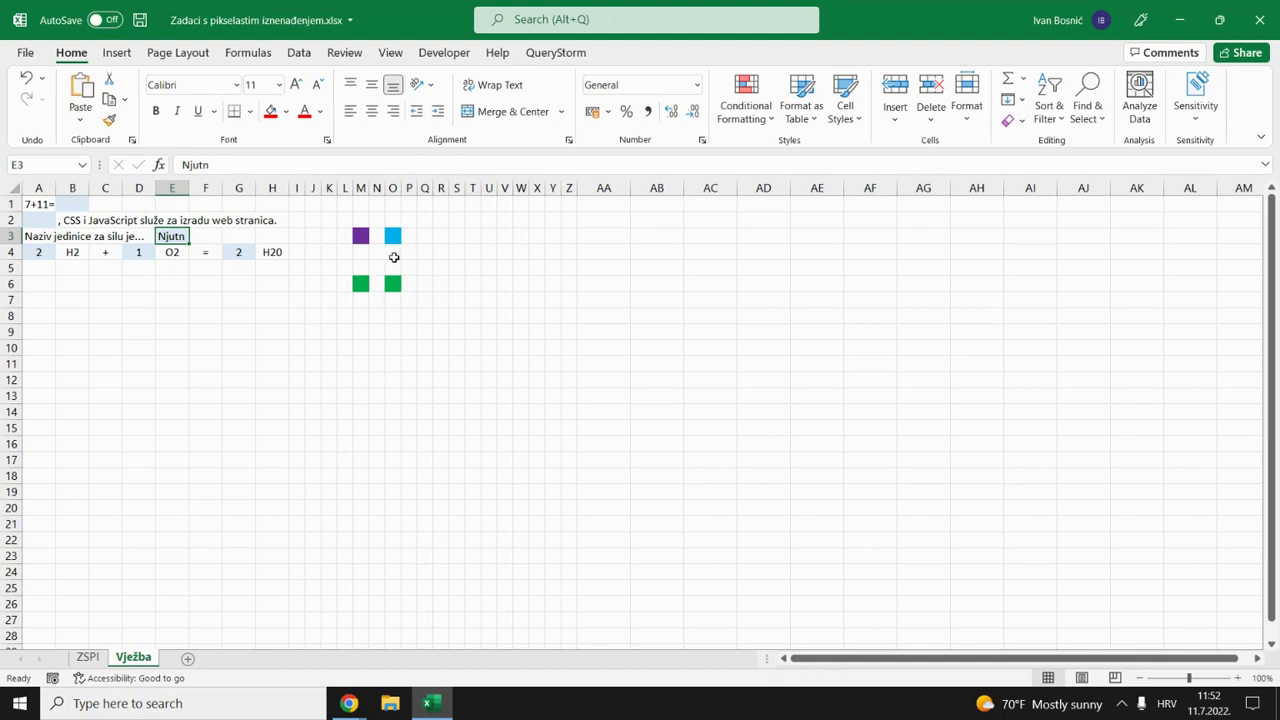
Create a formula-based conditional formatting rule for the eye cells M3 and O3 with the formula =AND($E$3<>"Njutn";$E$3<>"Newton")
click(361, 236)
click(396, 236)
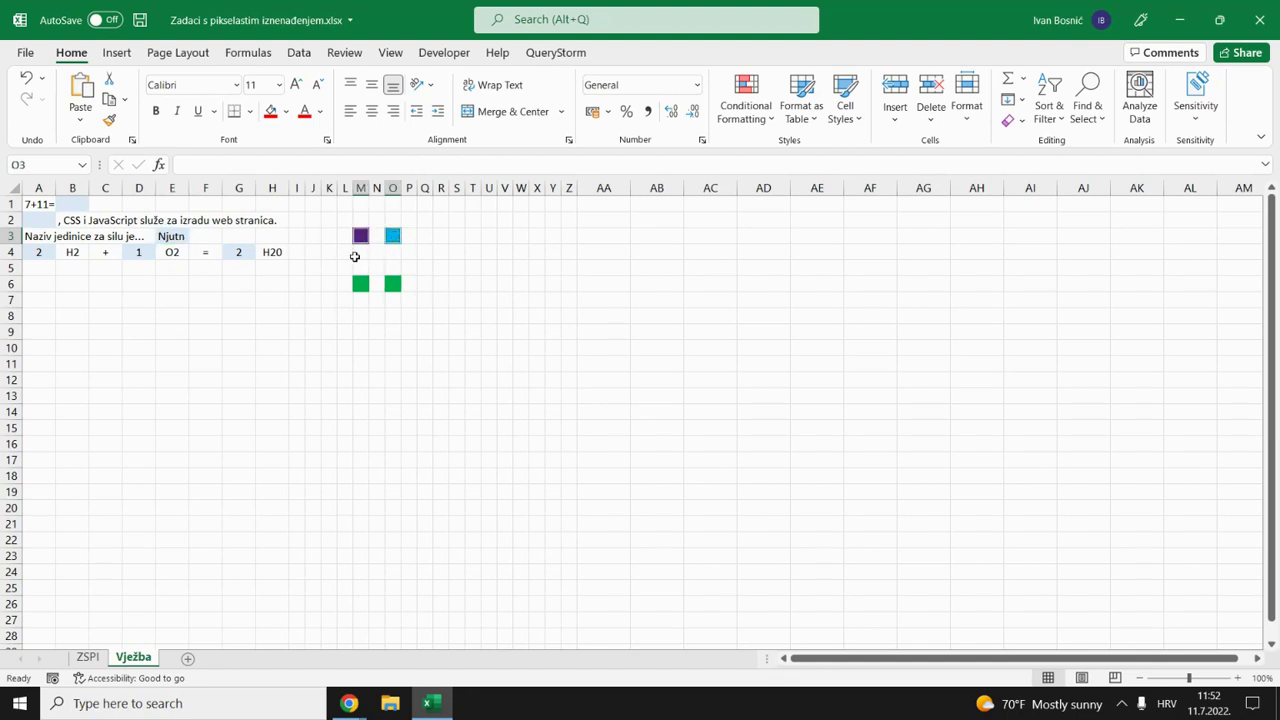
click(750, 122)
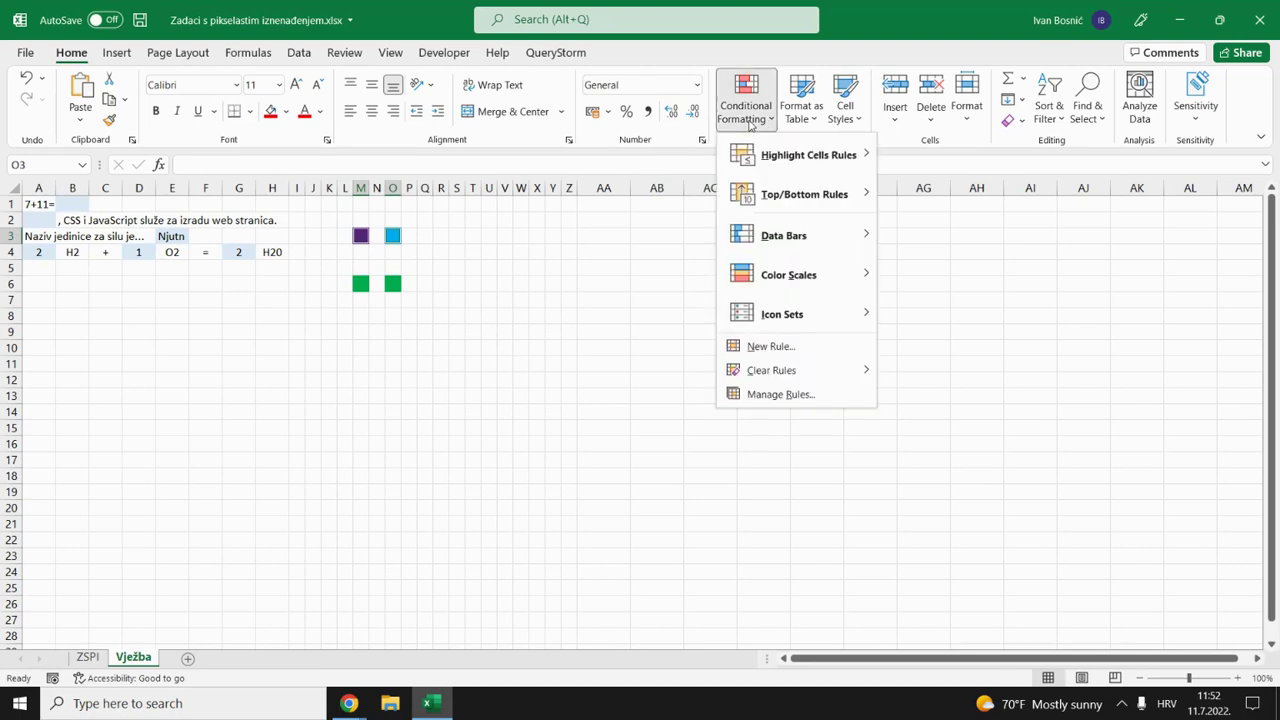
click(760, 348)
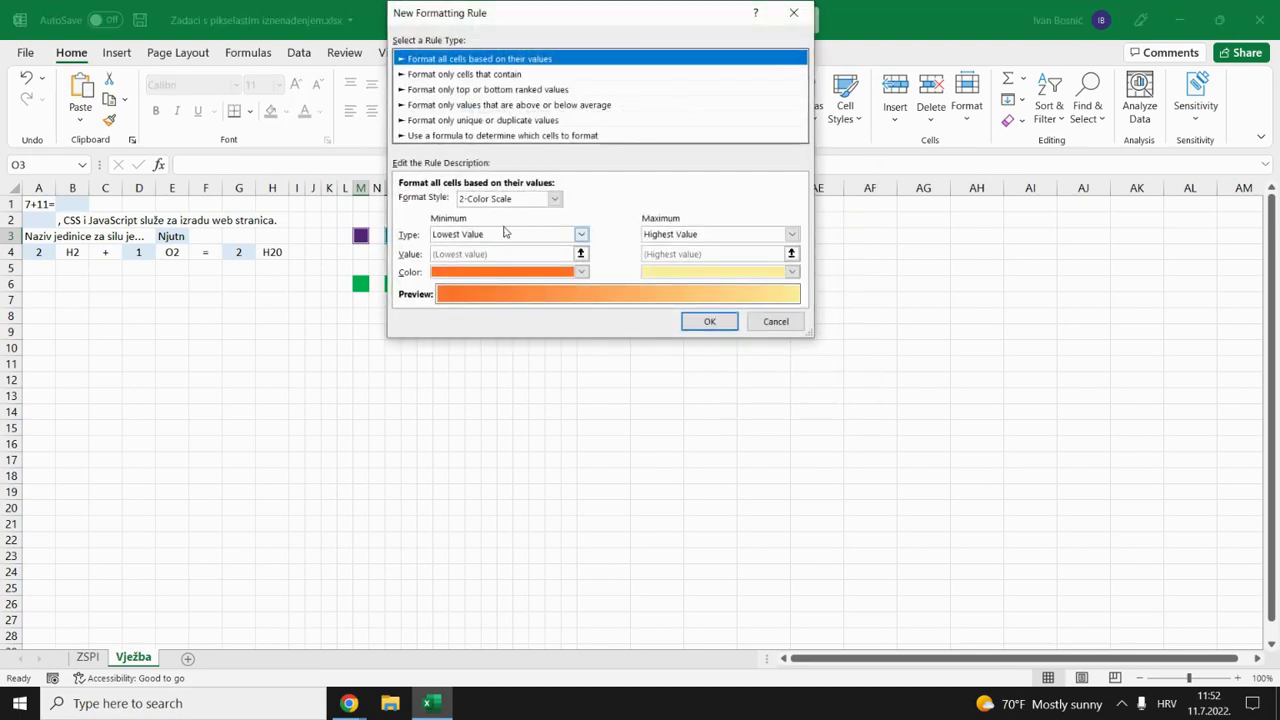
click(440, 136)
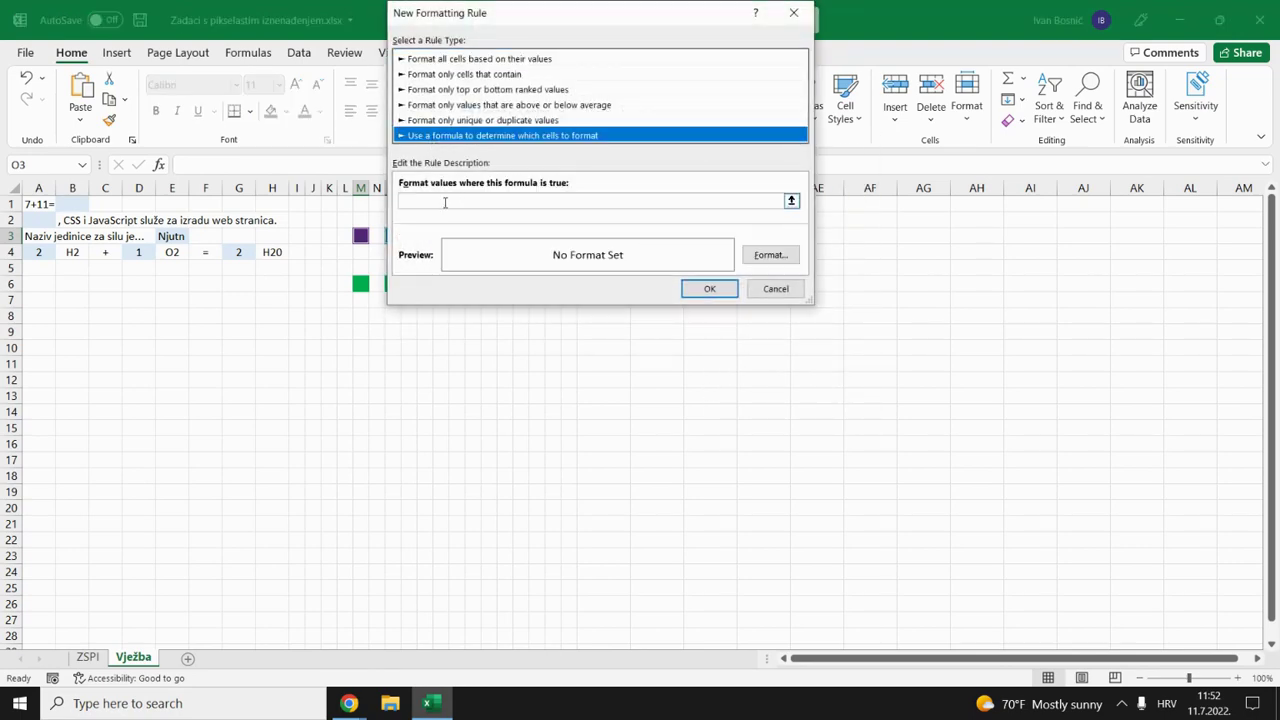
click(445, 202)
text(=)
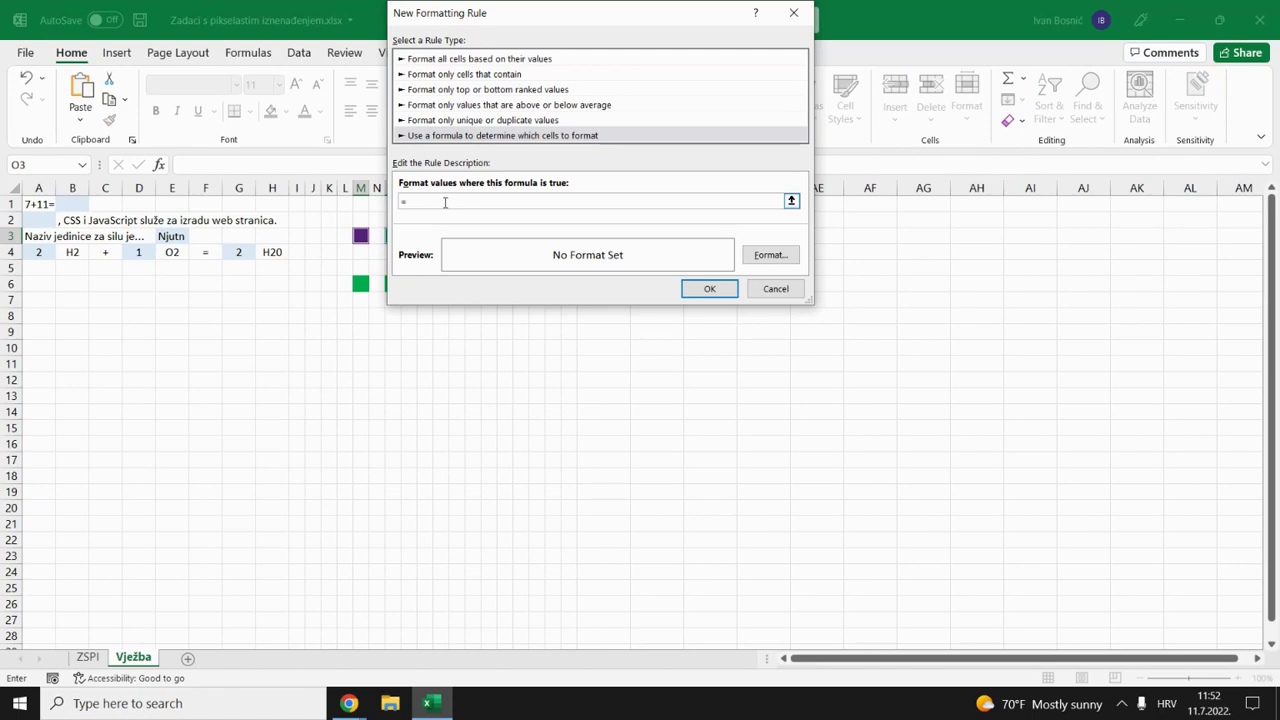
text(AND()
click(171, 237)
text(<>"Njutn";)
click(170, 236)
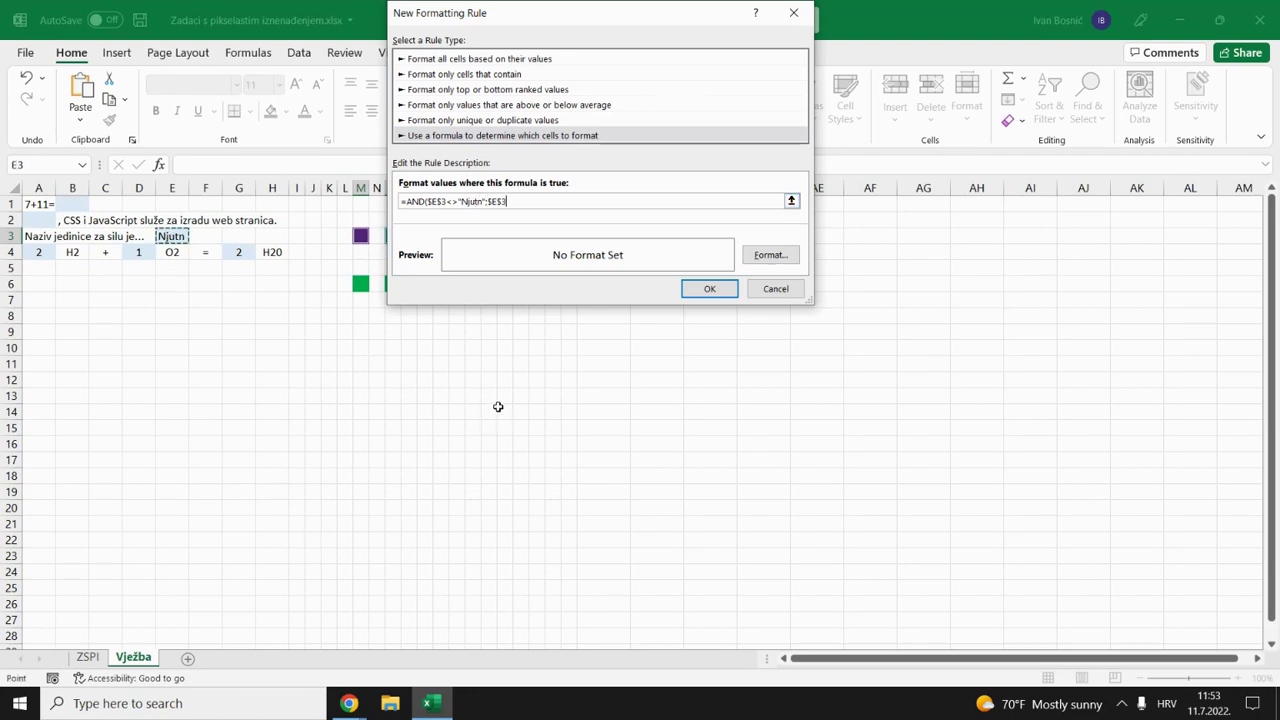
text(<>"Newton"))
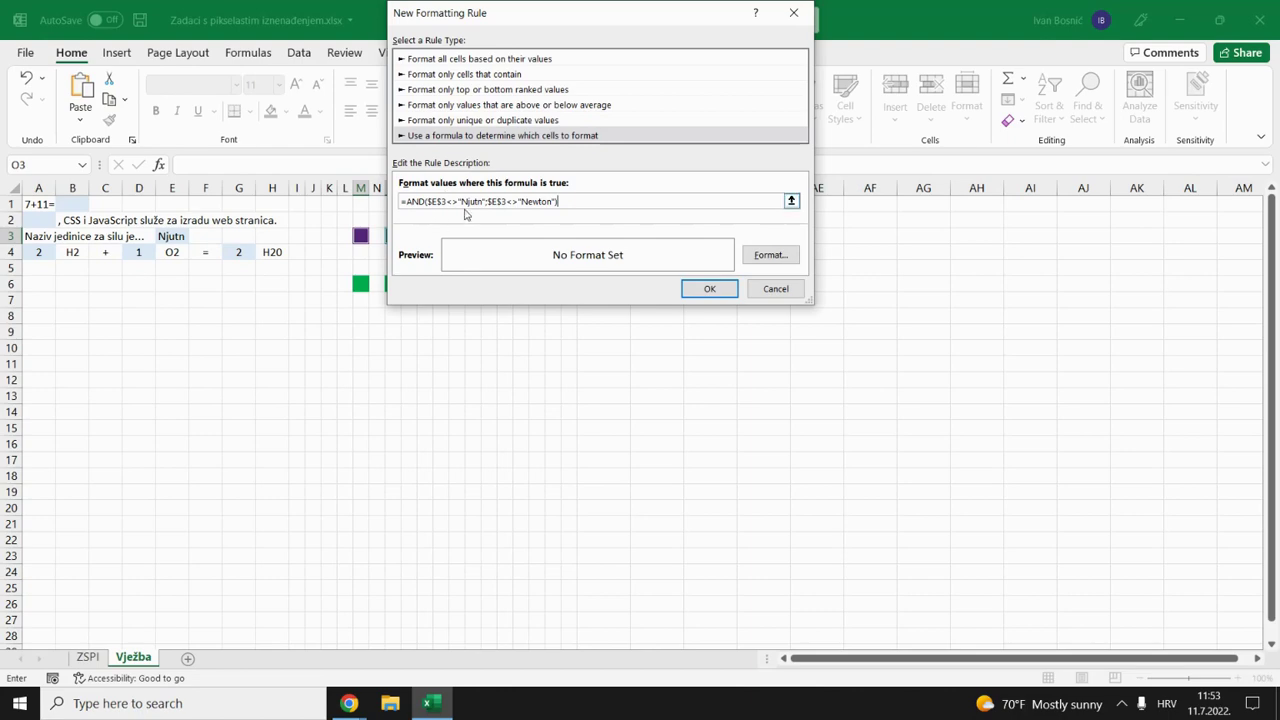
Set the eye cells' rule format to a No Color fill and apply the rule
click(760, 256)
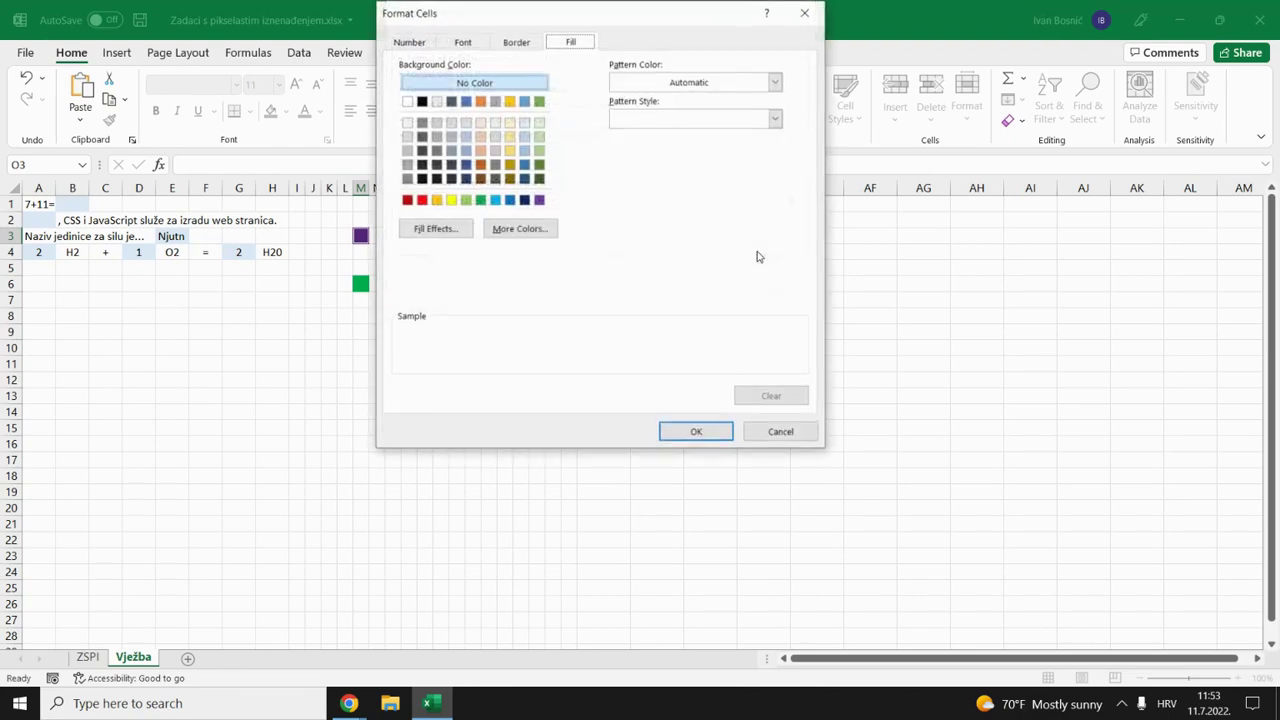
click(678, 438)
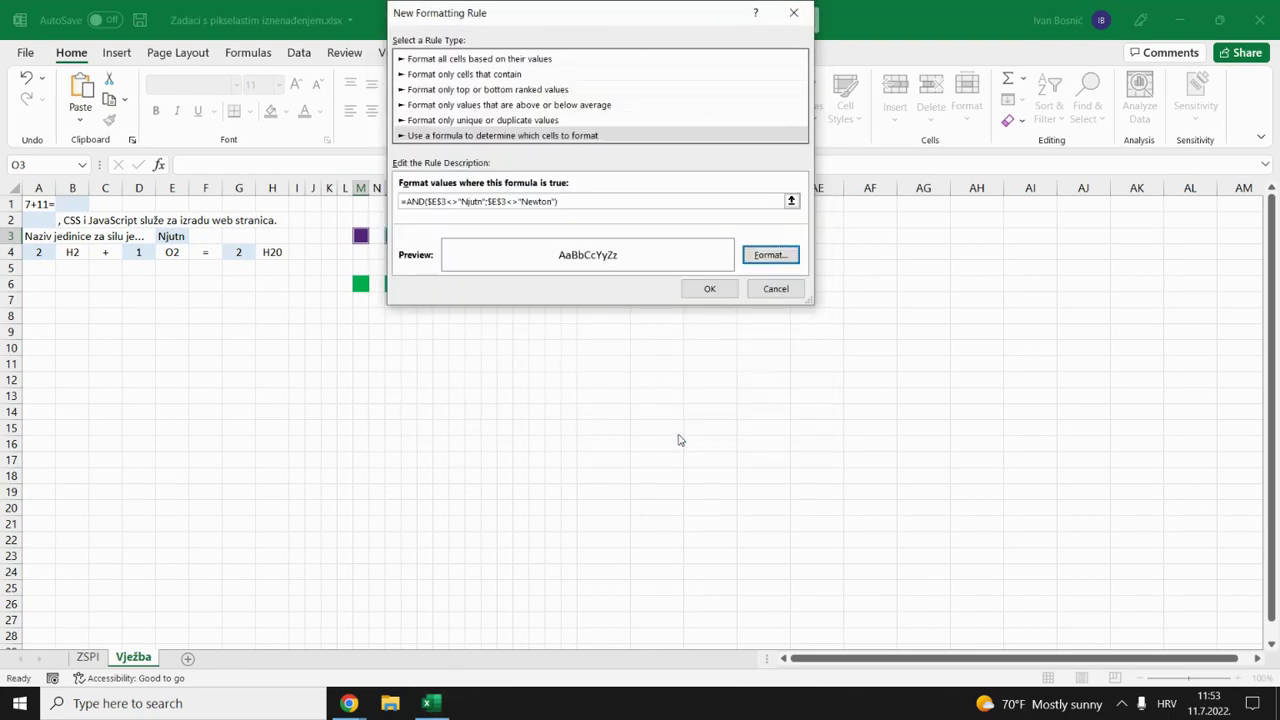
click(709, 289)
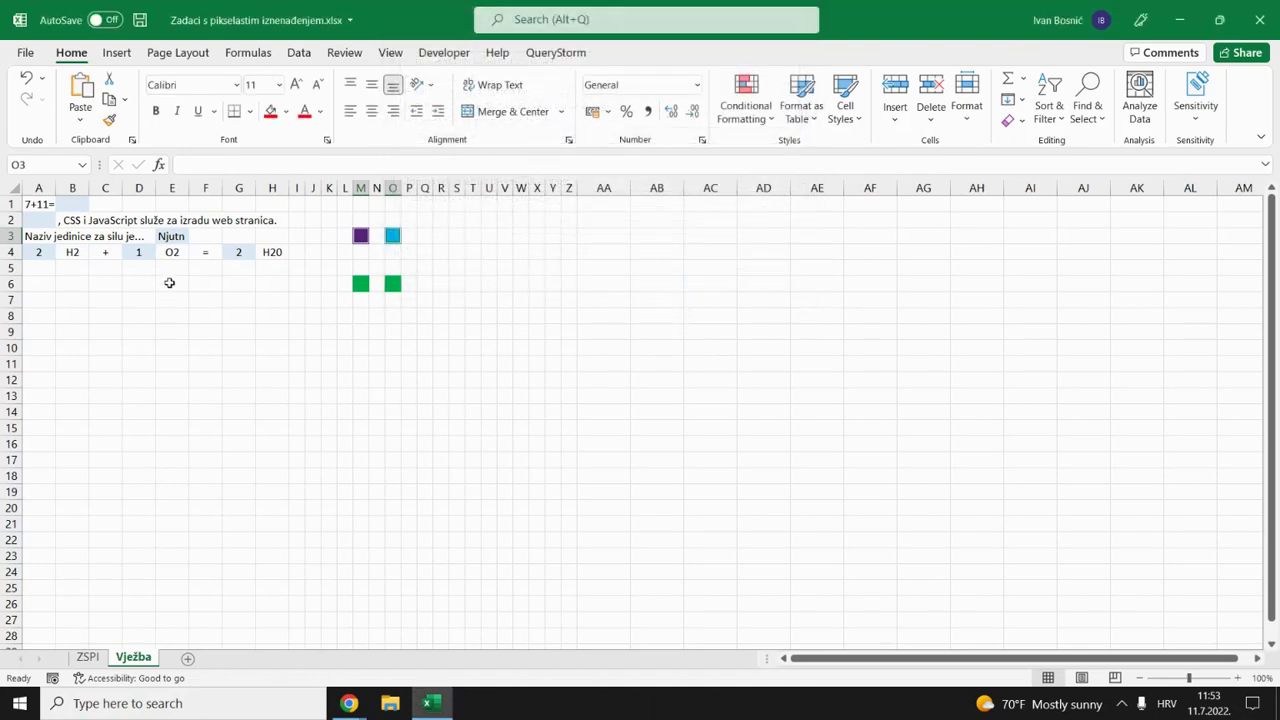
Test the eye cells' rule by entering Newton and the wrong answer X in E3
click(172, 238)
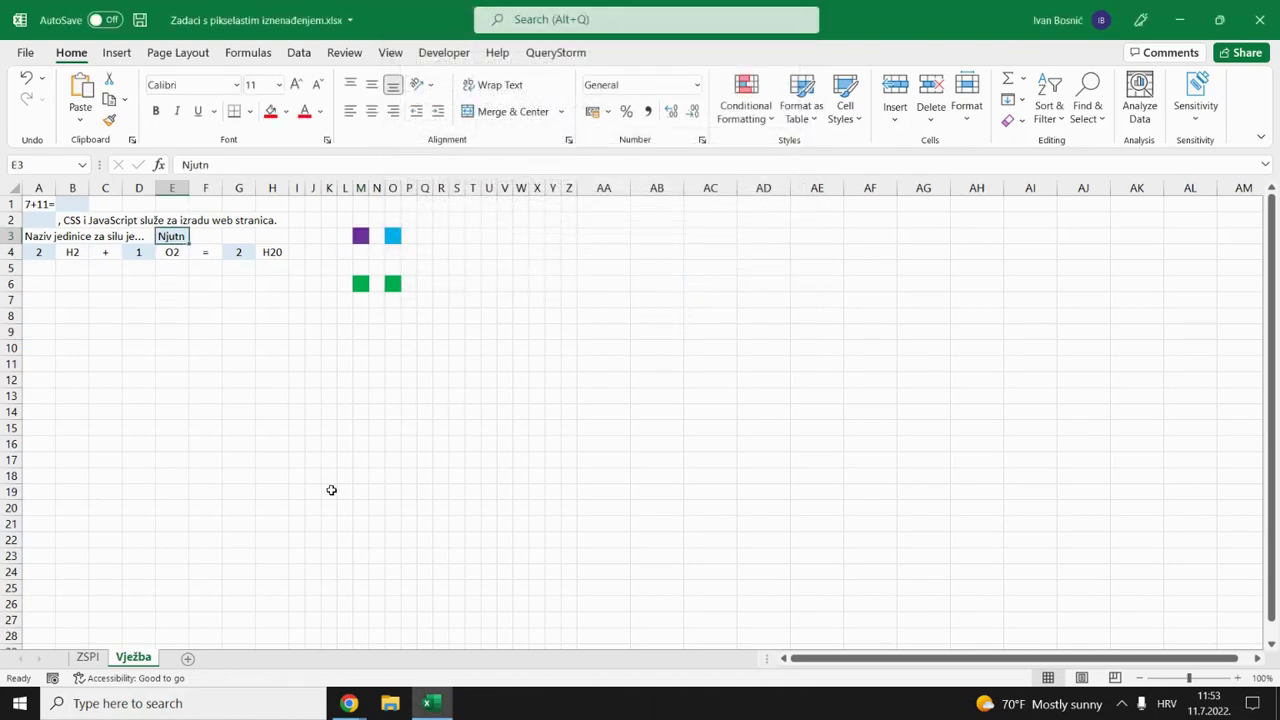
text(Newton)
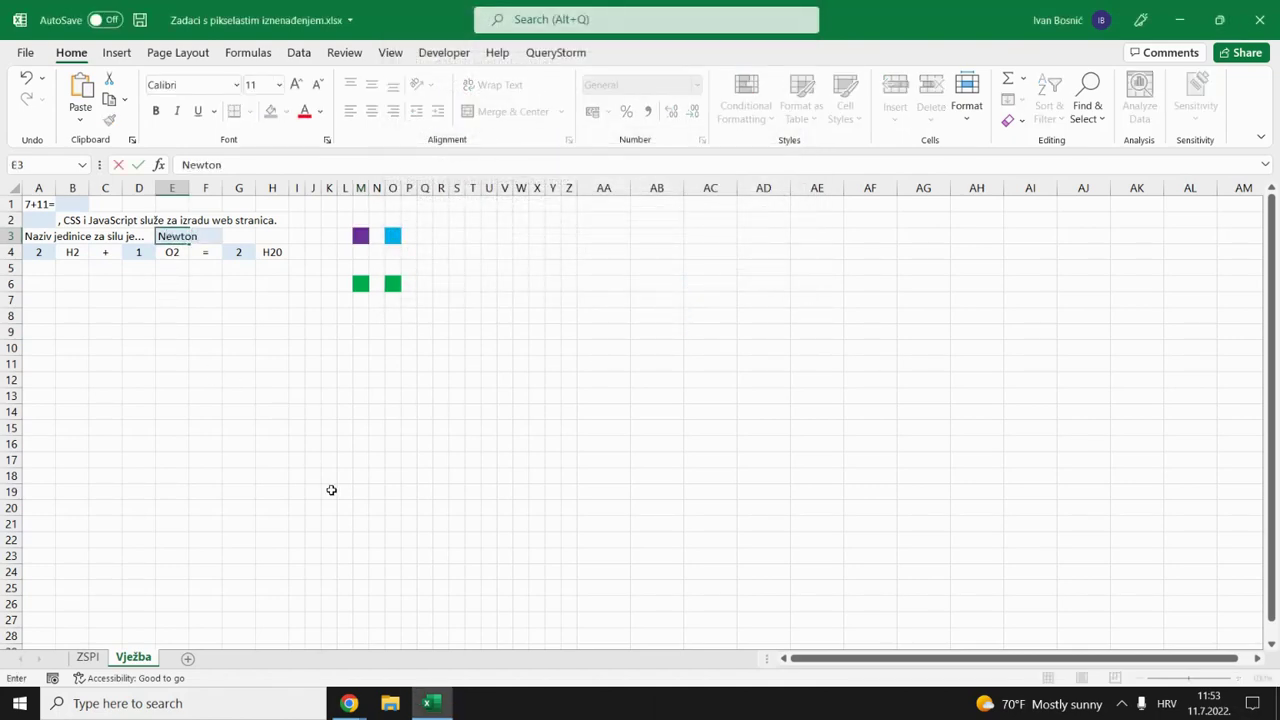
key(Return)
key(Up)
text(X)
key(Return)
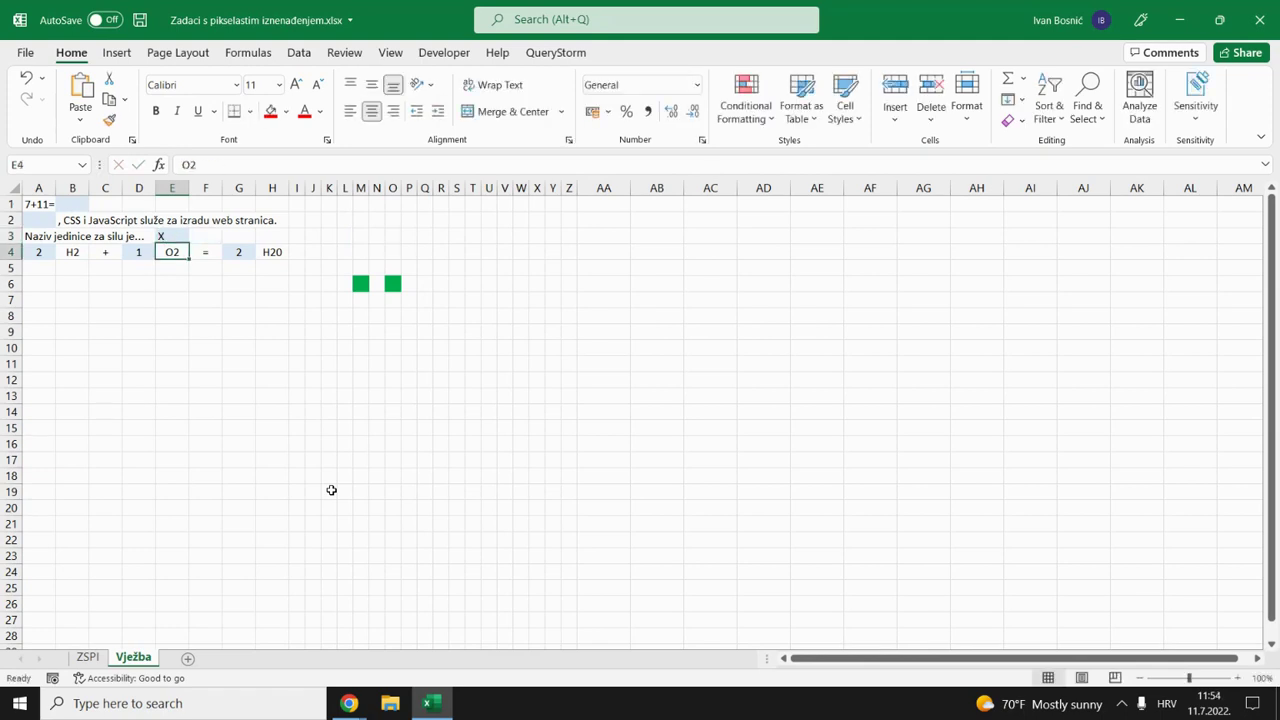
Clear the answer in E3 and move to the first coefficient of the chemical equation in A4
key(Up)
key(Delete)
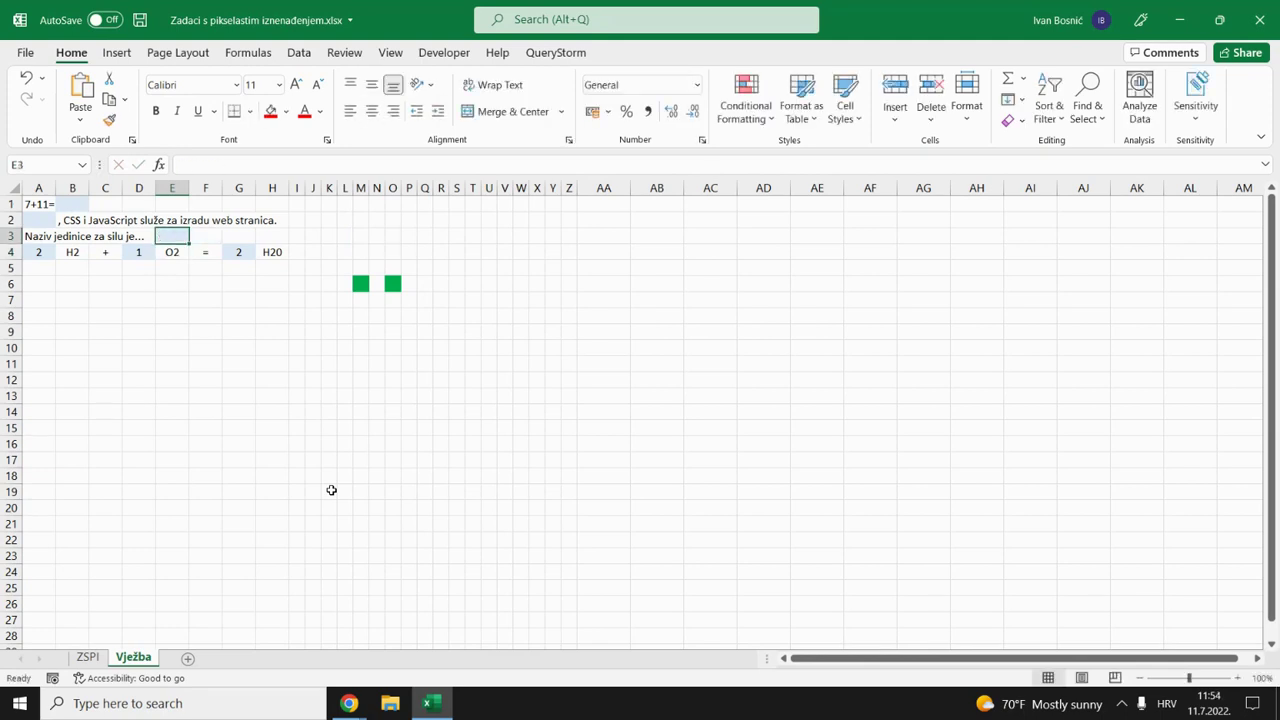
key(Down)
key(Left)
key(Left)
key(Left)
key(Left)
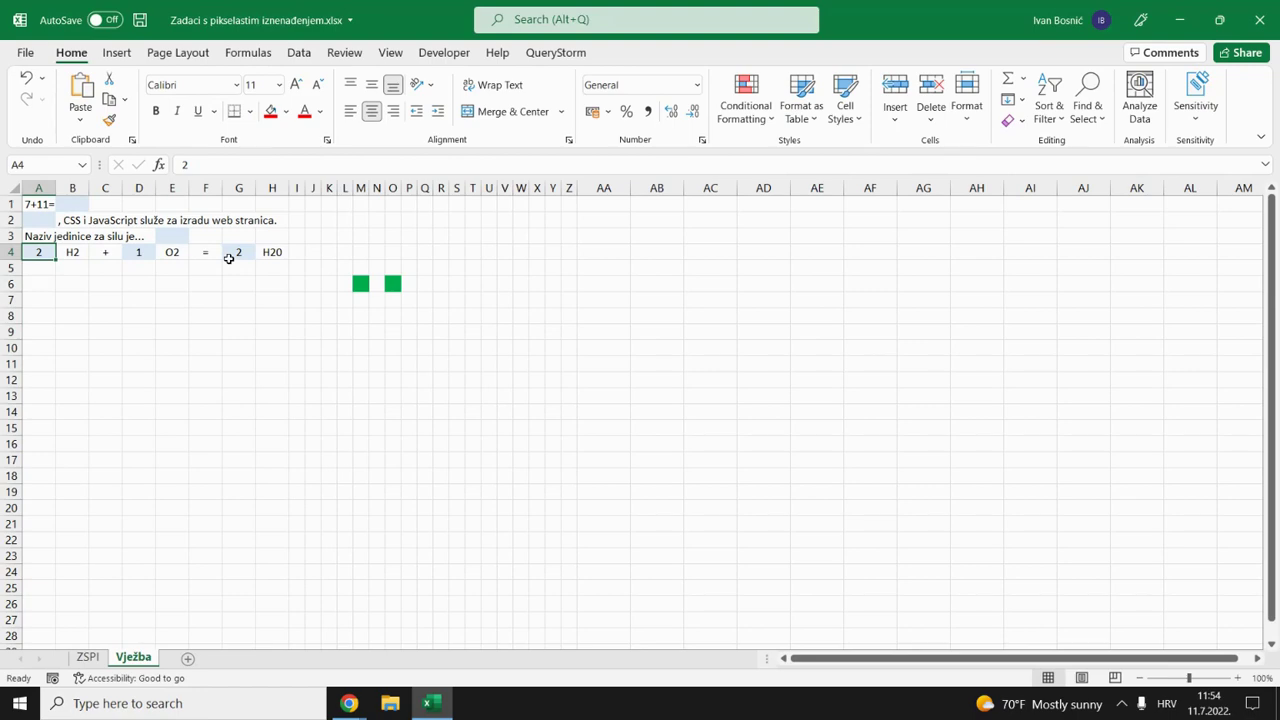
Create a formula-based conditional formatting rule for cells M6 and O6 with the formula =OR($A$4<>2;$D$4<>1;$G$4<>2)
click(360, 284)
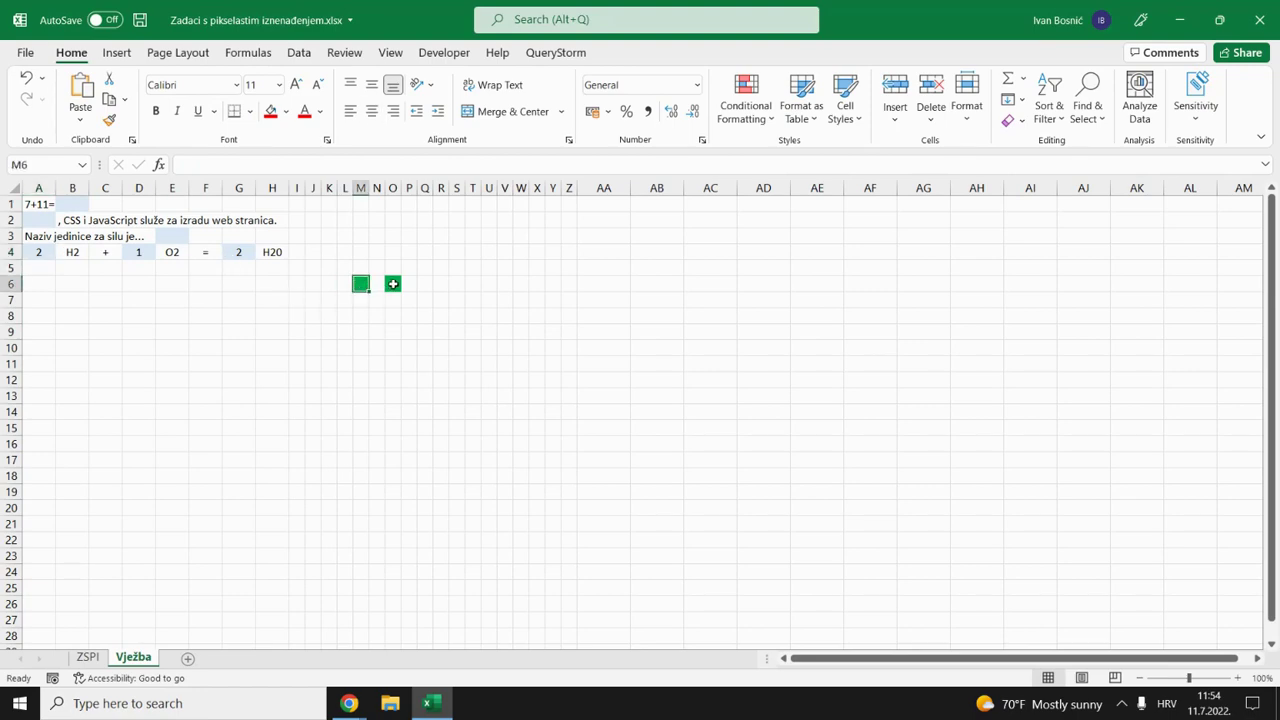
click(392, 284)
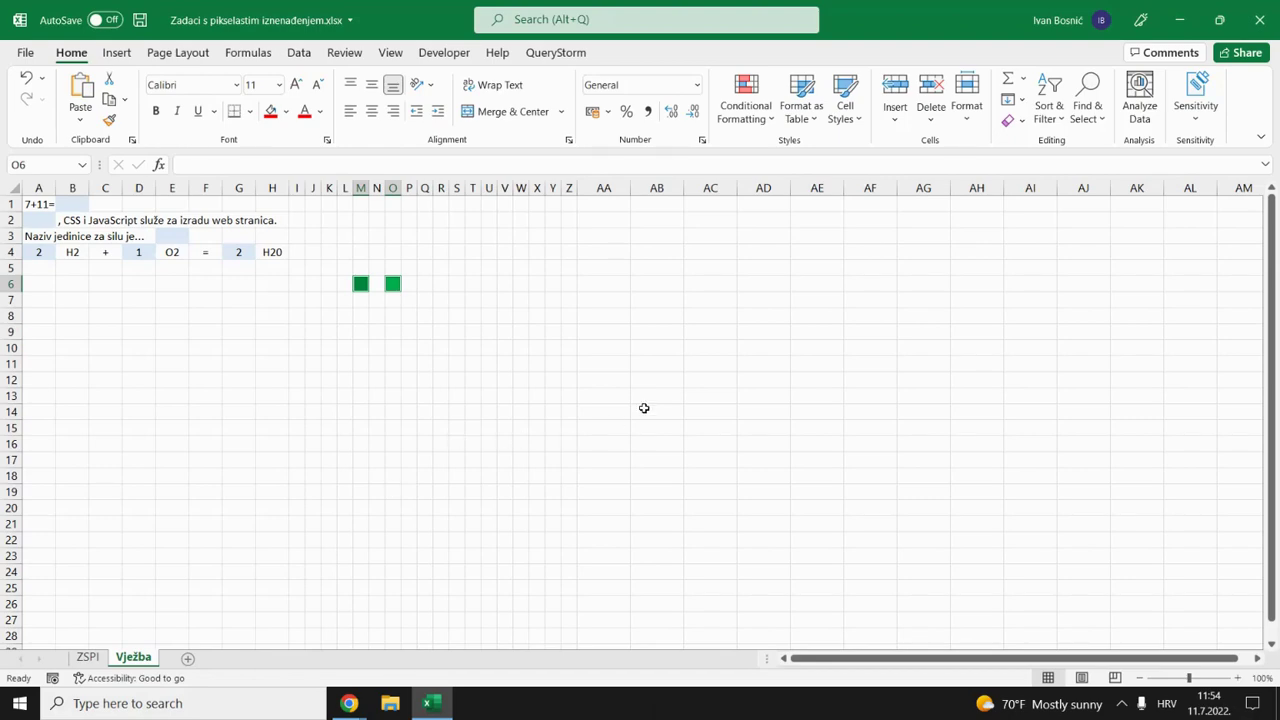
click(752, 128)
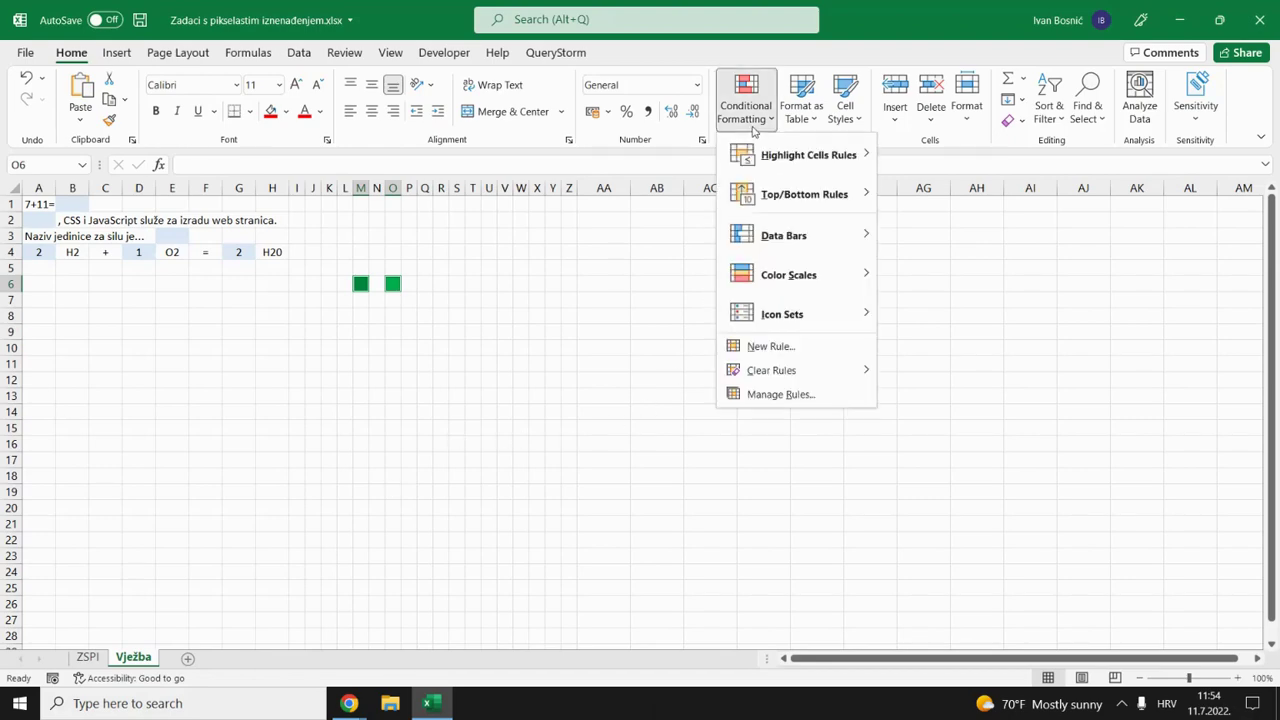
click(760, 348)
click(492, 137)
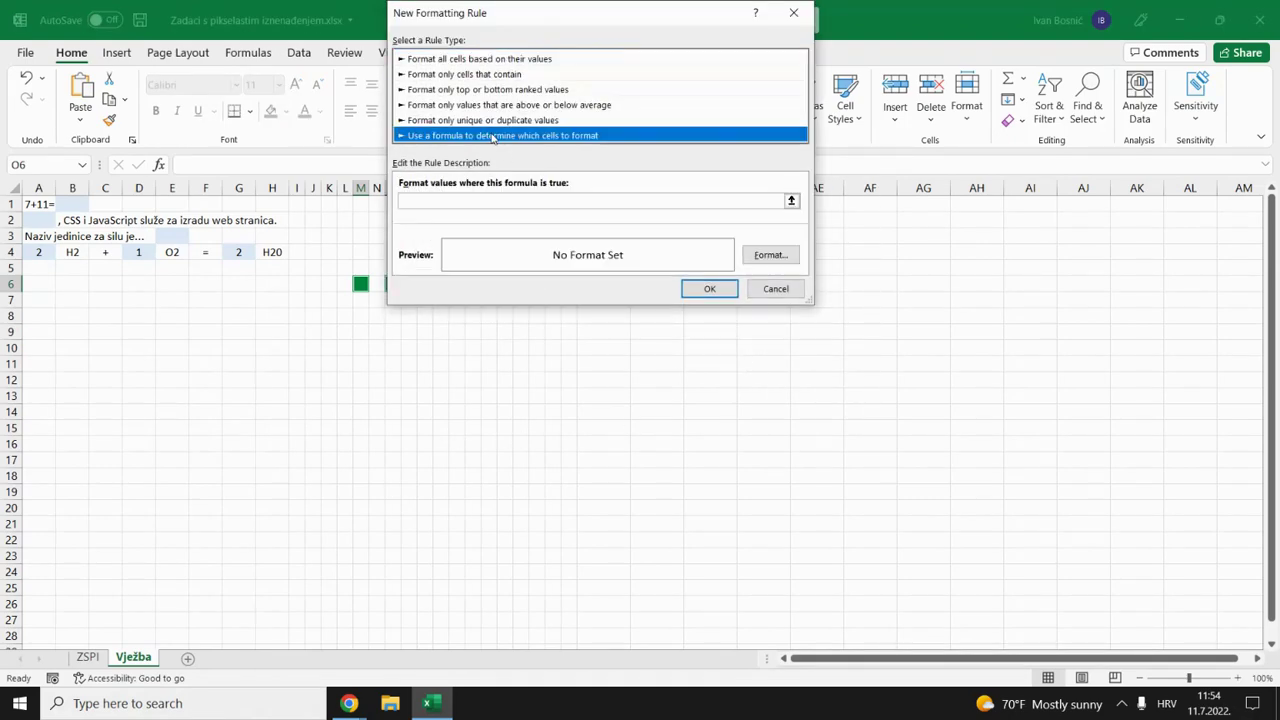
click(466, 197)
text(=)
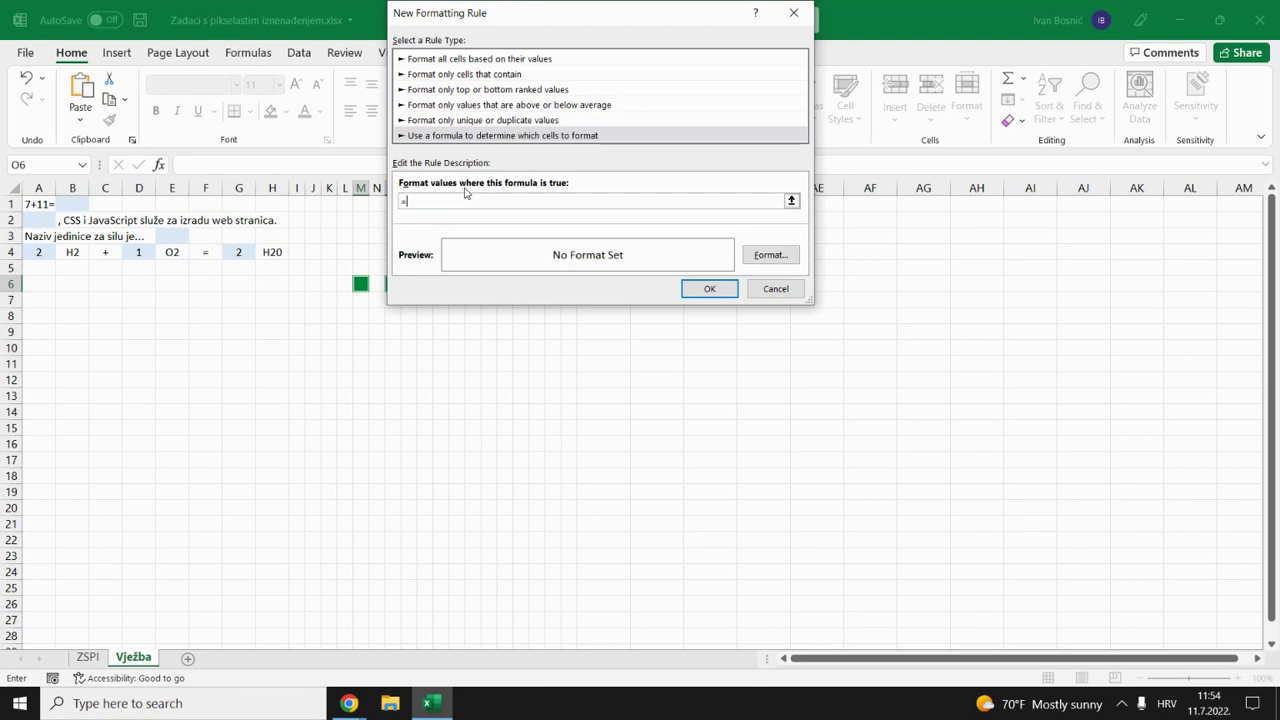
text(OR()
click(33, 254)
text(<>2;)
click(139, 253)
text(<>1;)
click(242, 254)
text(<>2))
Set the format of the new M6 and O6 rule to a No Color fill and apply the rule
click(767, 254)
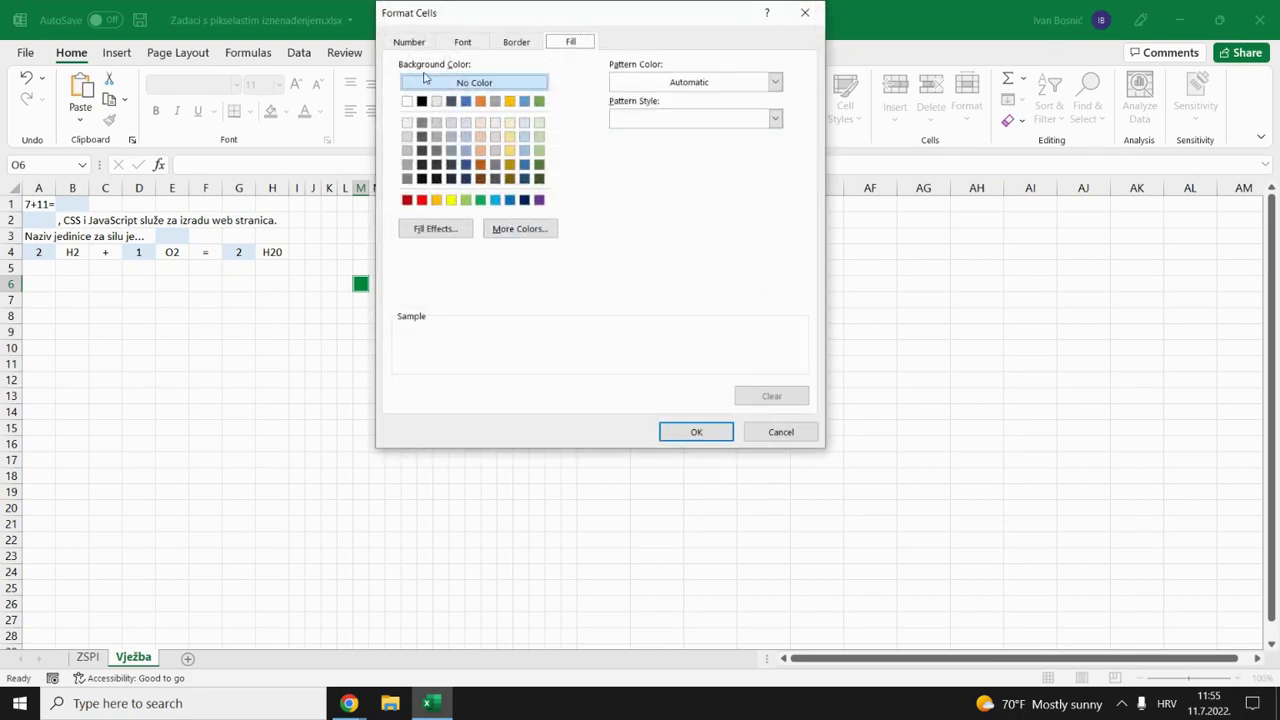
click(696, 431)
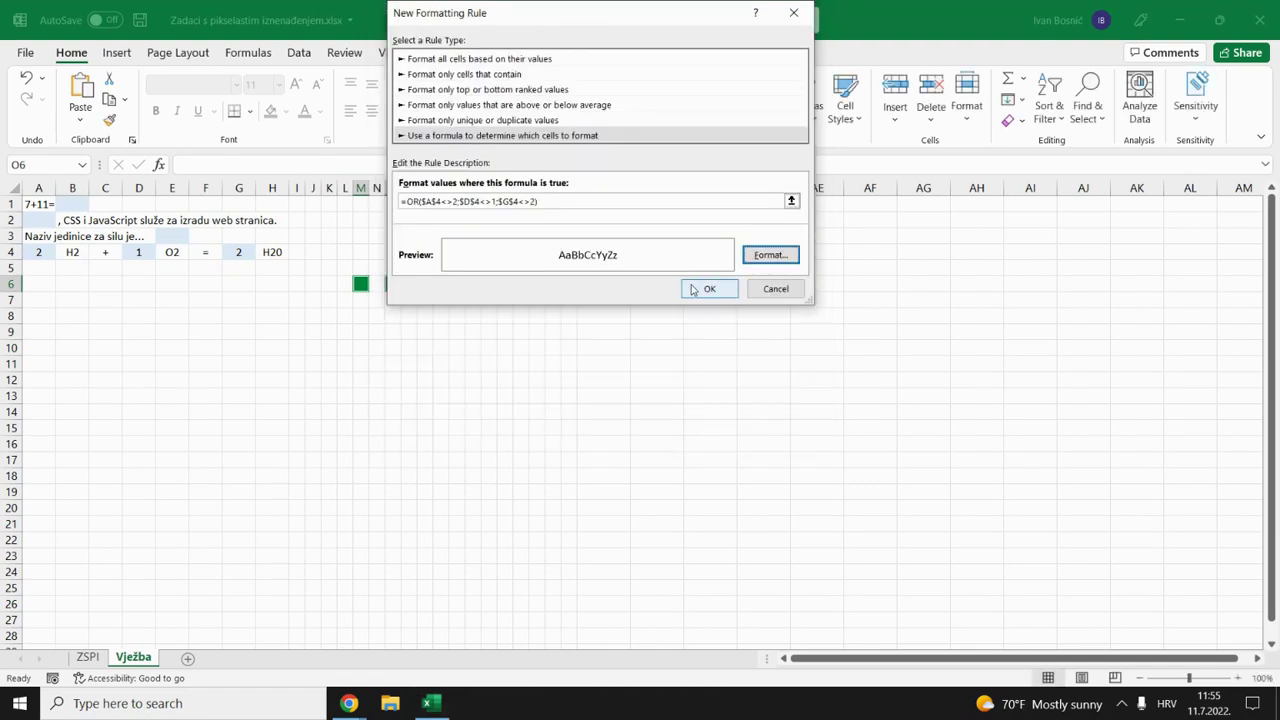
click(690, 284)
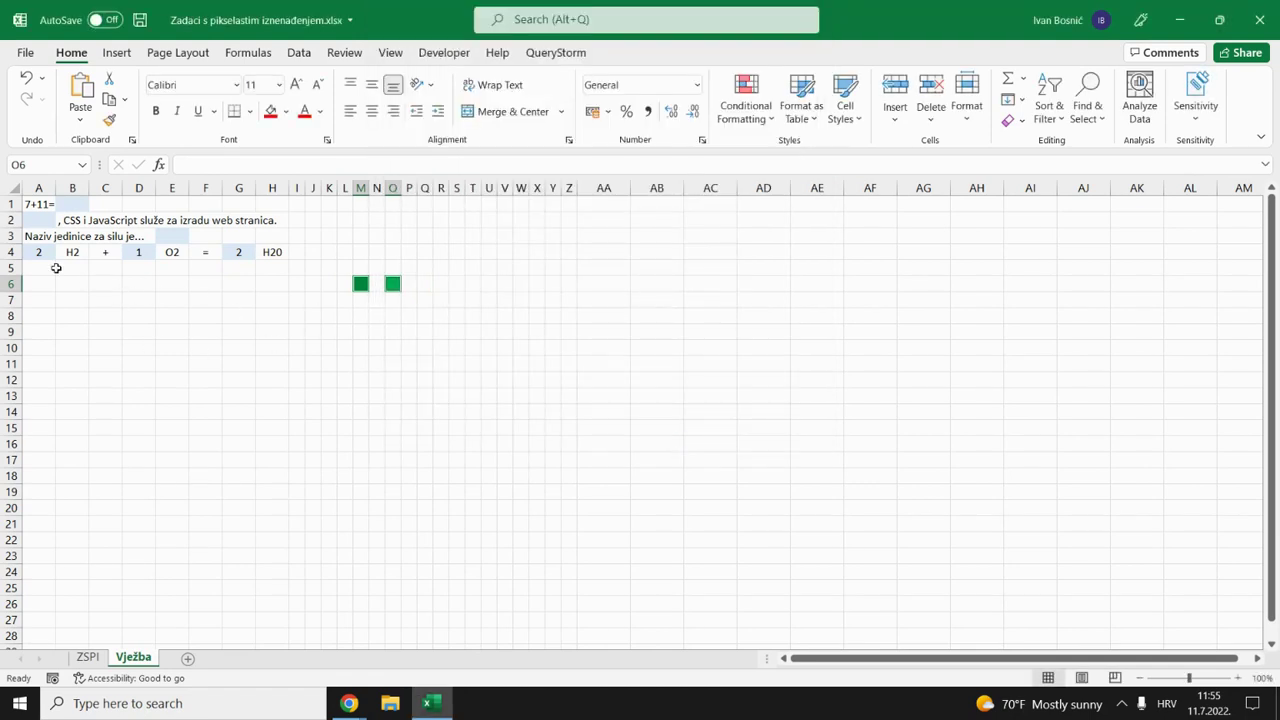
Test the chemical equation rule by entering the wrong coefficient 1 in G4, and restore it to 2
click(232, 259)
text(1)
key(Return)
key(Up)
text(2)
key(Left)
Test the rule again with the wrong coefficient 4 in A4, and restore it to 2
key(Left)
key(Left)
key(Left)
key(Left)
key(Left)
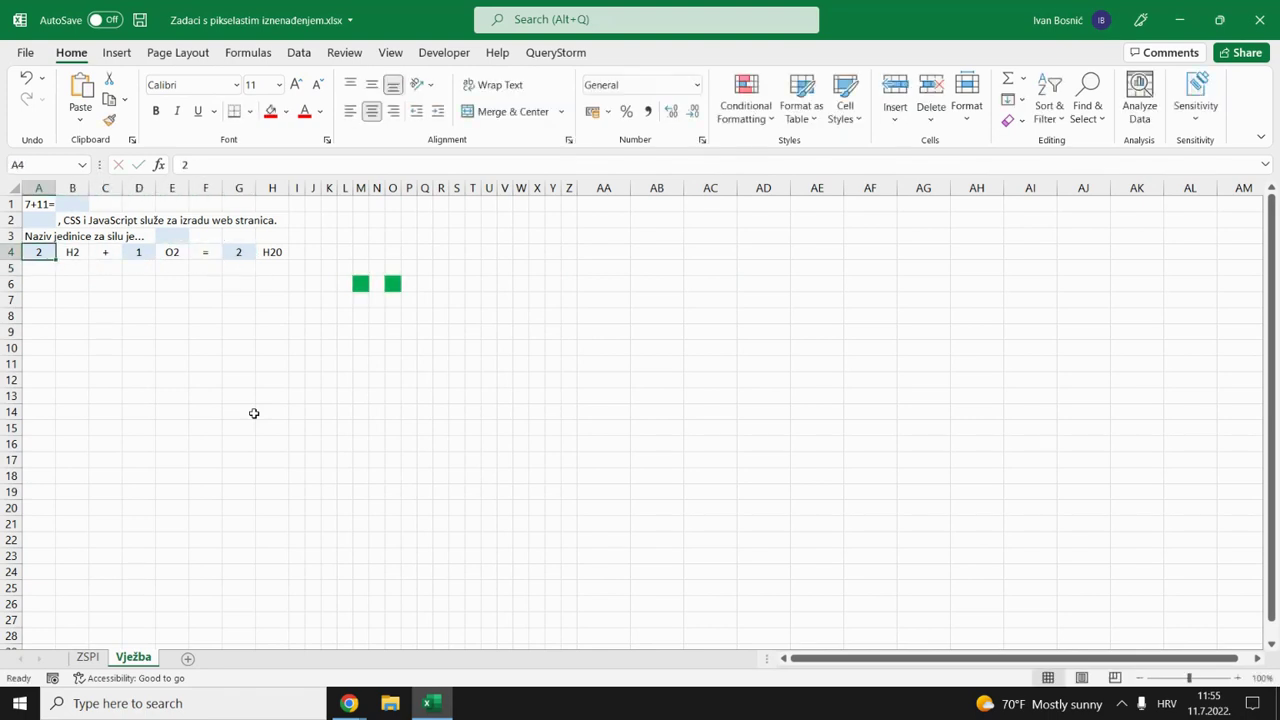
text(4)
key(Return)
key(Up)
text(2)
key(Right)
Clear the three chemical equation coefficients in G4, D4 and A4
key(Right)
key(Right)
key(Right)
key(Right)
key(Right)
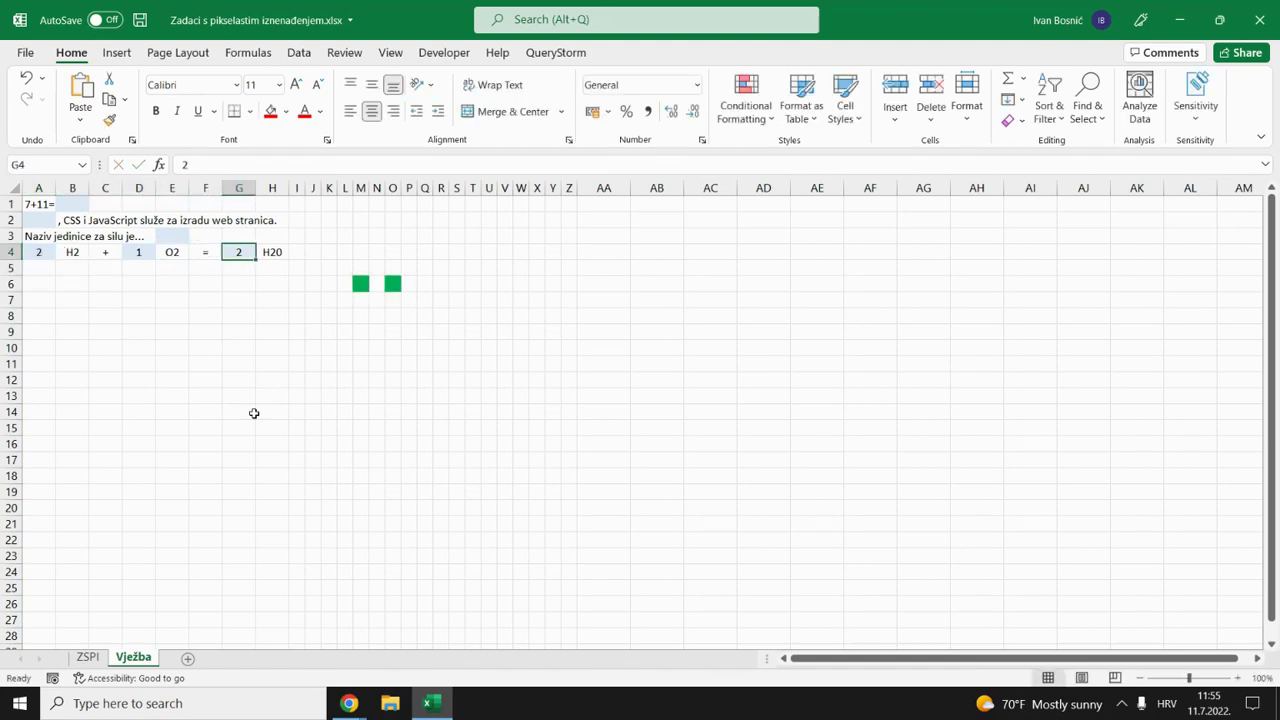
key(Delete)
key(Left)
key(Left)
key(Left)
key(Delete)
key(Left)
key(Left)
key(Left)
key(Delete)
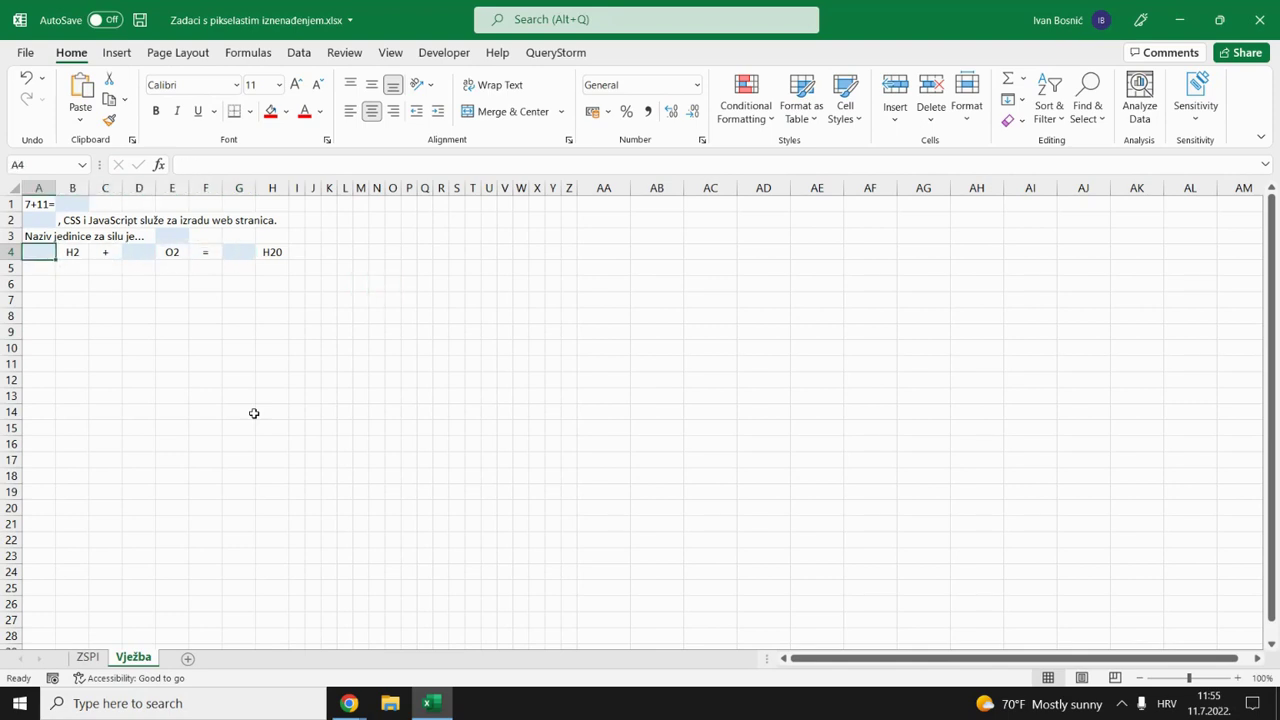
Answer the first two questions by entering 18 in B1 and HTML in A2
key(Up)
key(Up)
key(Up)
key(Right)
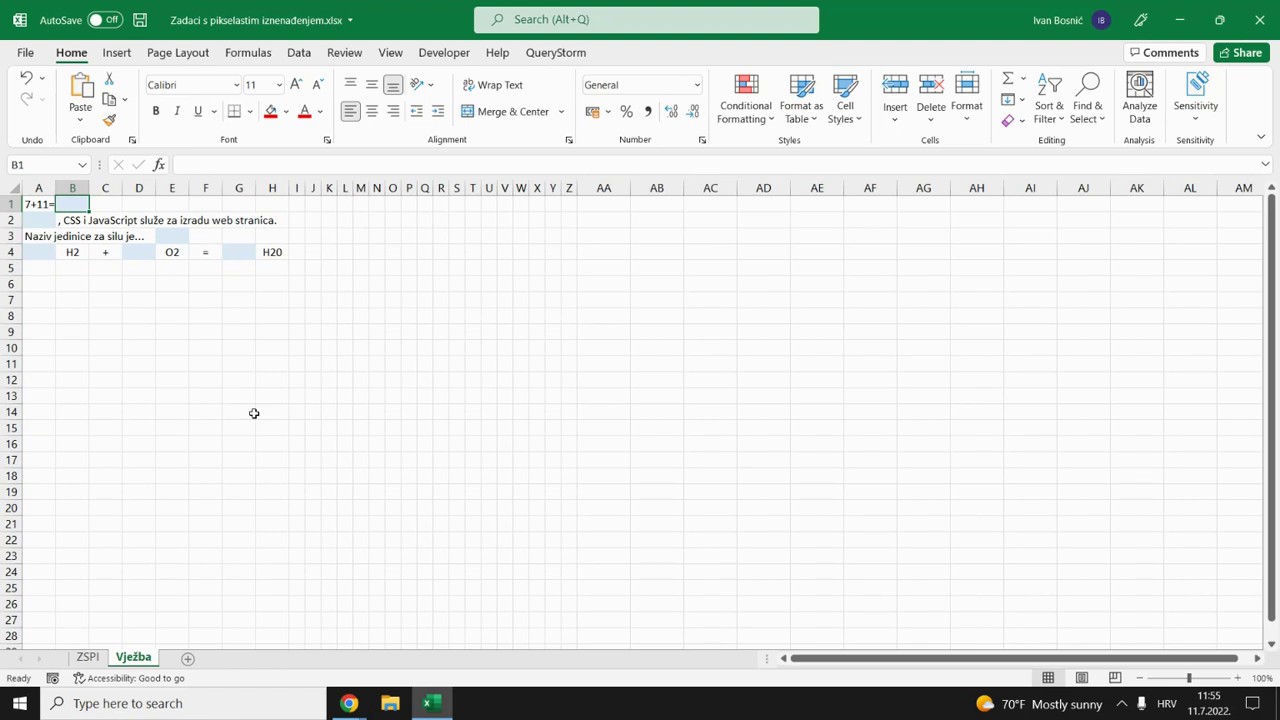
text(18)
key(Return)
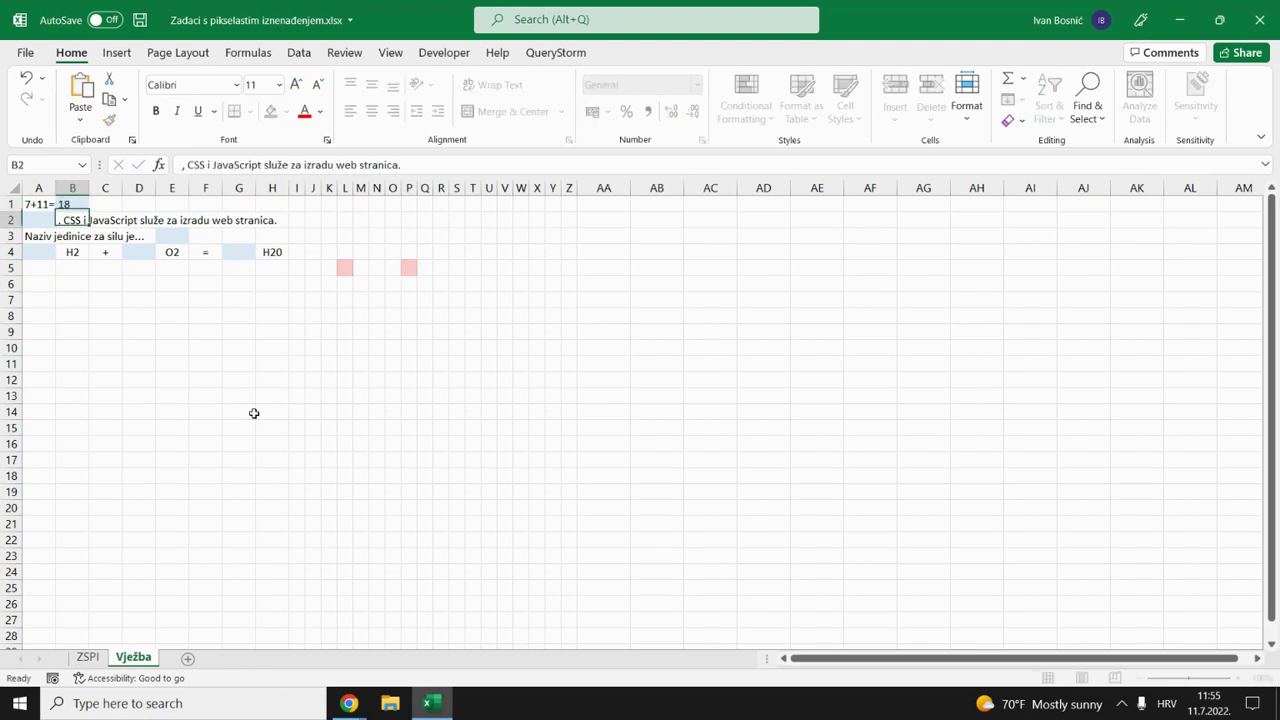
key(Left)
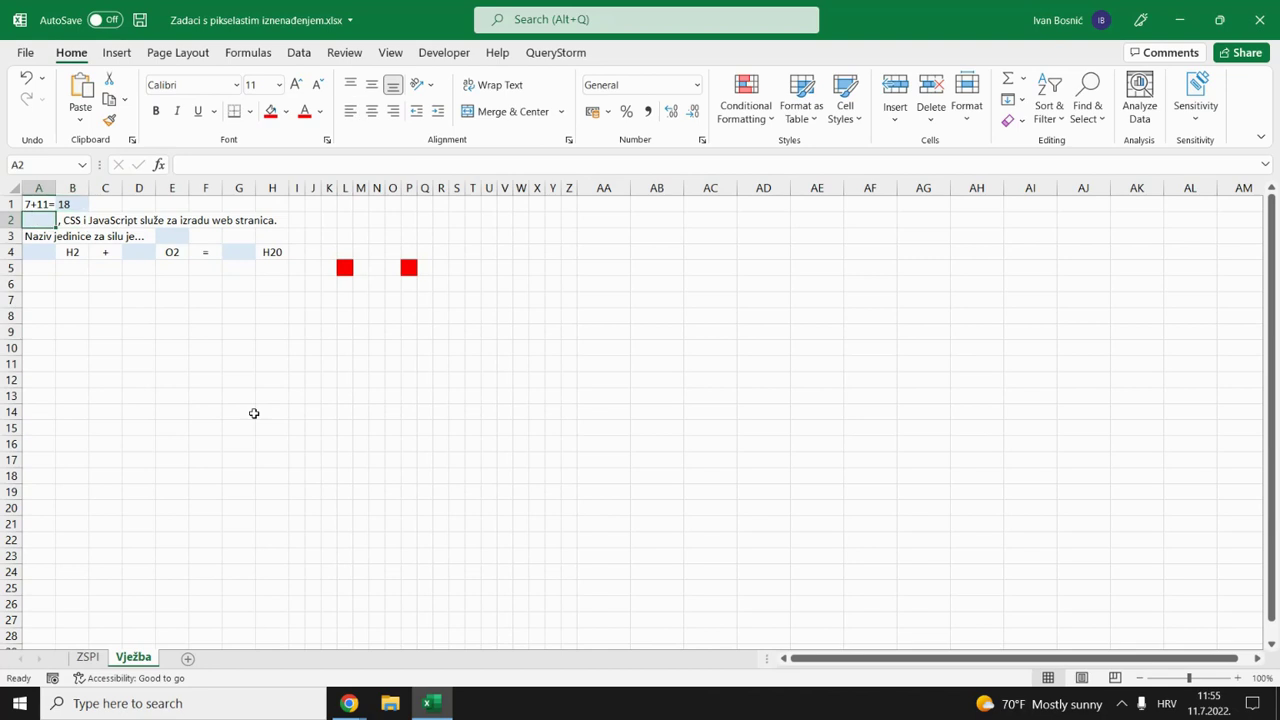
text(HTML)
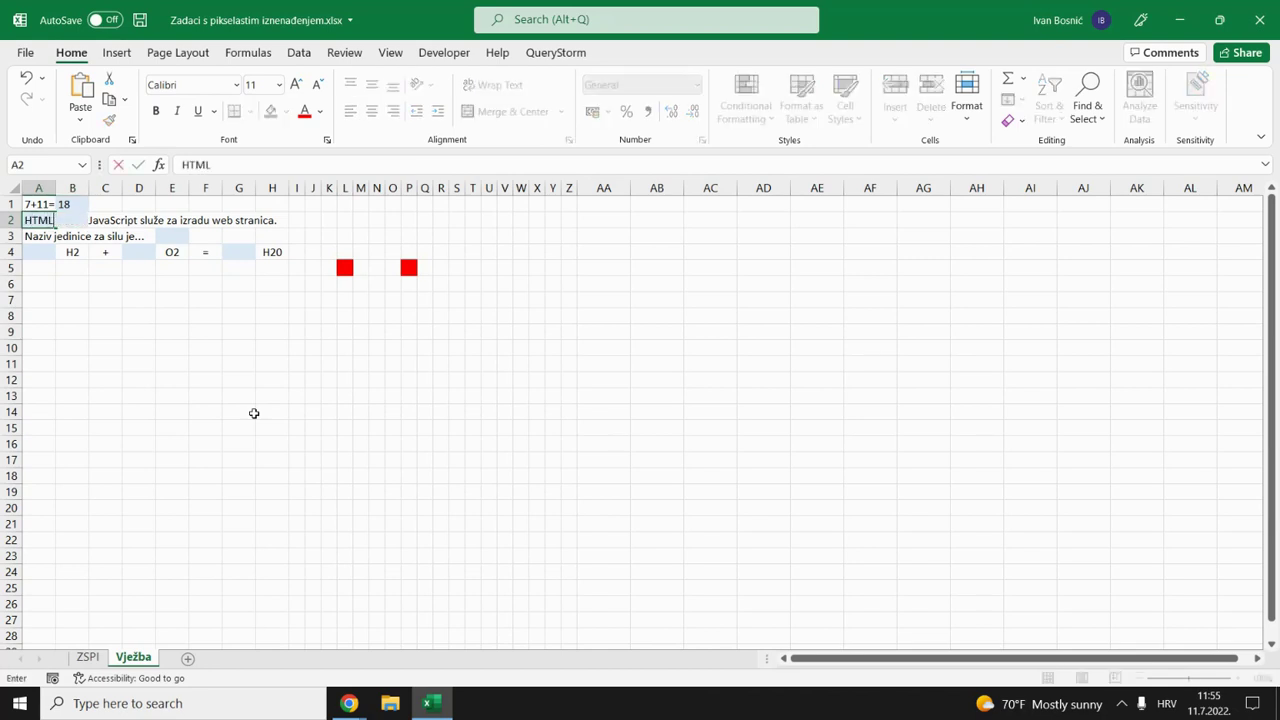
key(Return)
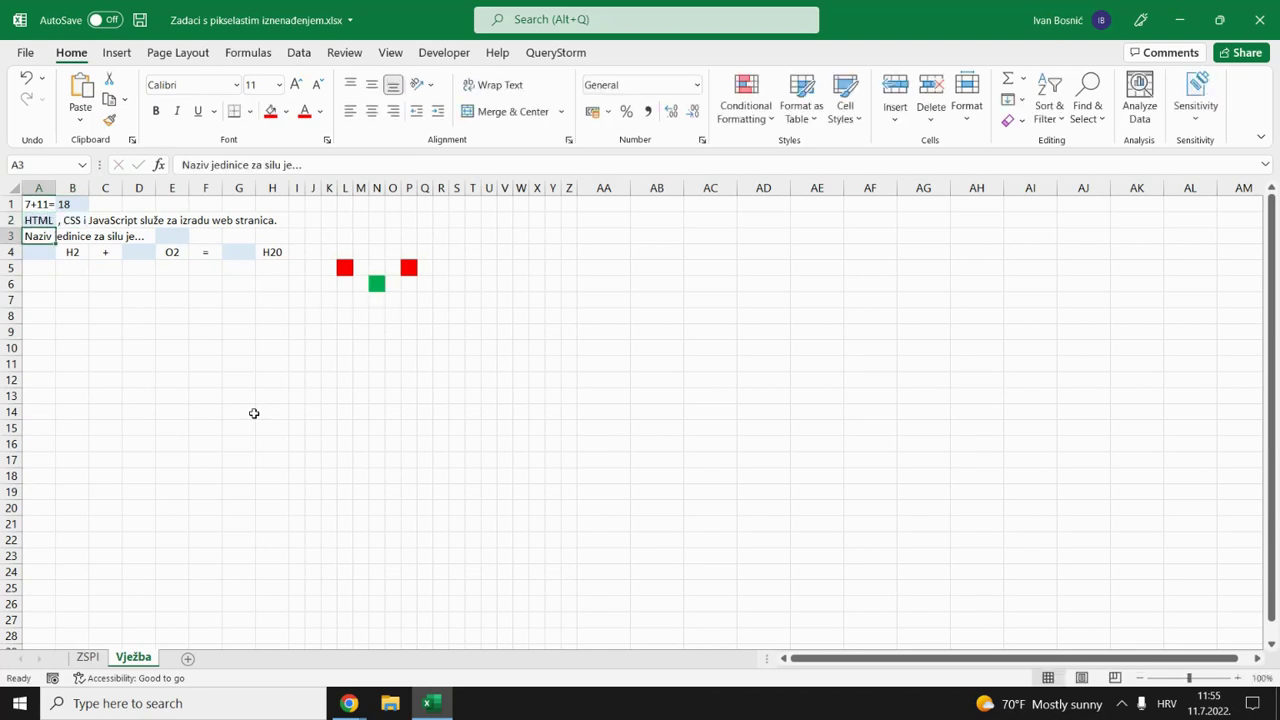
Enter njutn in E3 as the answer to the unit of force question
key(Right)
key(Right)
key(Right)
key(Right)
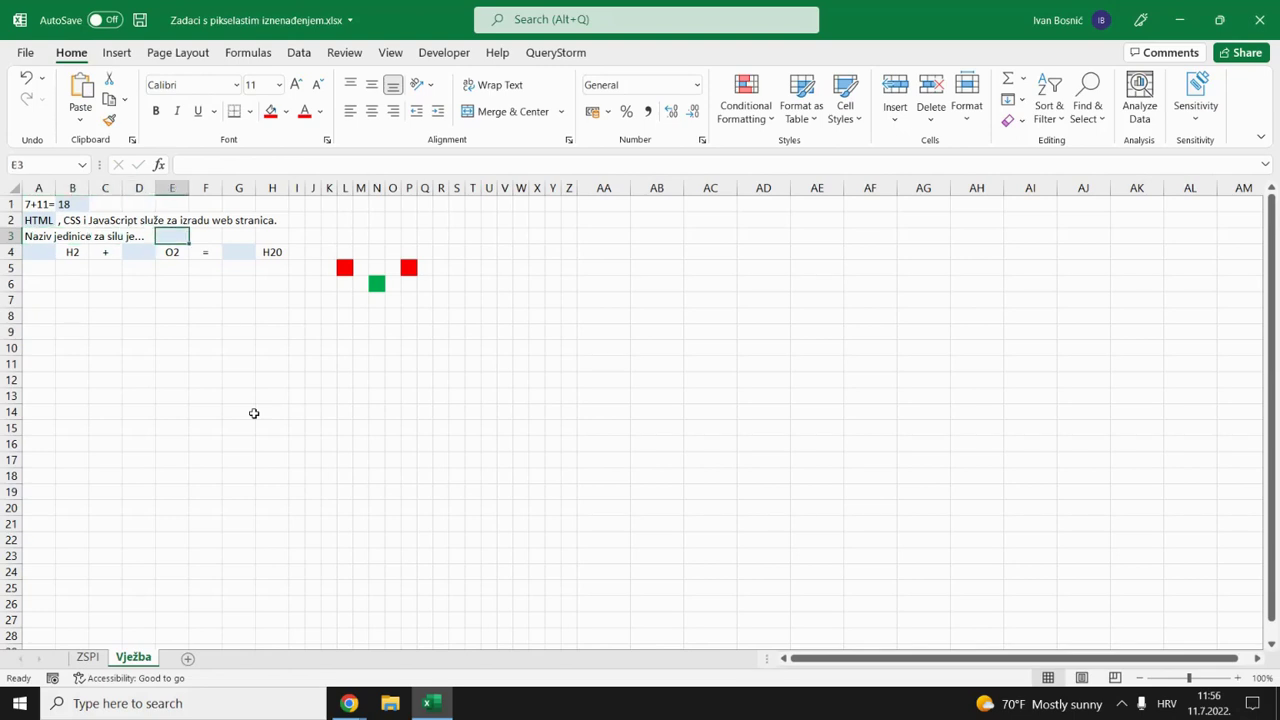
text(njutn)
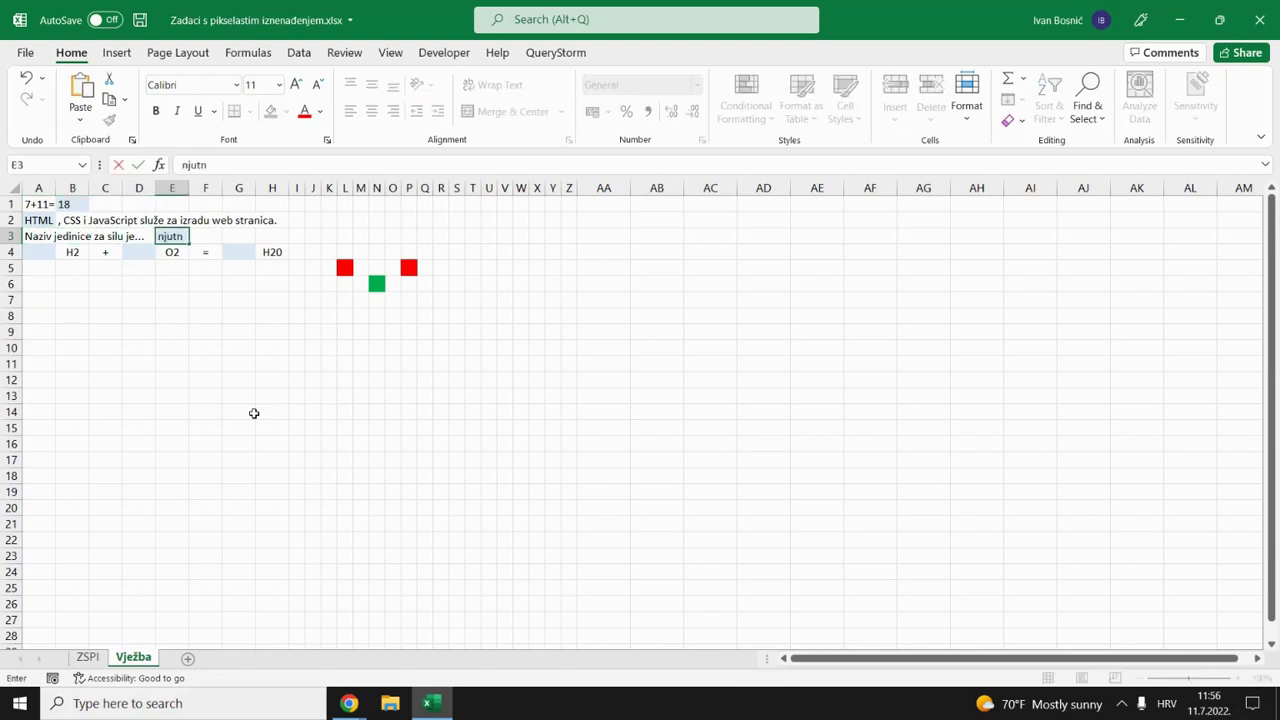
key(Return)
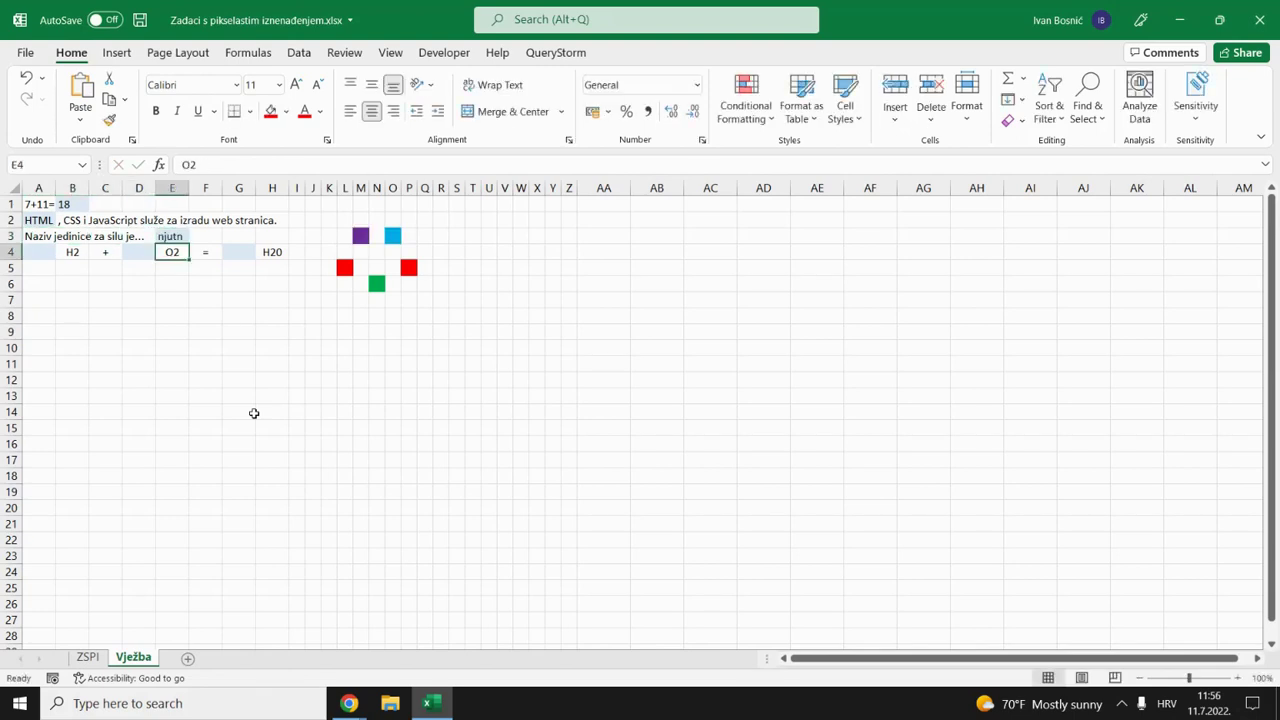
Fill in the chemical equation with the coefficients 2 in A4, 1 in D4 and 2 in G4
key(Left)
key(Left)
key(Left)
key(Left)
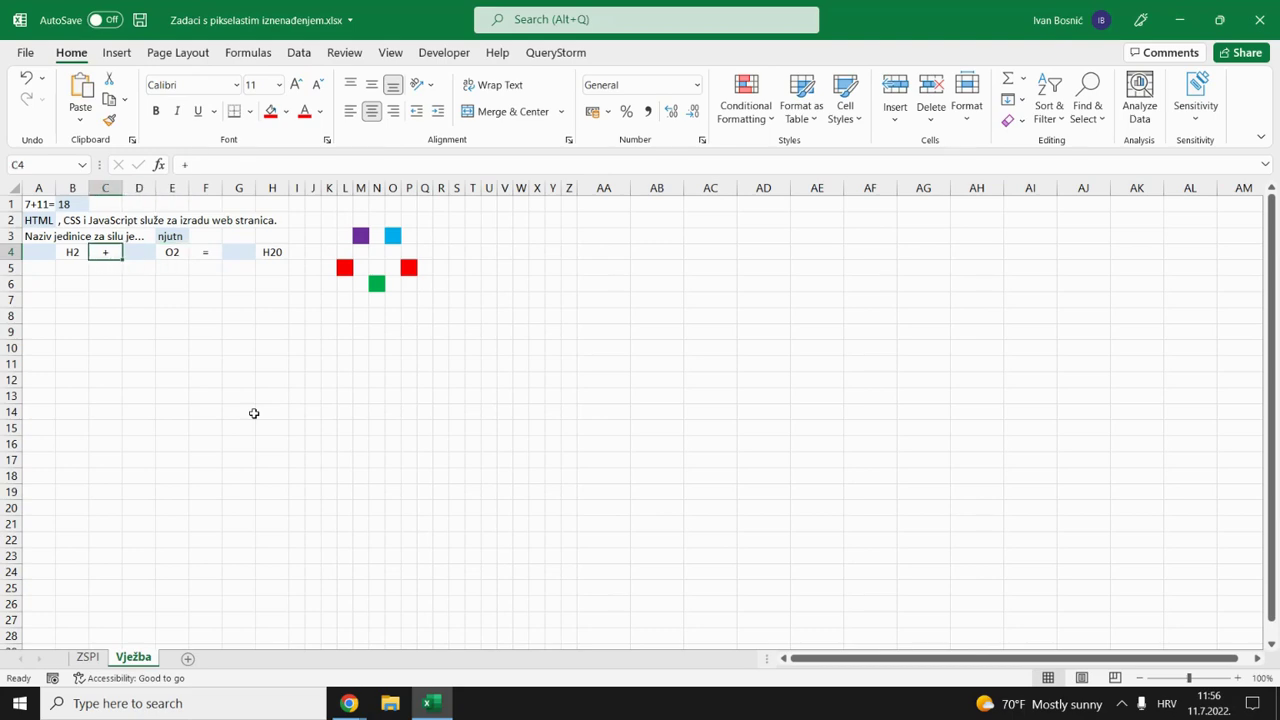
text(2)
key(Right)
key(Right)
key(Right)
text(1)
key(Right)
key(Right)
key(Right)
text(2)
key(Right)
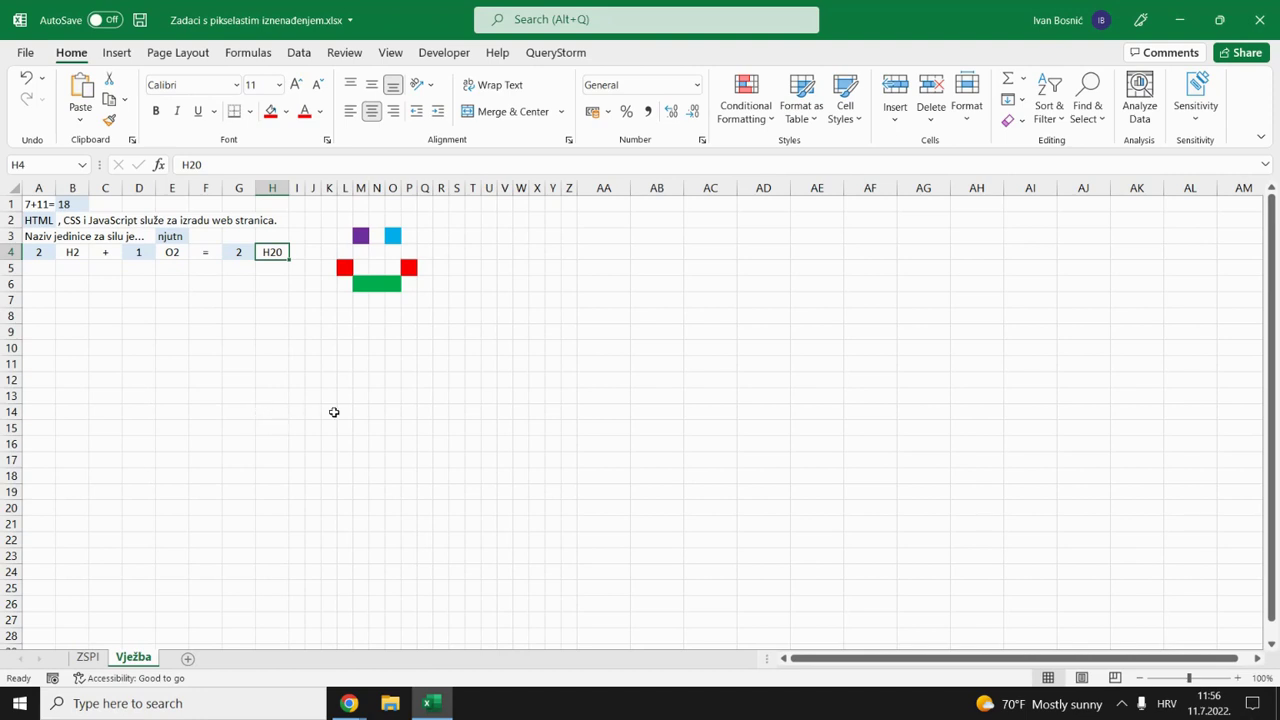
List this worksheet's conditional formatting rules and change the formula of the L5 and P5 rule to =$B$1<>15
click(759, 126)
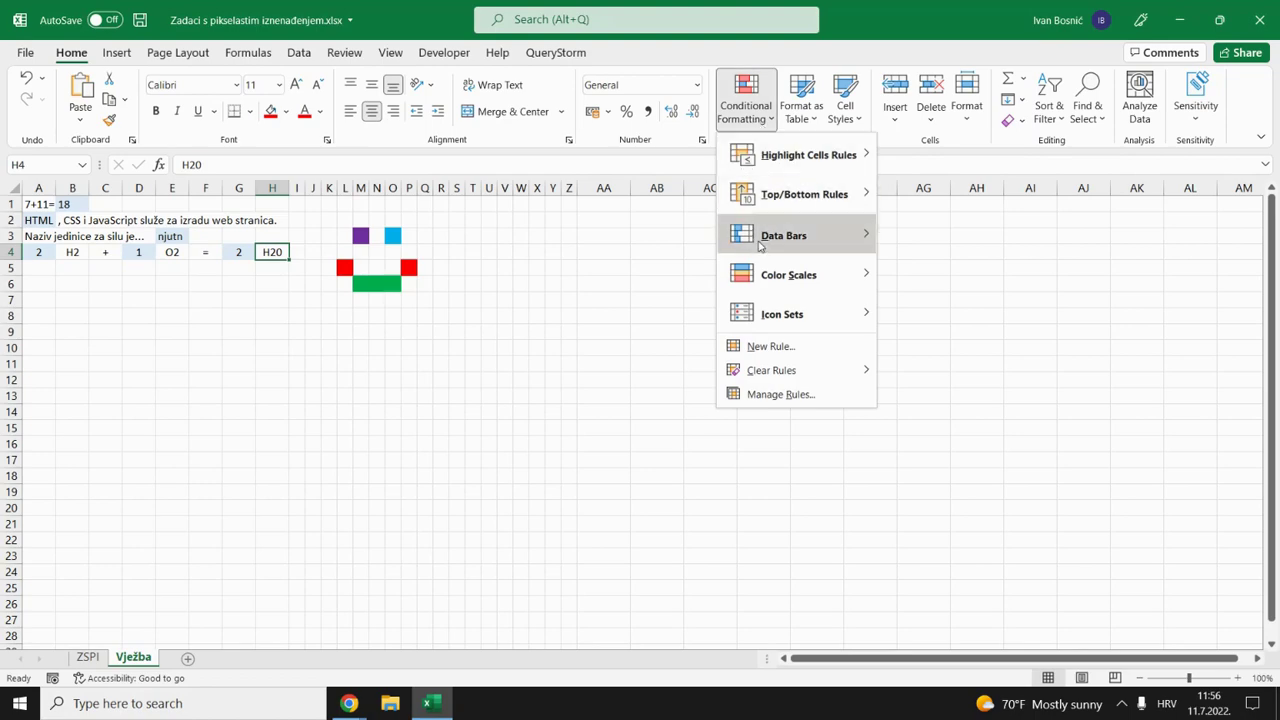
click(750, 399)
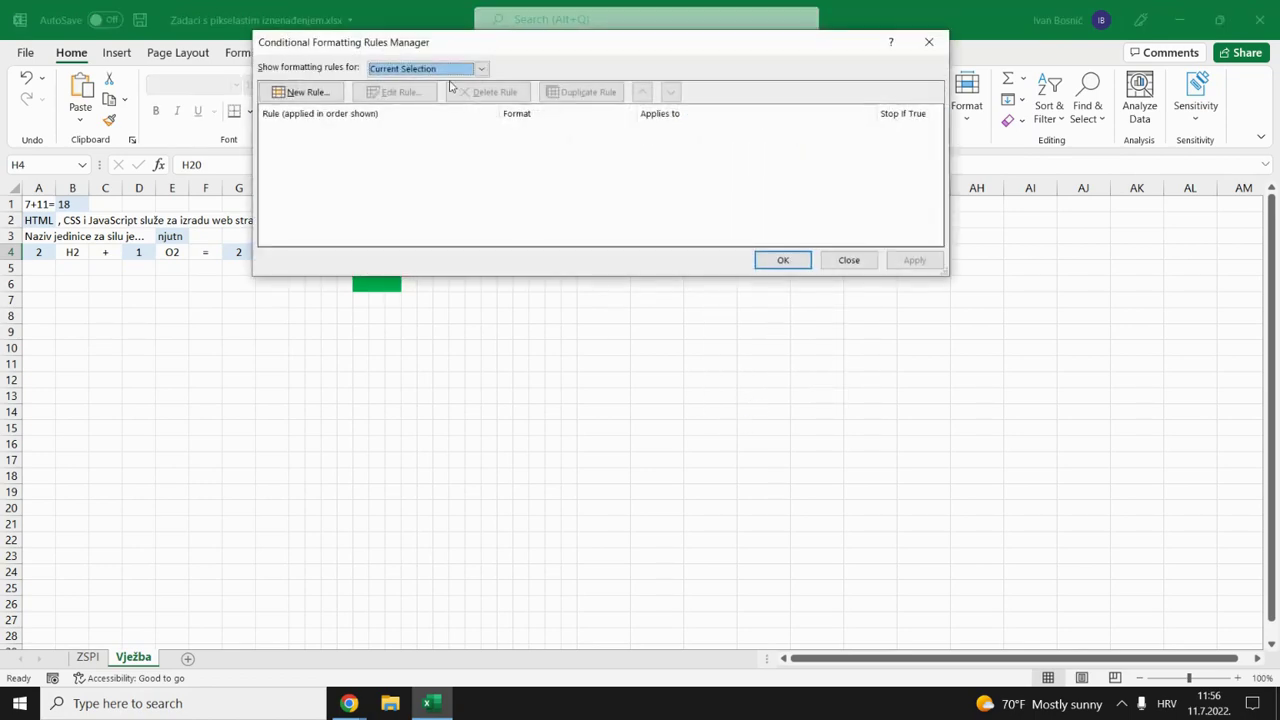
click(481, 69)
click(443, 96)
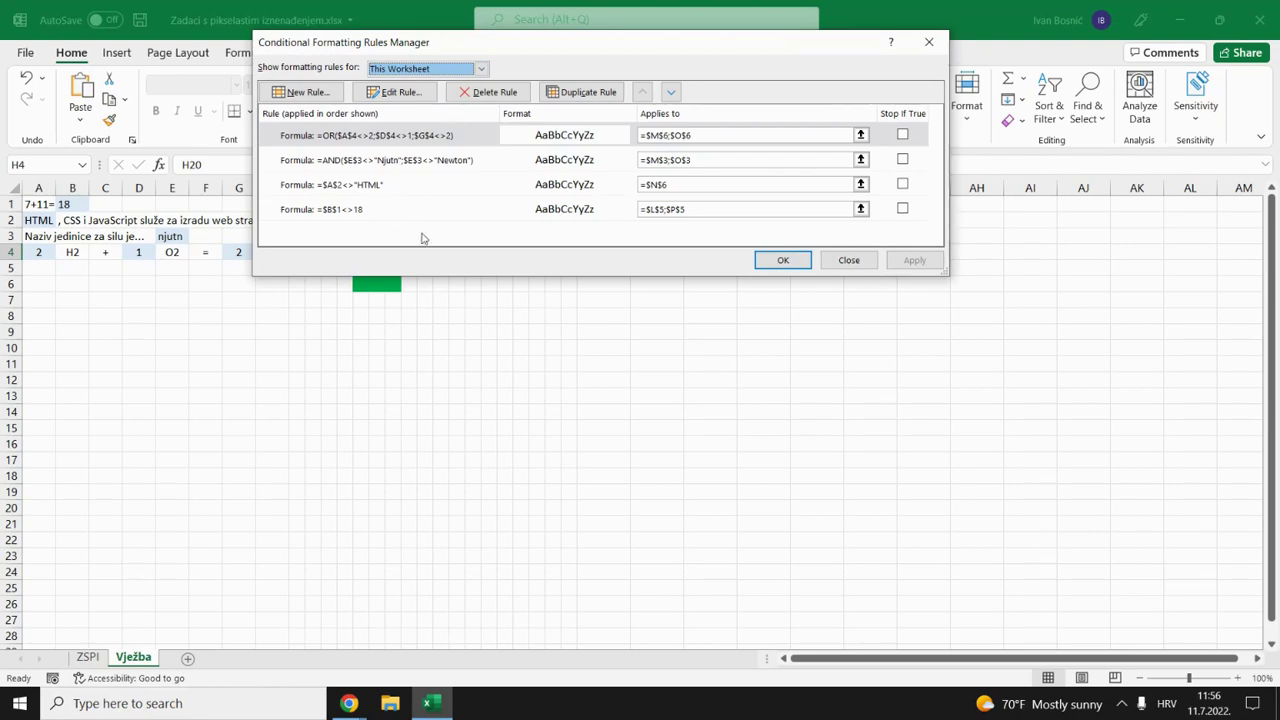
click(381, 216)
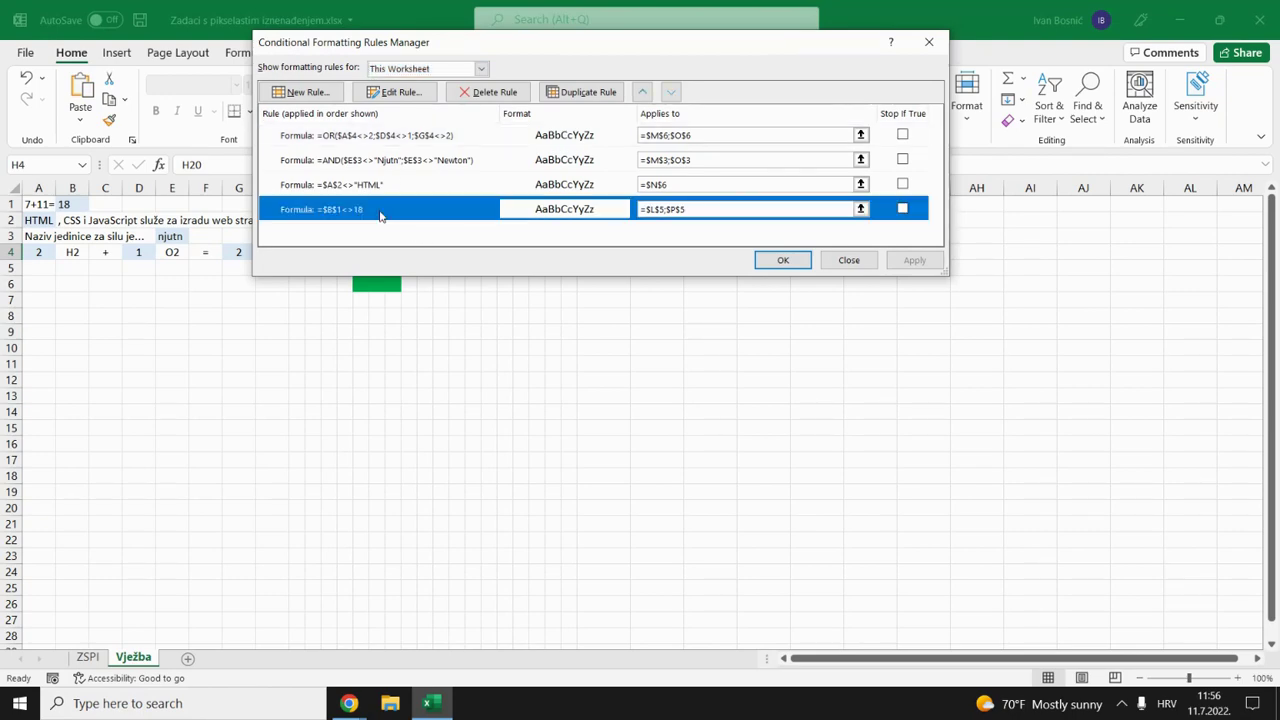
click(395, 92)
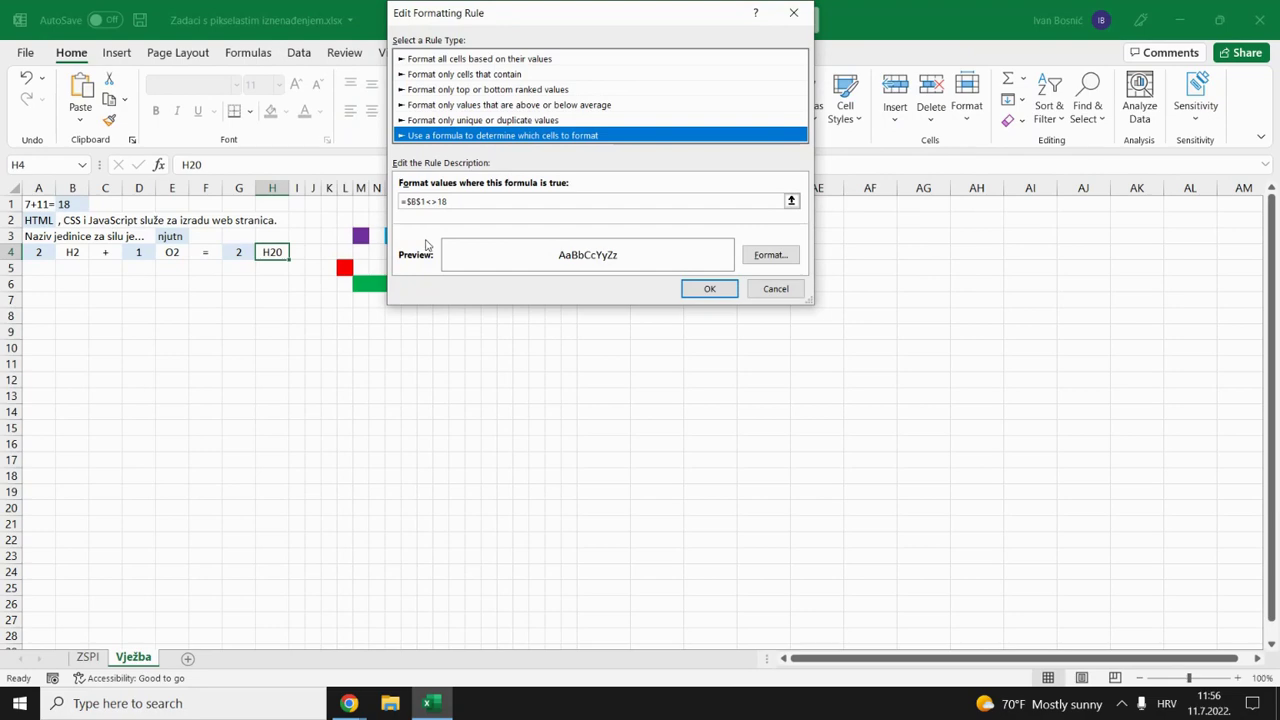
click(454, 201)
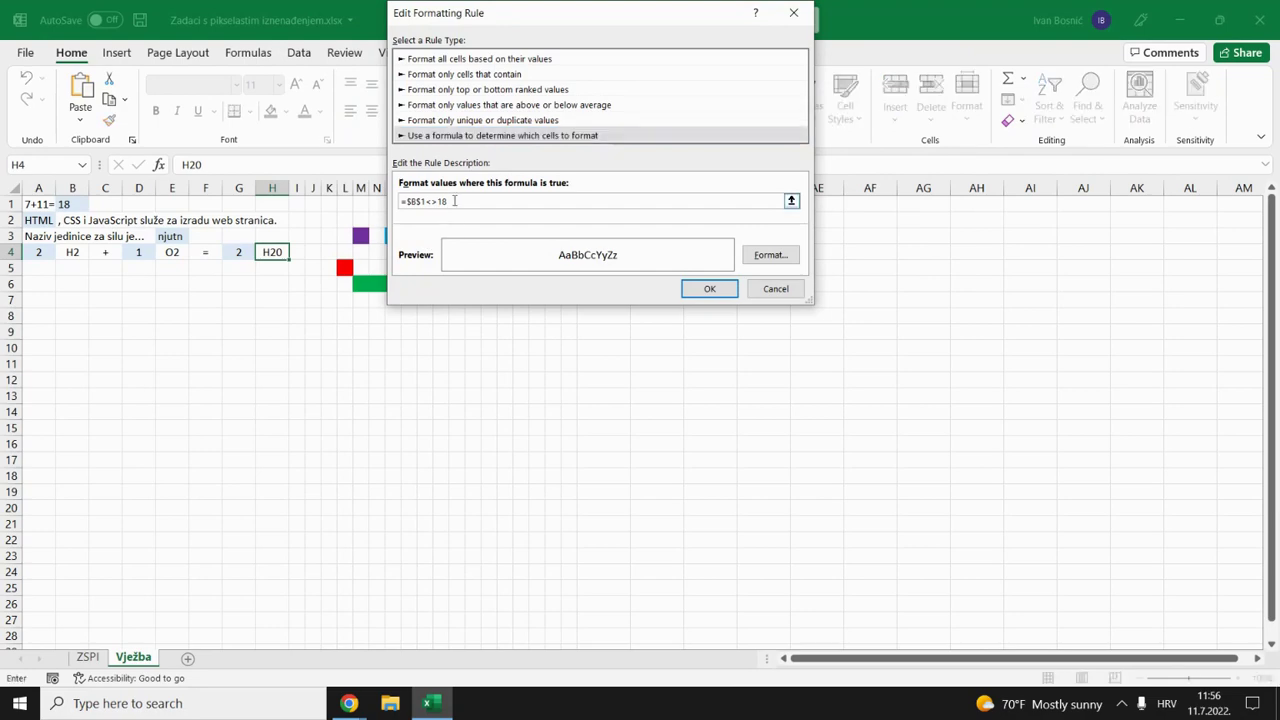
key(BackSpace)
text(5)
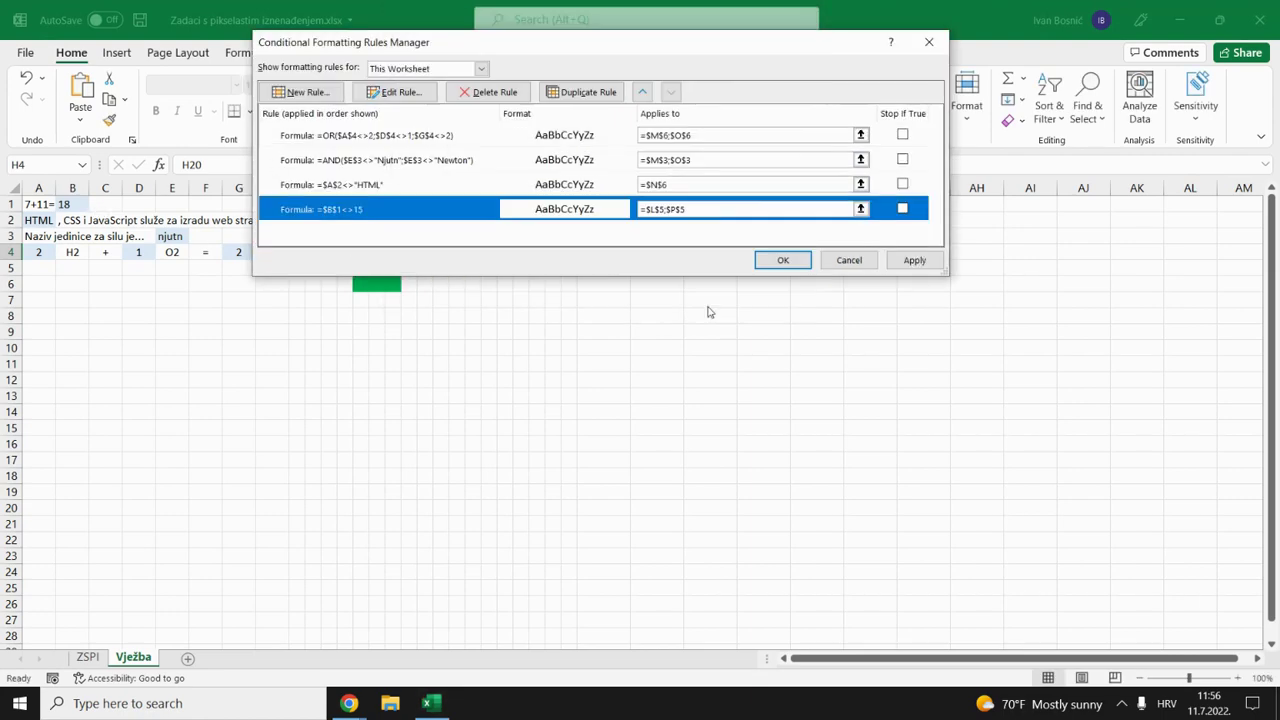
click(778, 261)
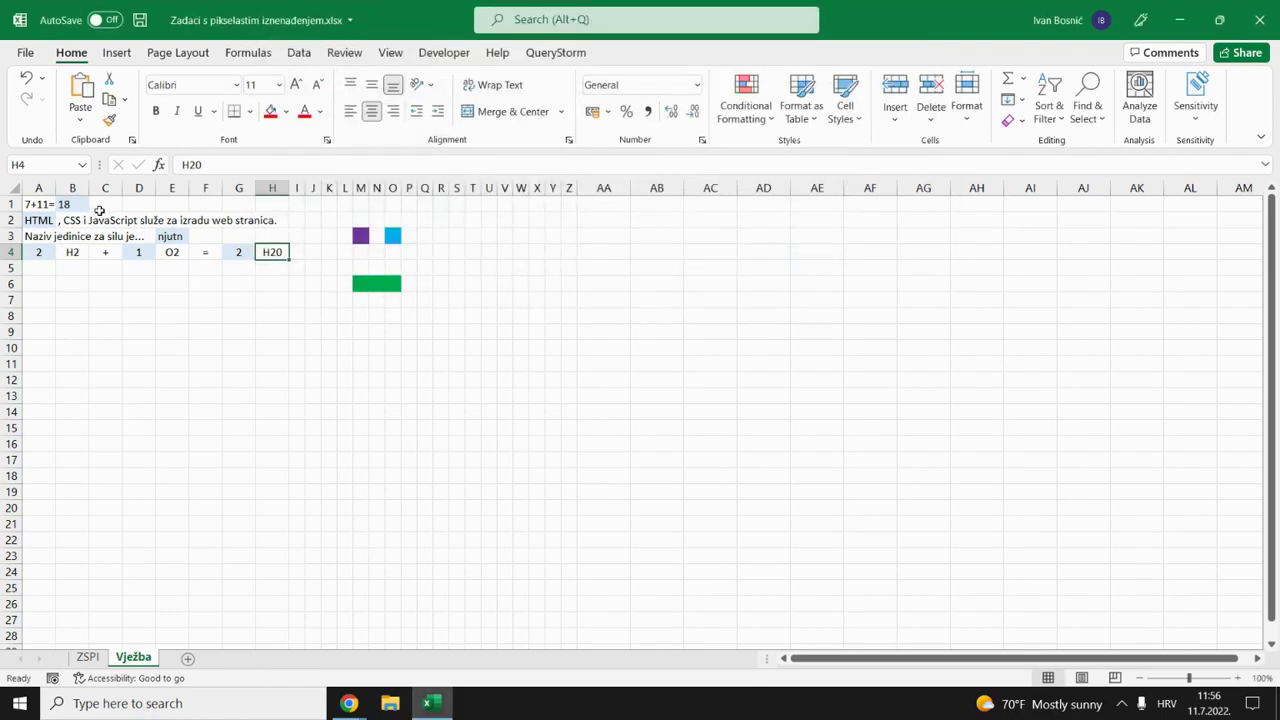
Enter 15 in B1 as the answer to the addition question
click(73, 203)
text(1)
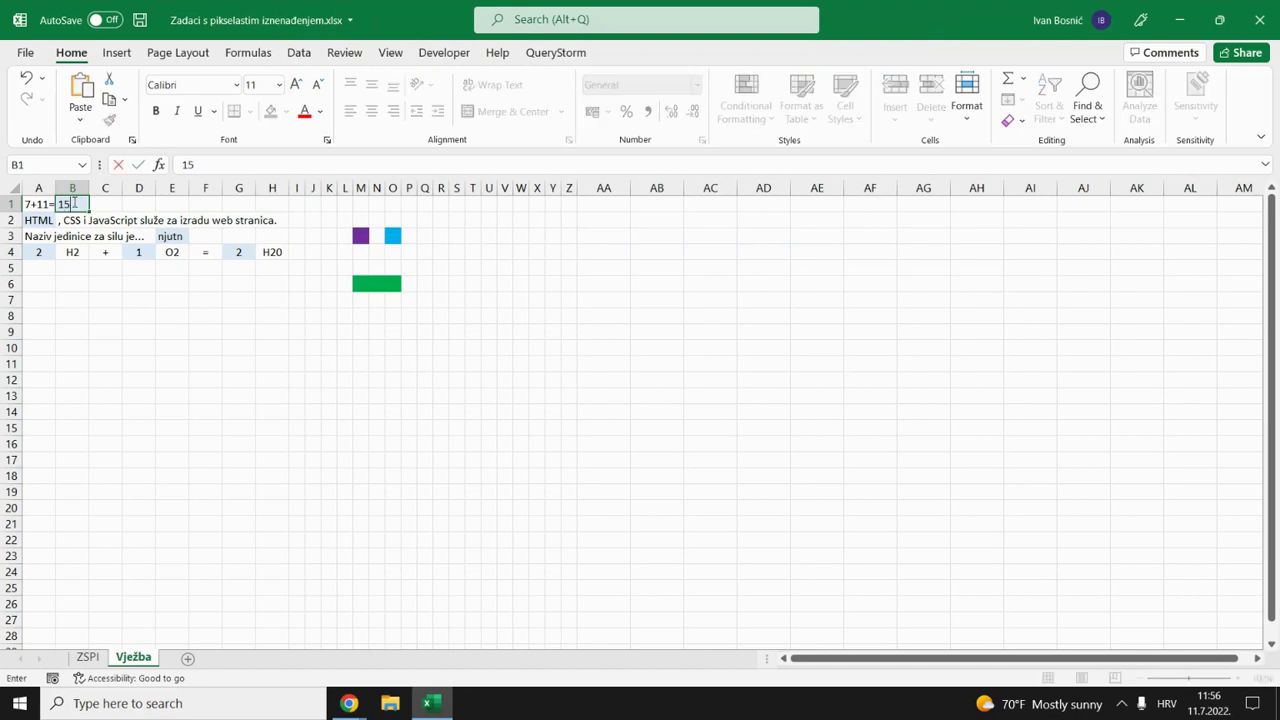
key(Return)
Change the addition question in A1 to 7+8=
key(Left)
key(Up)
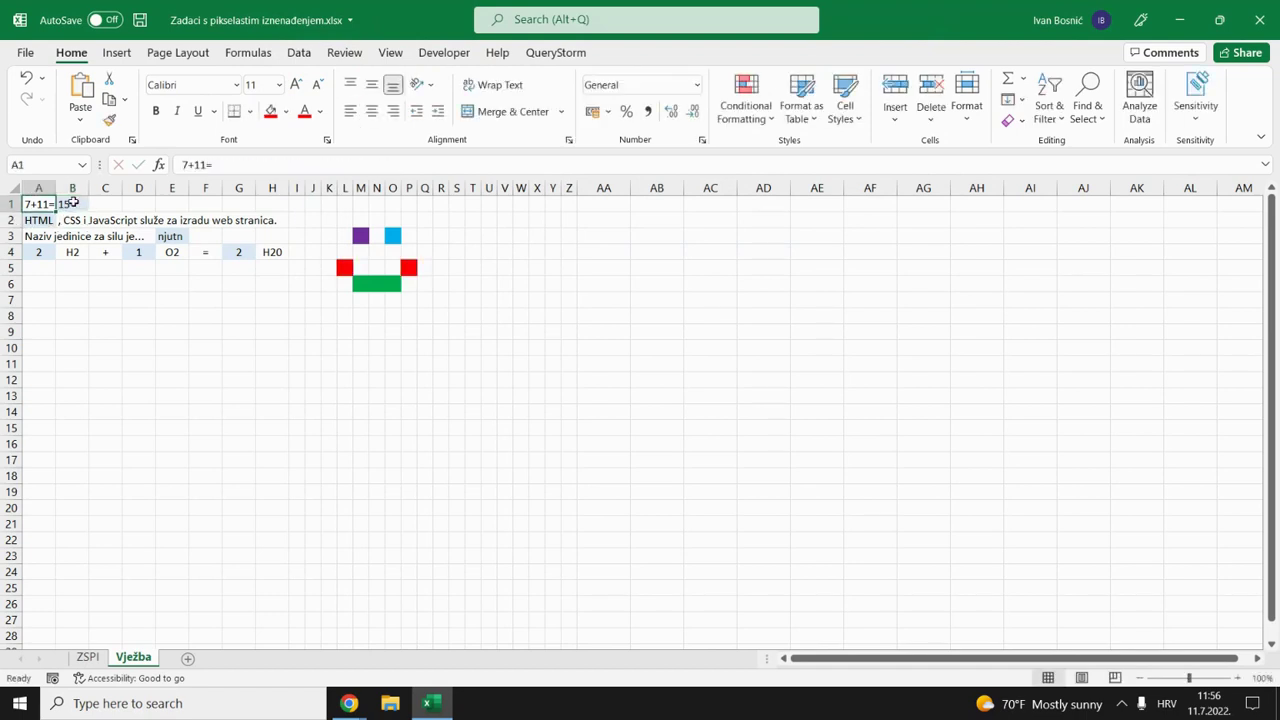
click(206, 164)
key(BackSpace)
key(BackSpace)
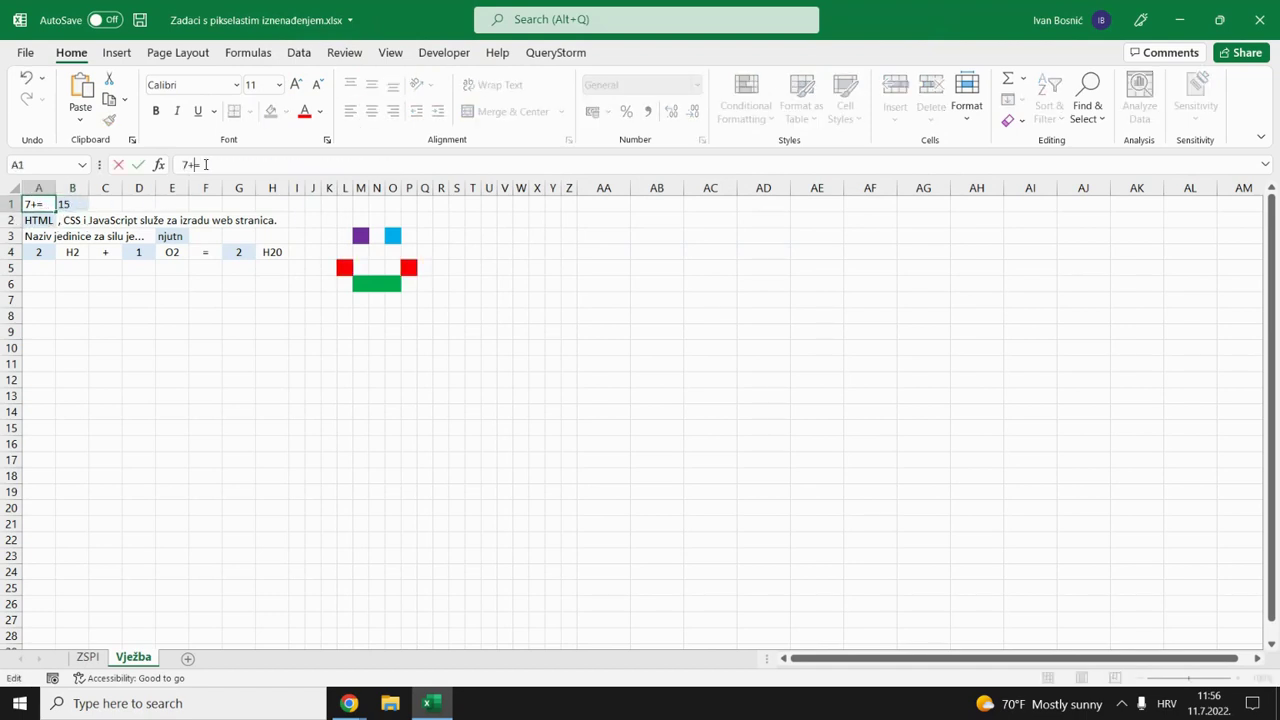
text(8)
key(Return)
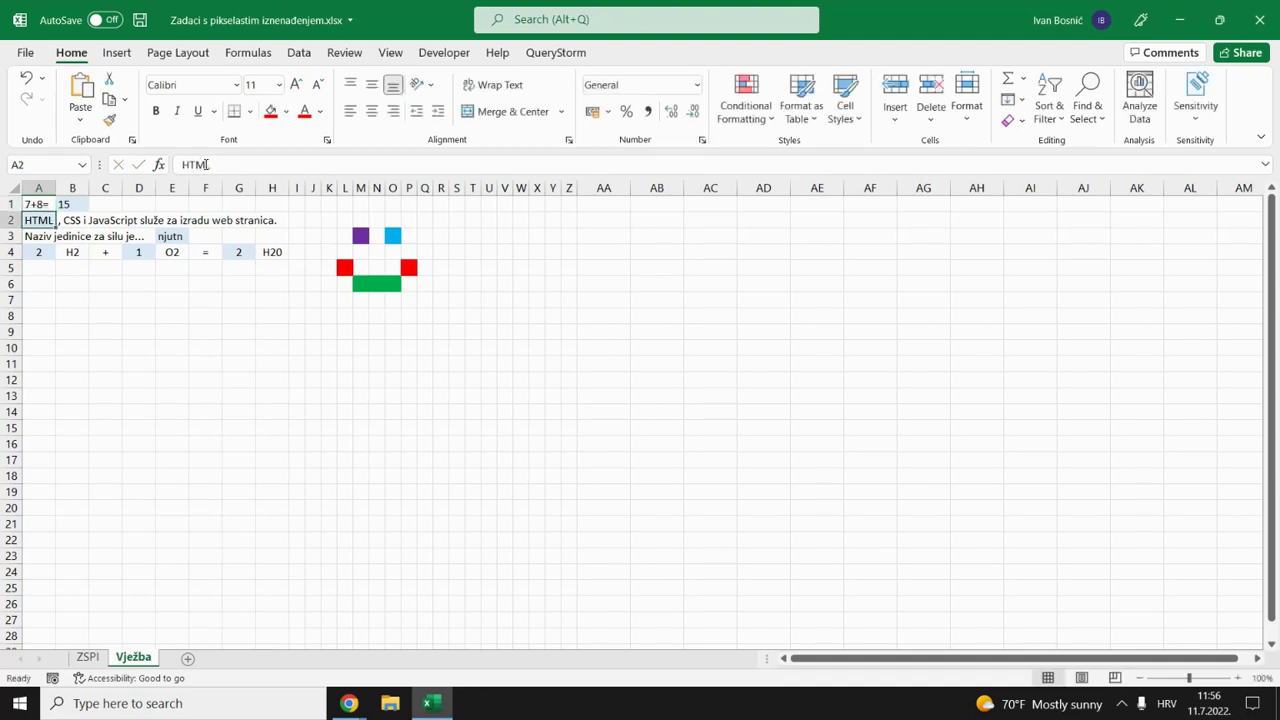
key(Up)
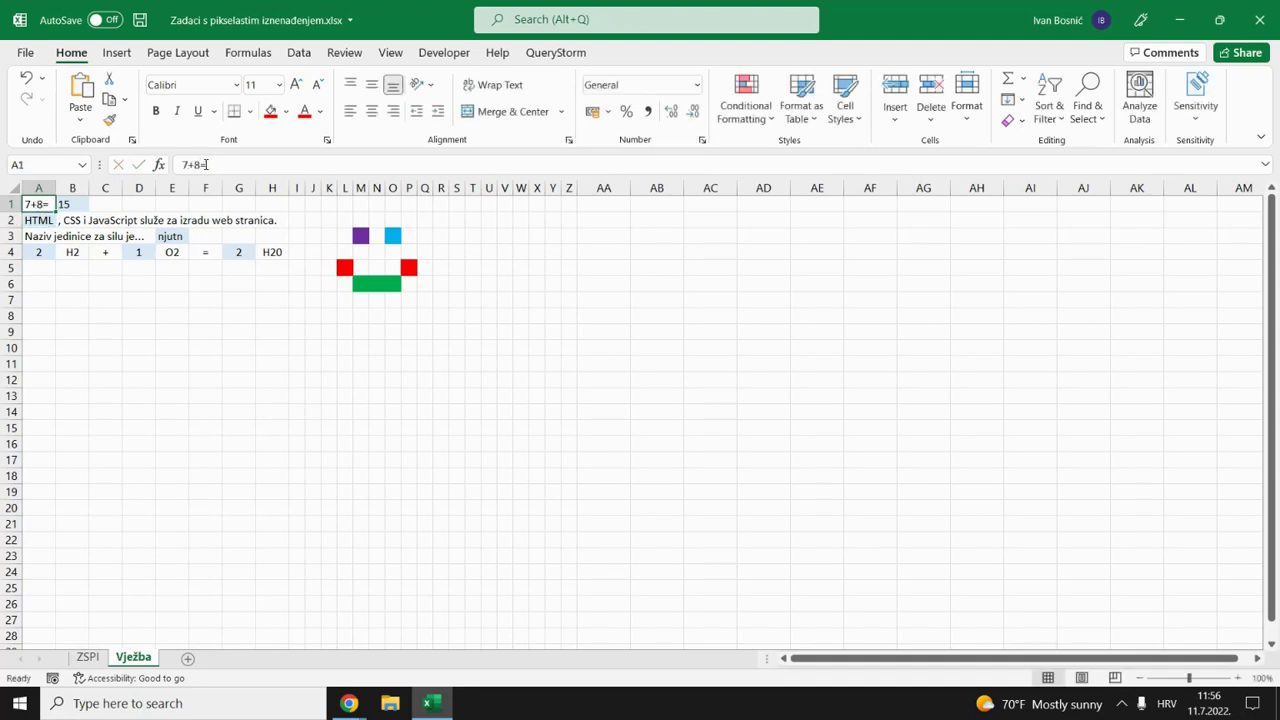
Review the conditional formatting rules for eye cell M3 alone, and for the whole face range L3:P6
click(360, 236)
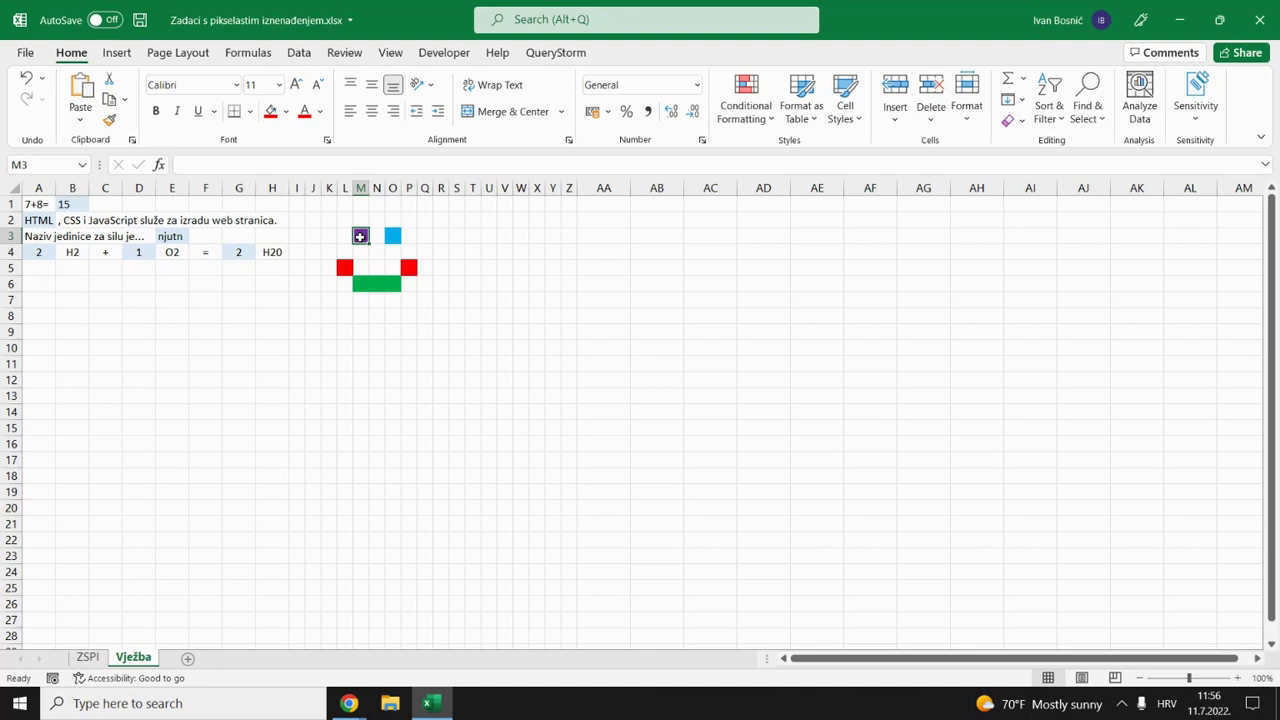
click(742, 120)
click(778, 403)
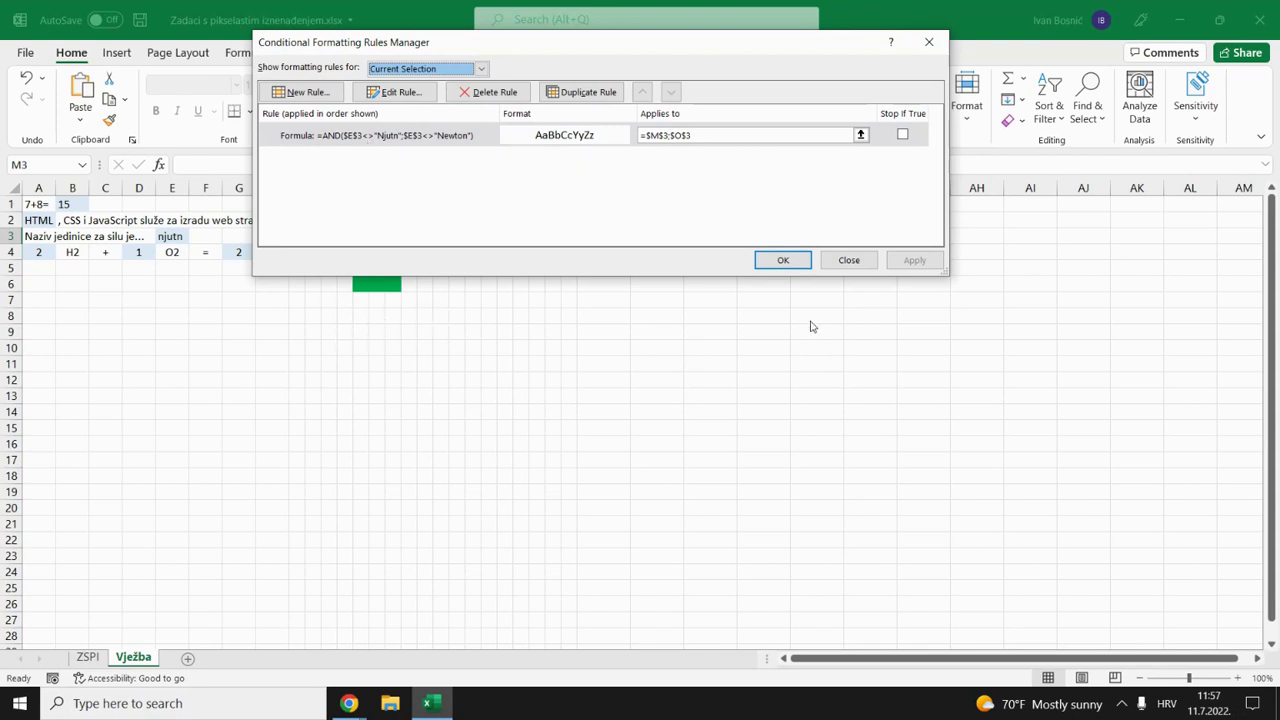
click(862, 261)
drag(340, 236, 416, 285)
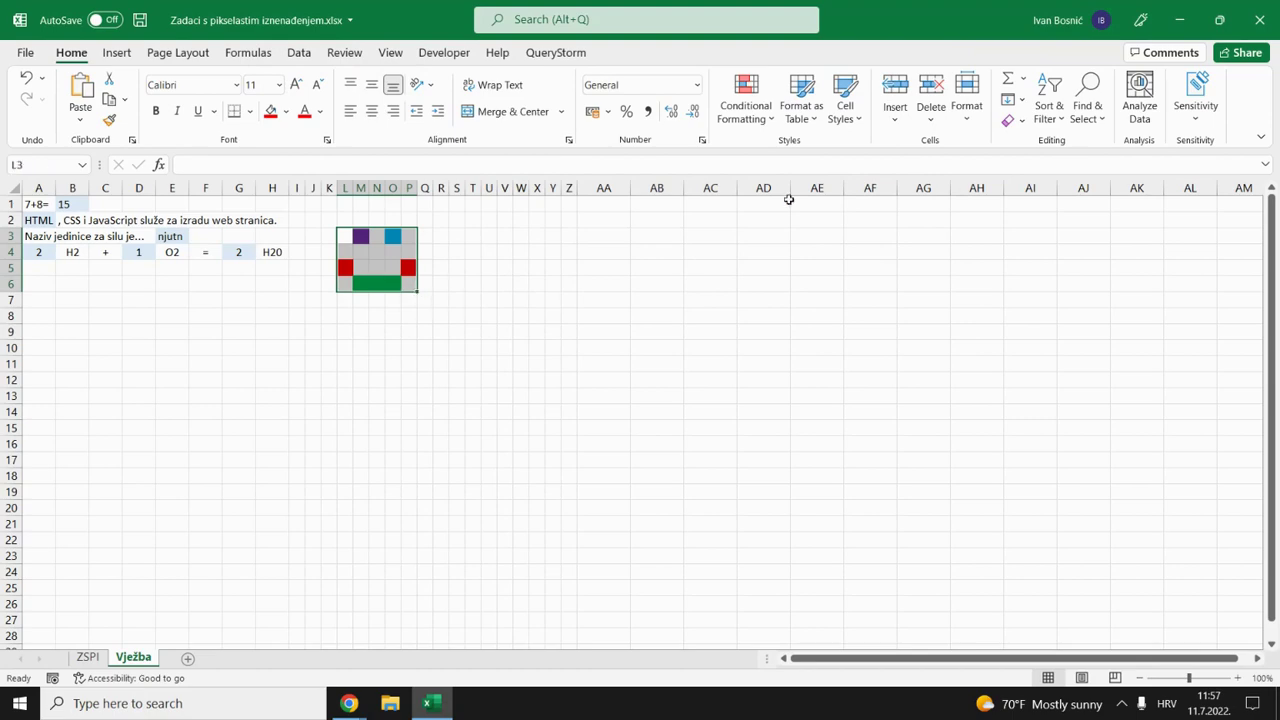
click(743, 112)
click(778, 394)
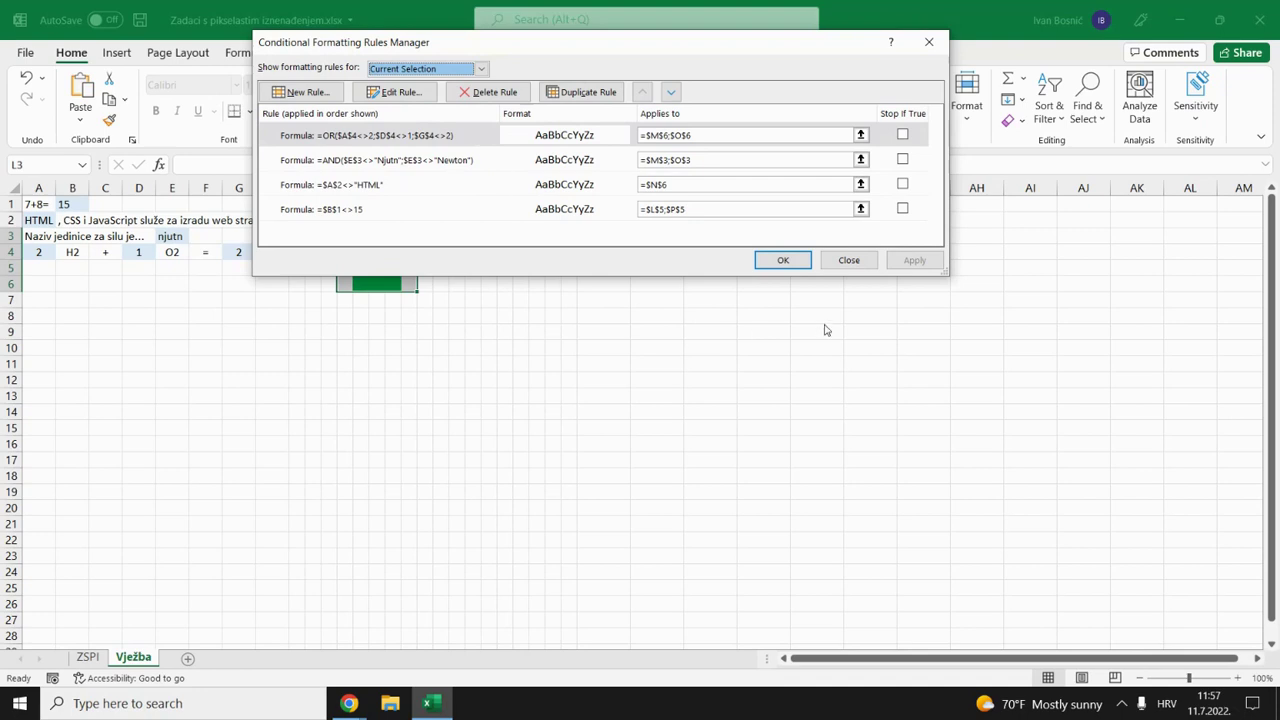
click(842, 264)
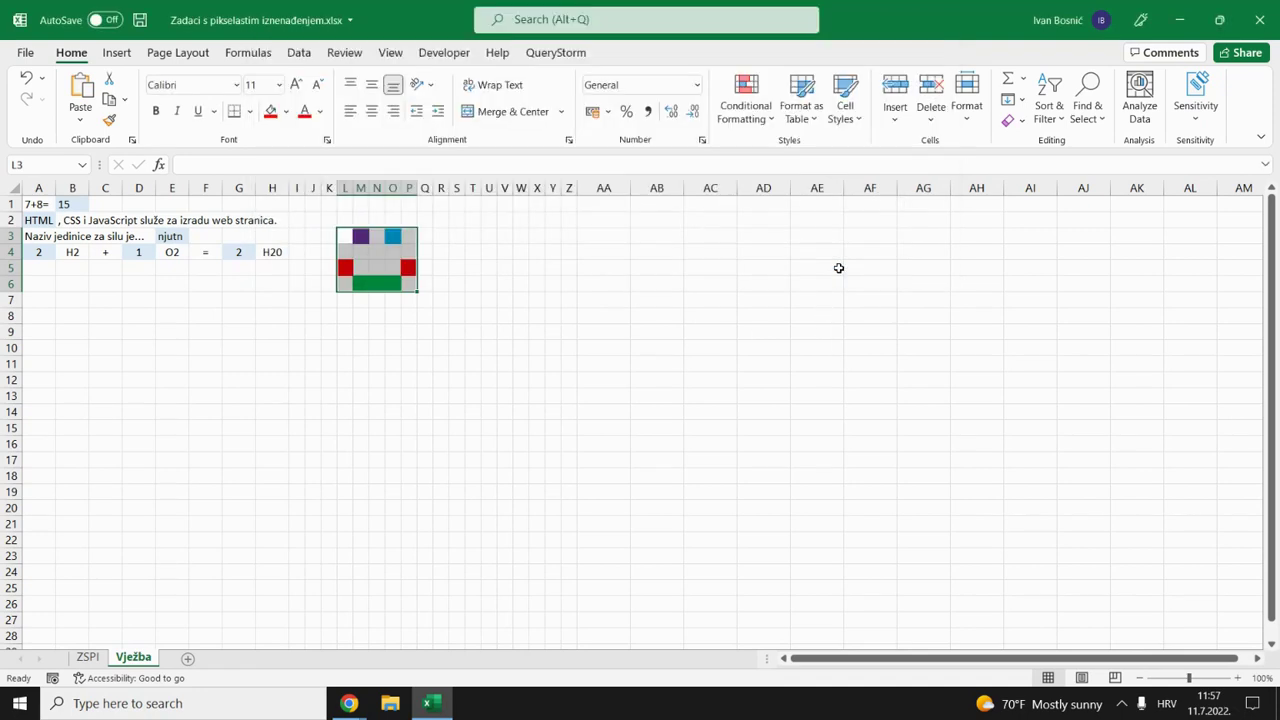